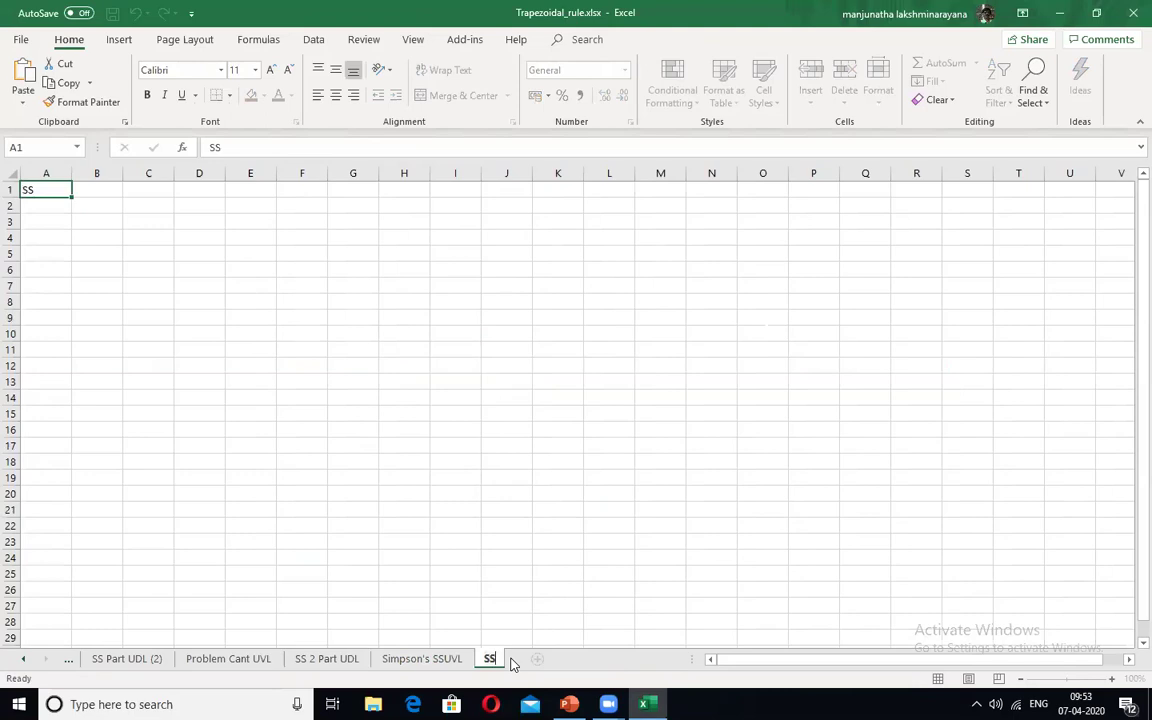
# Step: Rename the new worksheet as SSUVL Simpson's
pyautogui.write('UVL Sim')
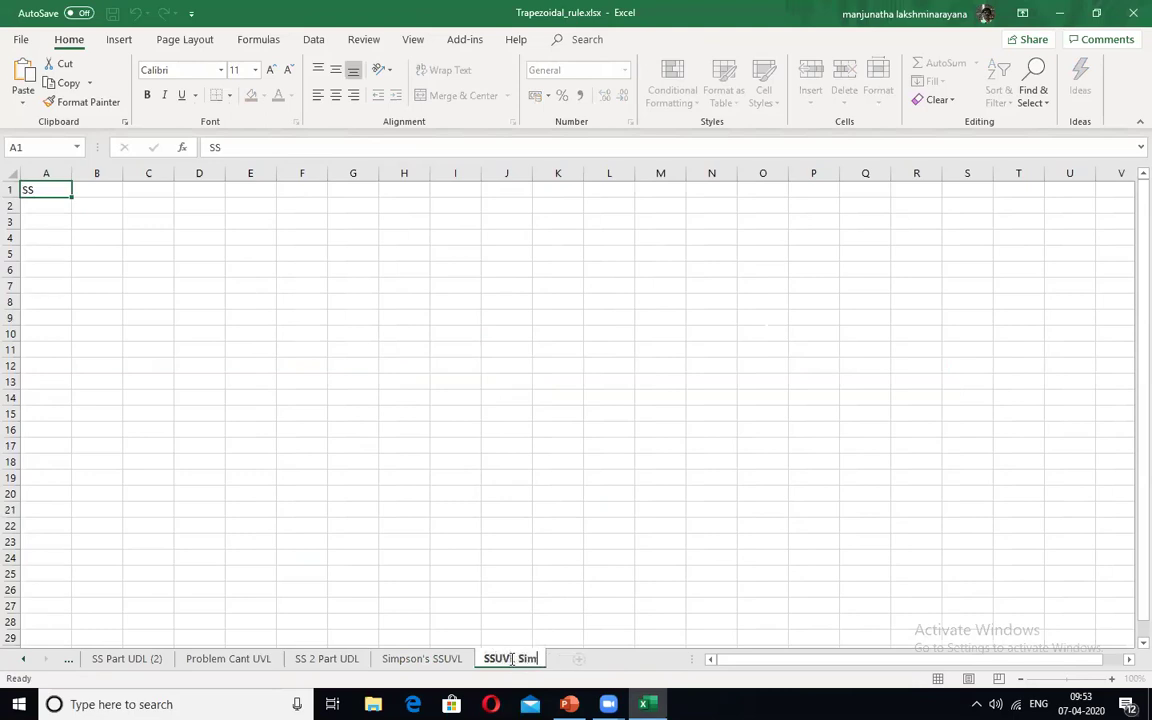
pyautogui.write("pson's")
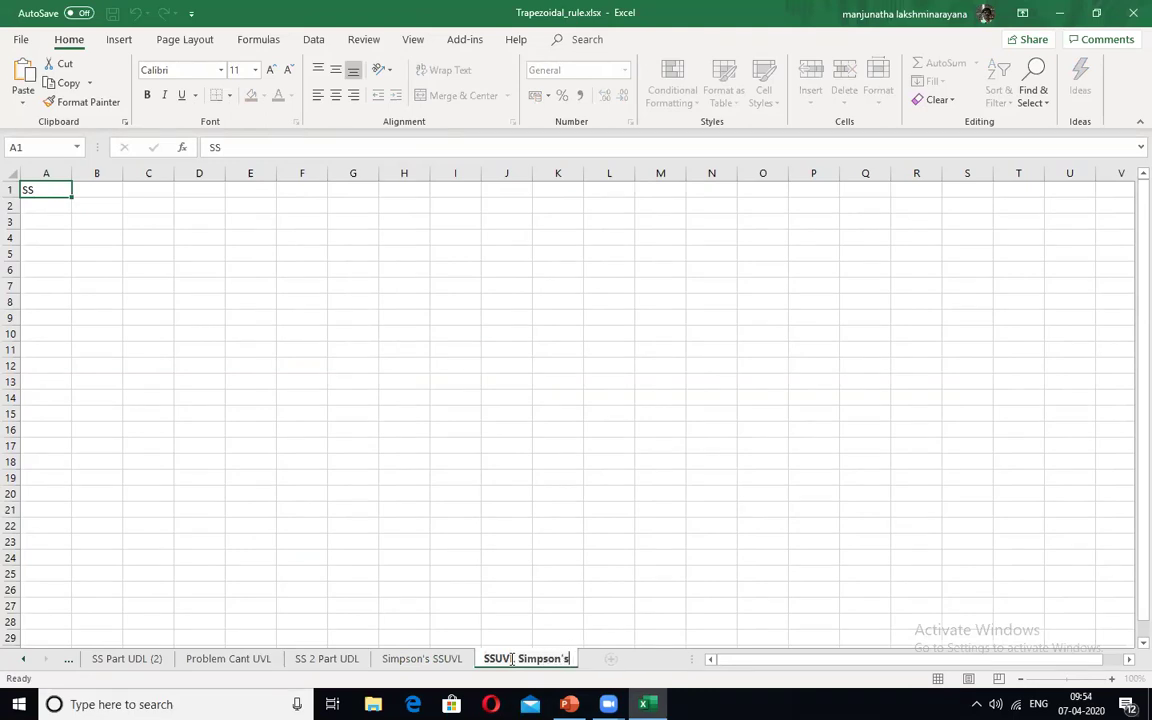
pyautogui.press('BackSpace')
pyautogui.press('Return')
pyautogui.click(506, 381)
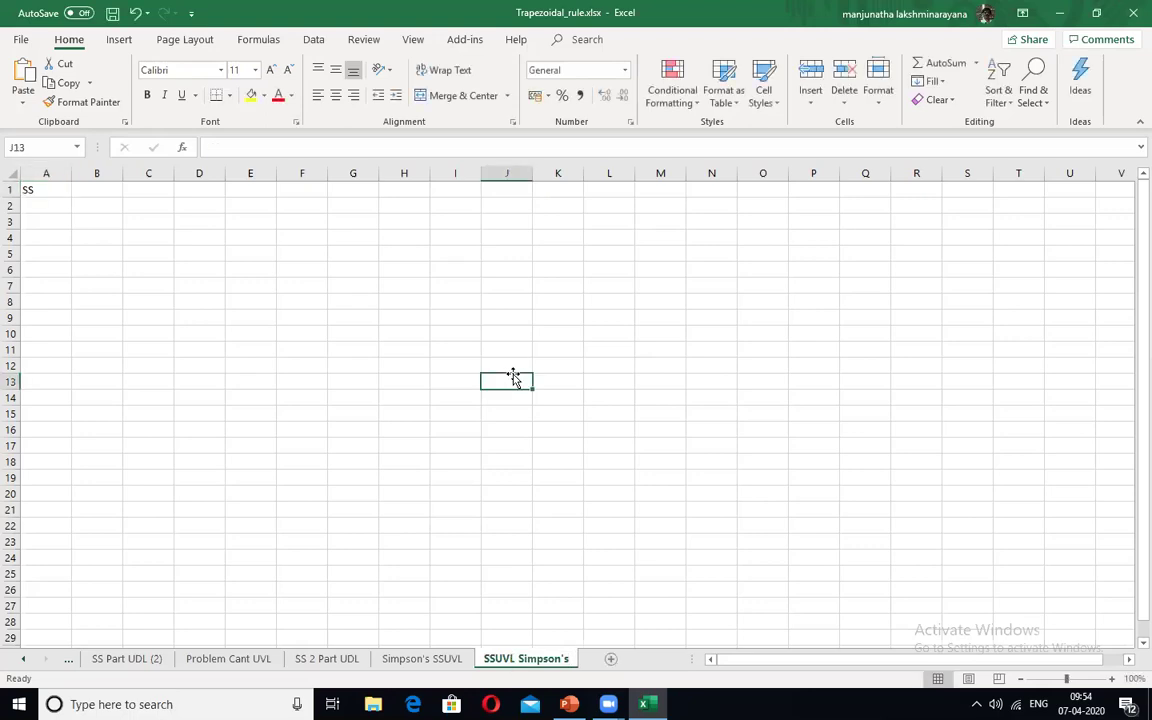
# Step: Copy the loaded-beam diagram from the Simpson's SSUVL sheet into columns A to E of the SSUVL Simpson's sheet, and clear cell A1
pyautogui.click(395, 660)
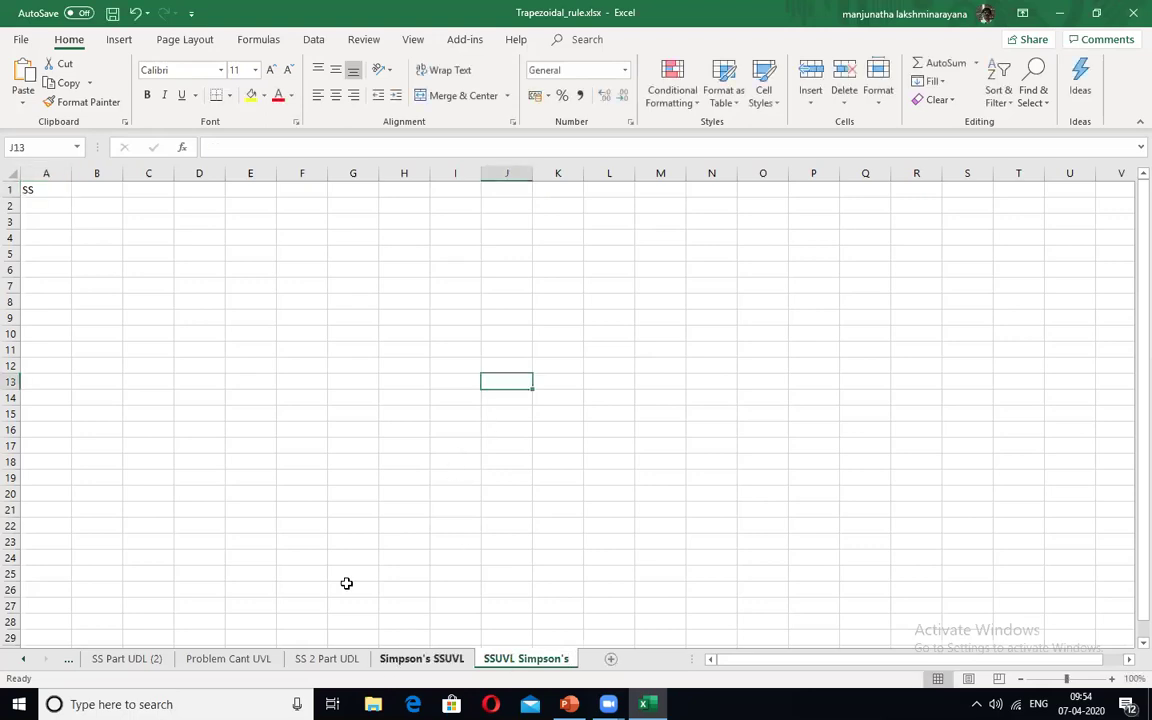
pyautogui.click(225, 393)
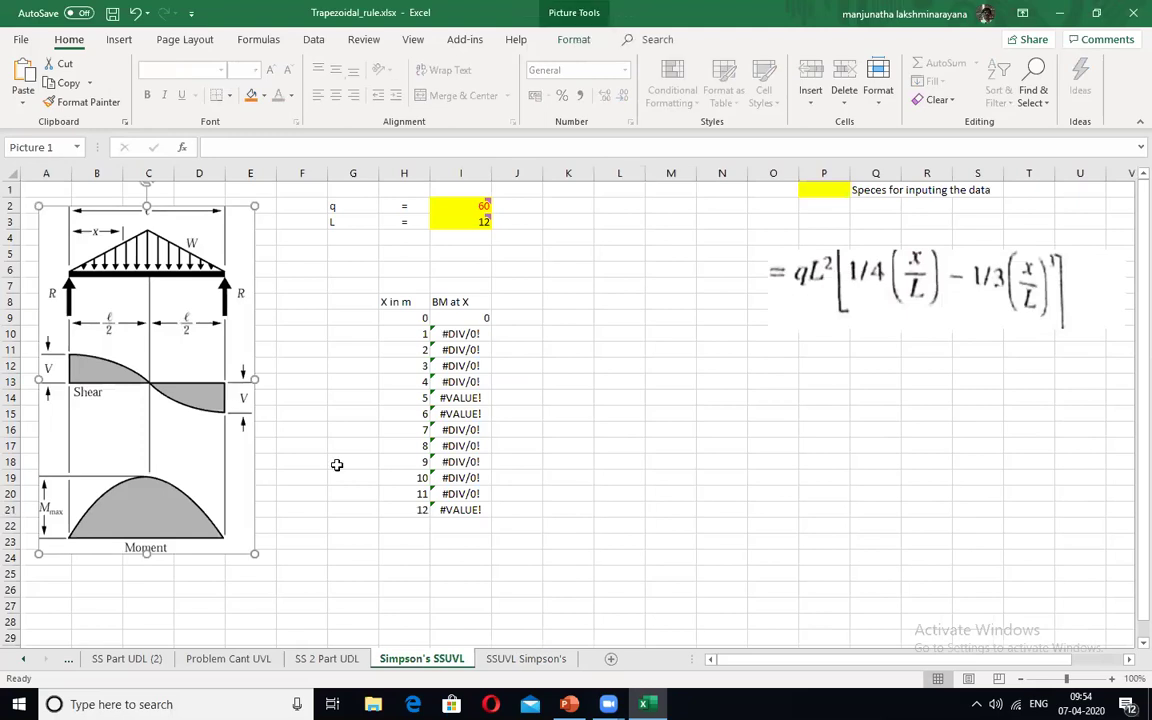
pyautogui.click(505, 660)
pyautogui.click(220, 365)
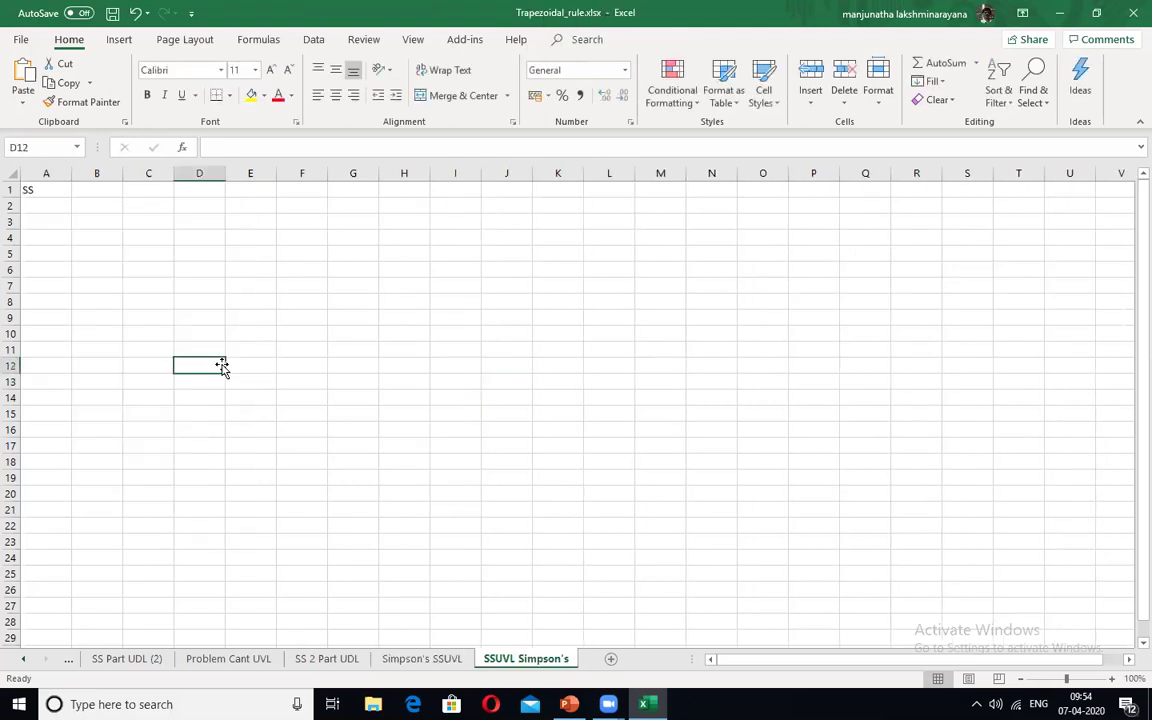
pyautogui.click(47, 190)
pyautogui.press('BackSpace')
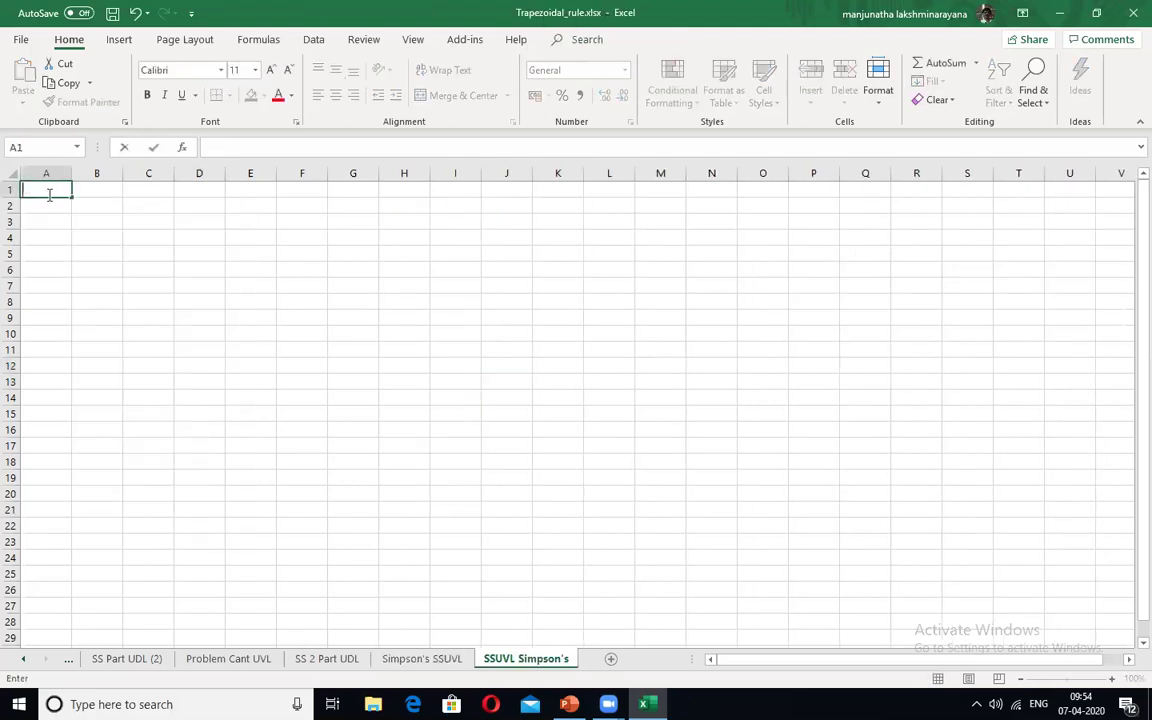
pyautogui.click(58, 250)
pyautogui.hotkey('ctrl', 'v')
pyautogui.moveTo(111, 306); pyautogui.dragTo(129, 271)
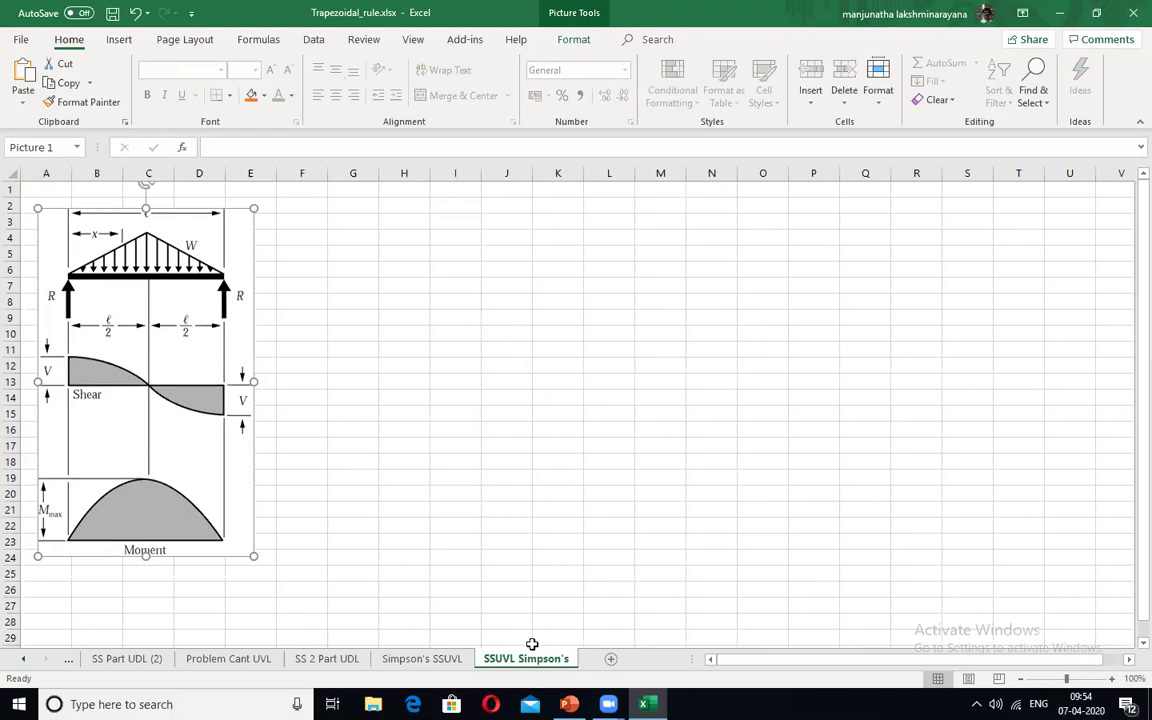
pyautogui.press('Escape')
pyautogui.click(219, 343)
pyautogui.click(440, 207)
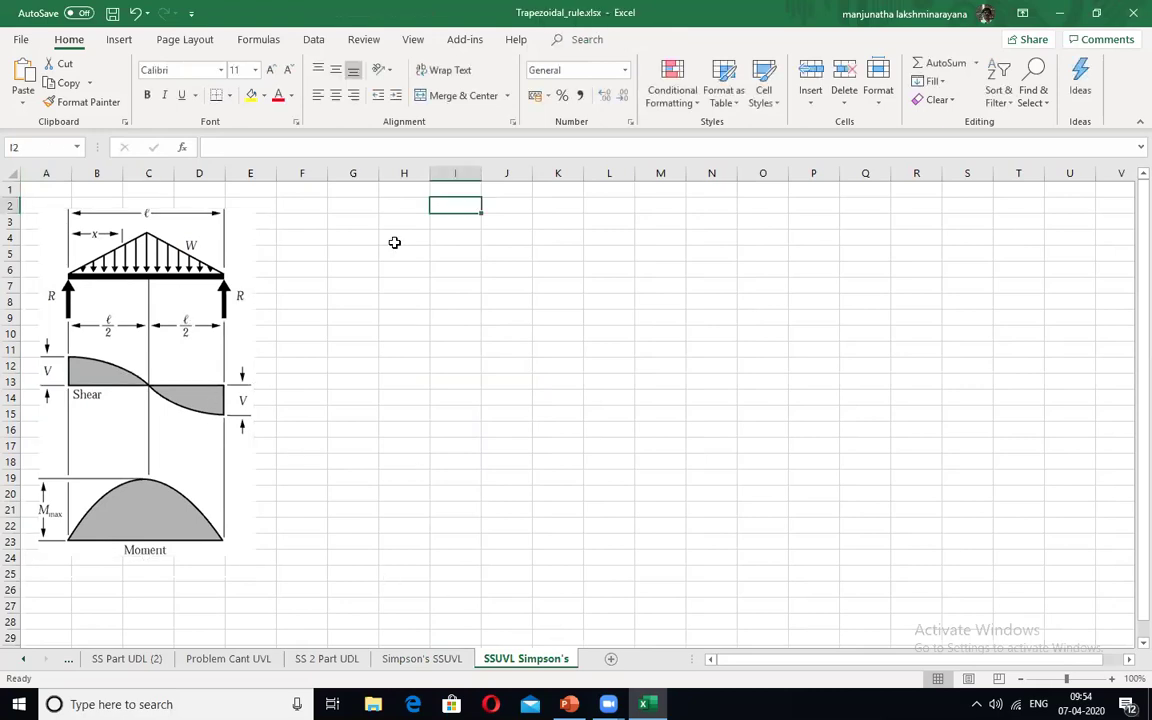
pyautogui.click(398, 204)
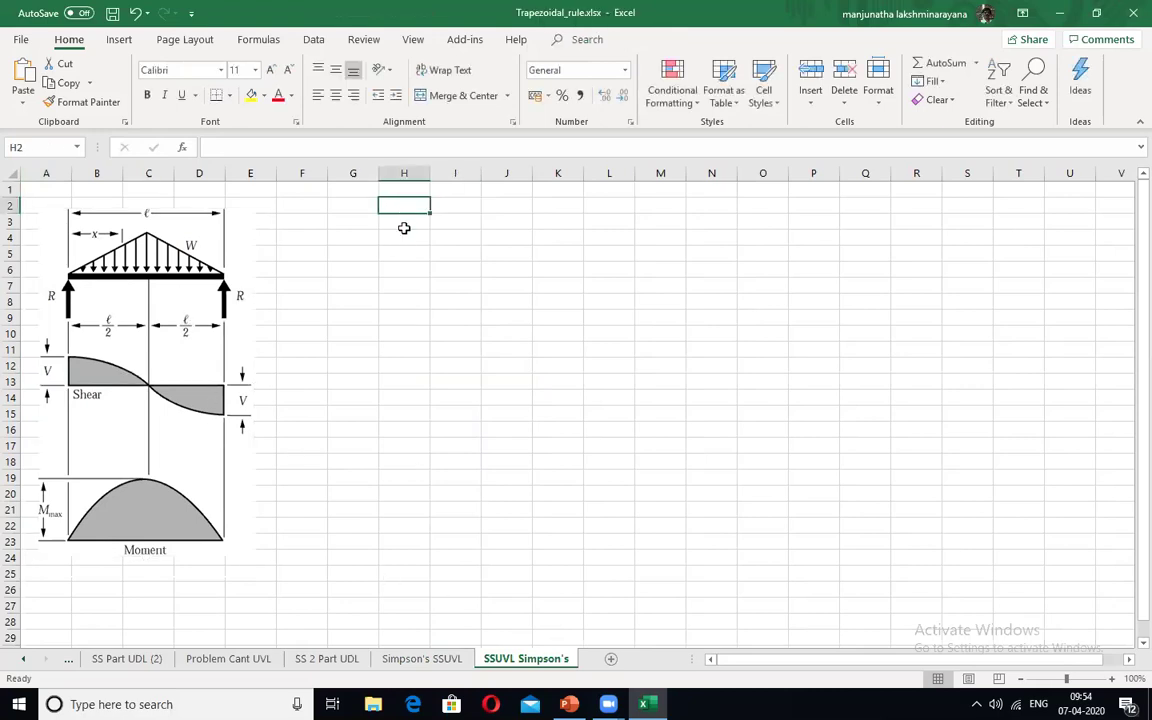
pyautogui.press('Down')
pyautogui.press('Down')
pyautogui.press('Down')
pyautogui.click(405, 207)
# Step: Try to copy the red q label from the PowerPoint slide's beam figure into the Excel sheet at F5
pyautogui.click(300, 254)
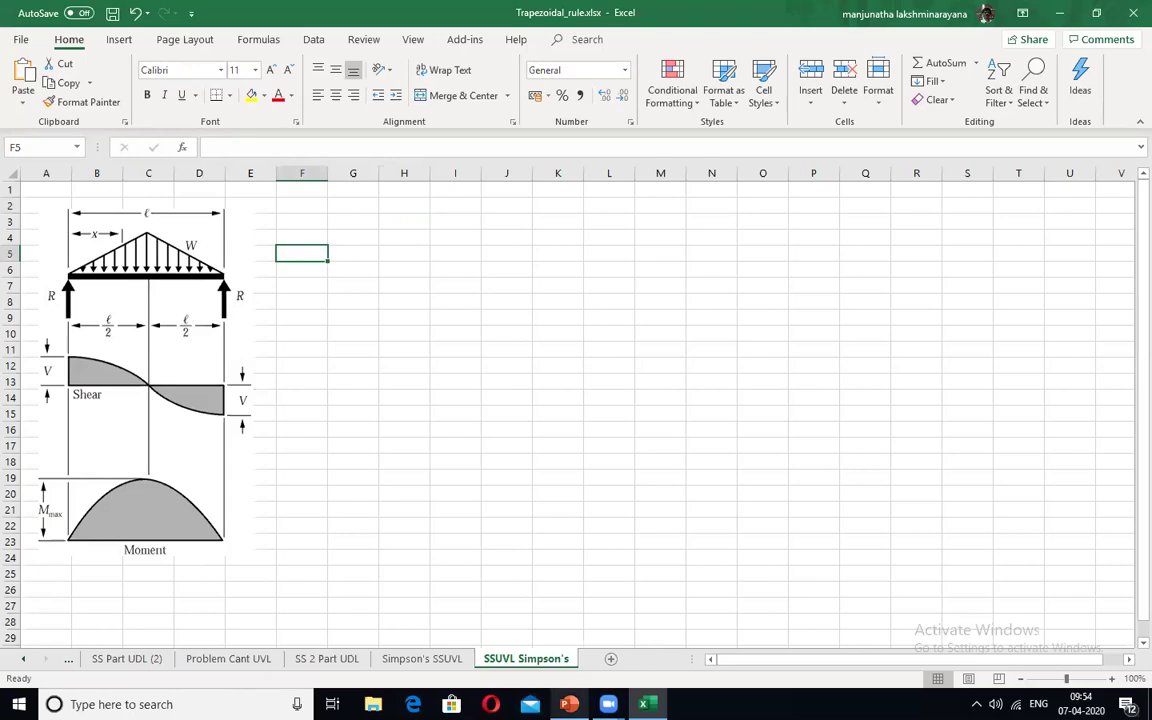
pyautogui.click(569, 704)
pyautogui.click(432, 250)
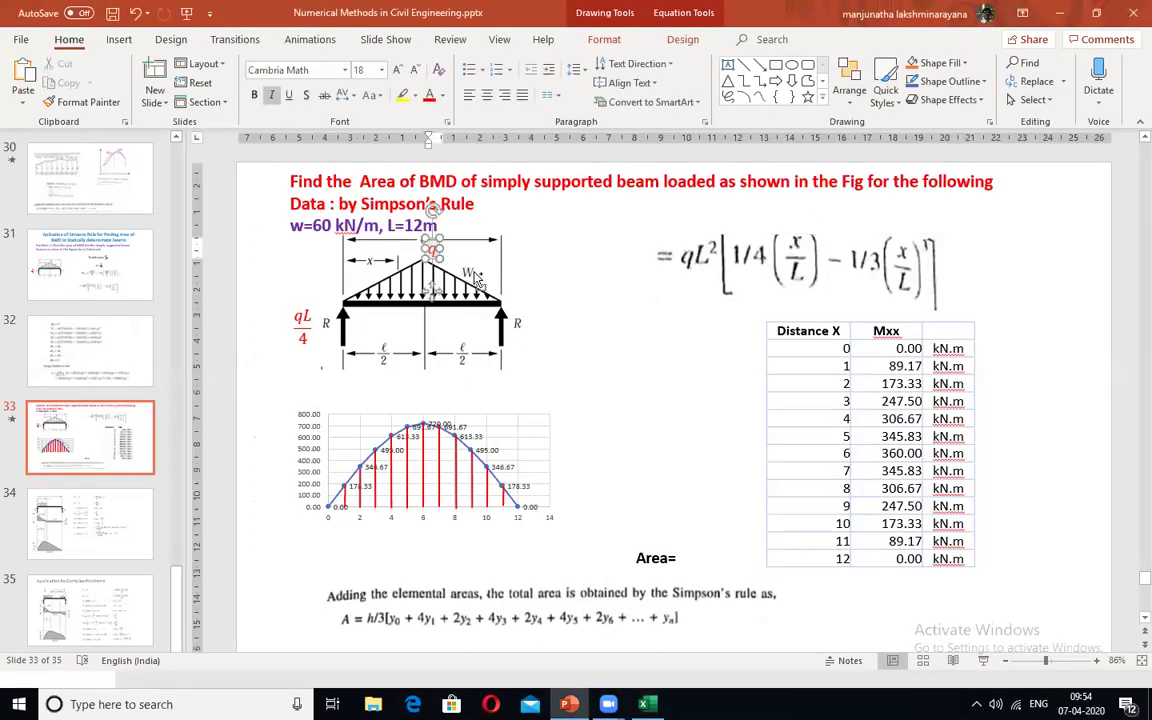
pyautogui.hotkey('alt', 'Tab')
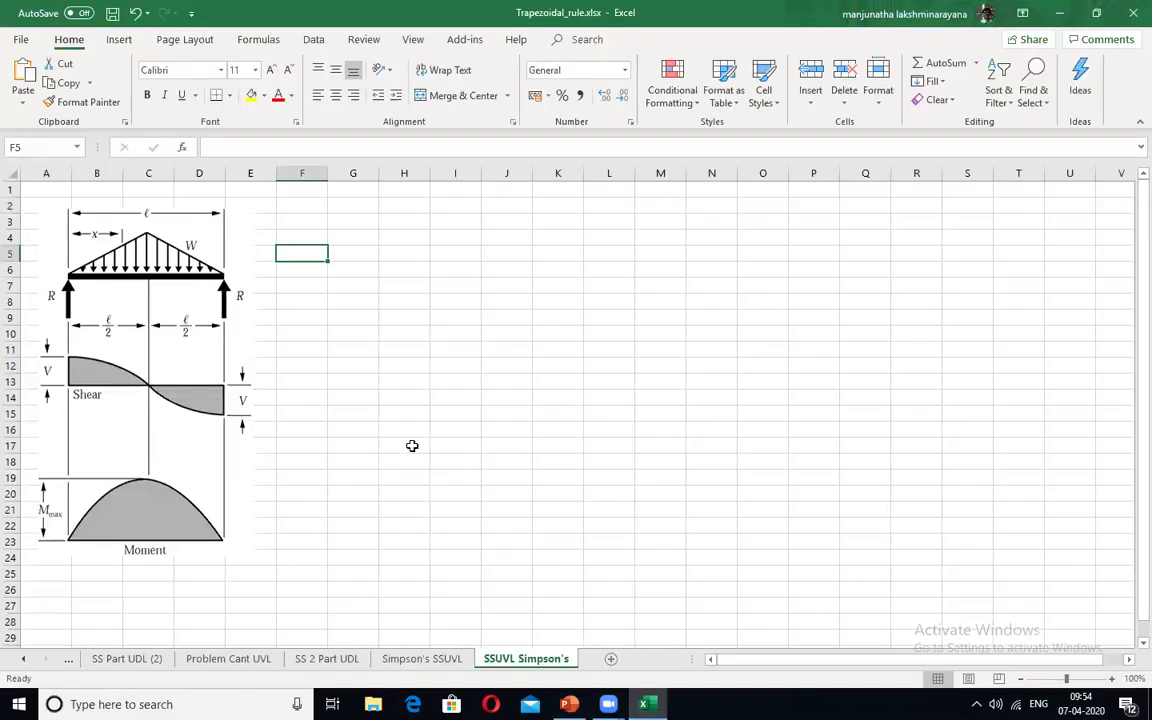
pyautogui.hotkey('ctrl', 'v')
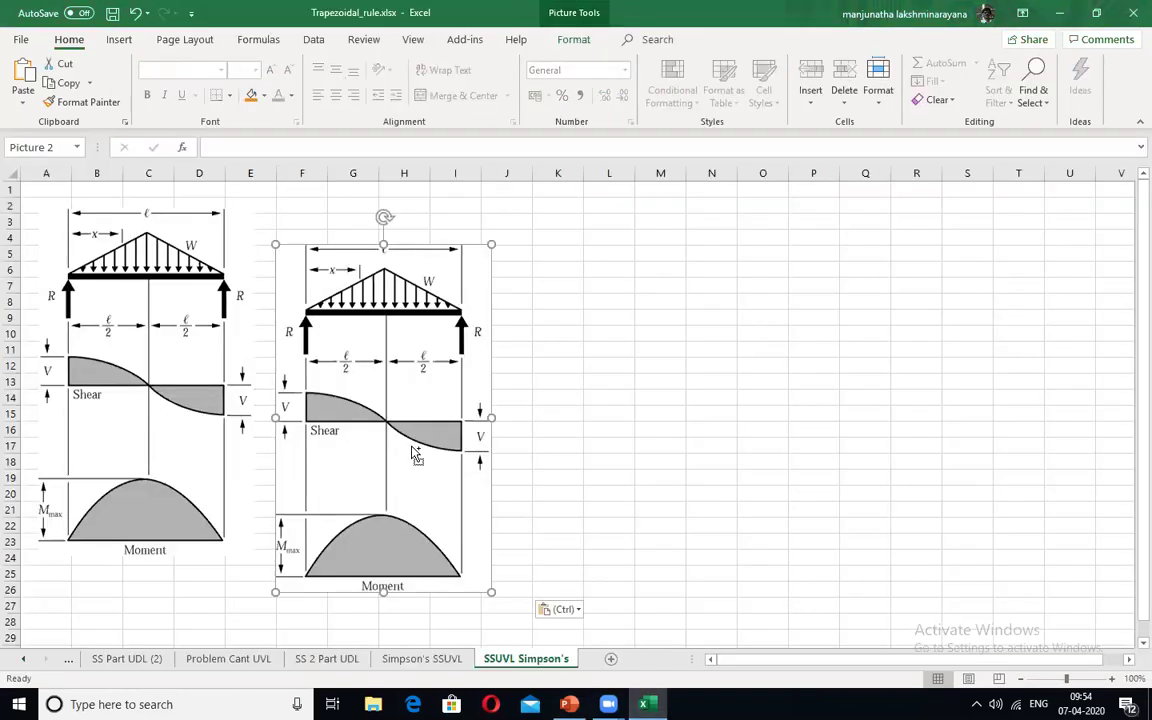
pyautogui.hotkey('ctrl', 'z')
# Step: Copy the red q label from the PowerPoint beam figure and place it at the peak of the triangular load in the Excel diagram
pyautogui.hotkey('alt', 'Tab')
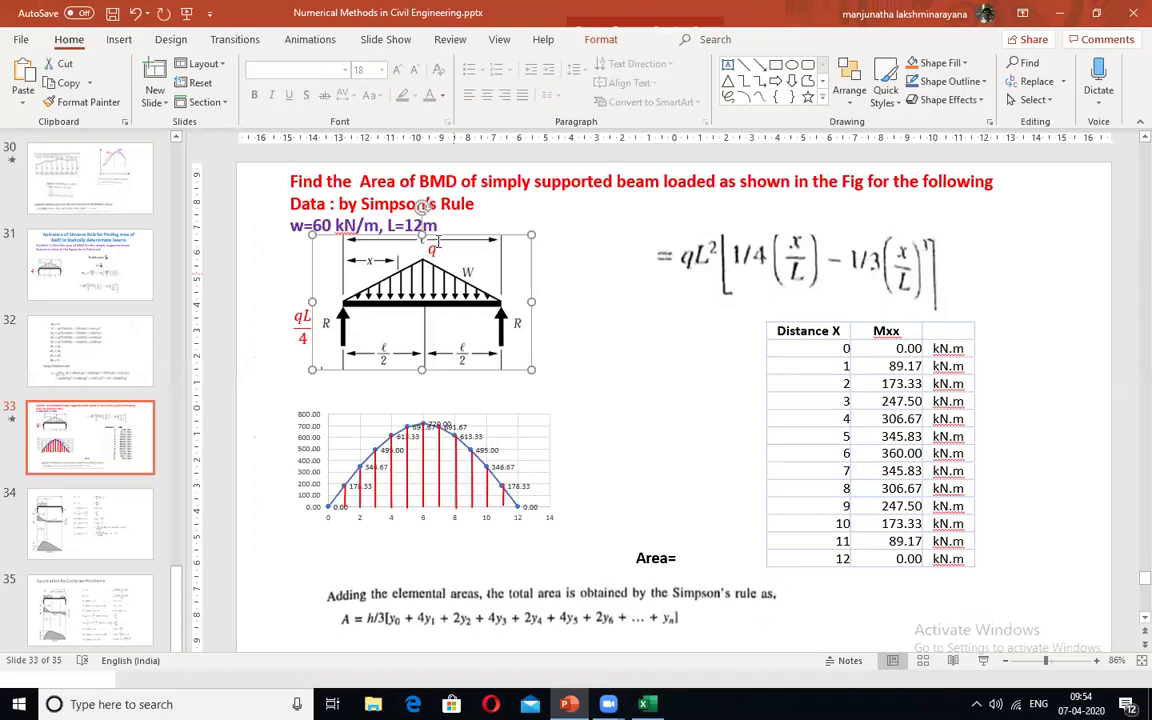
pyautogui.click(432, 250)
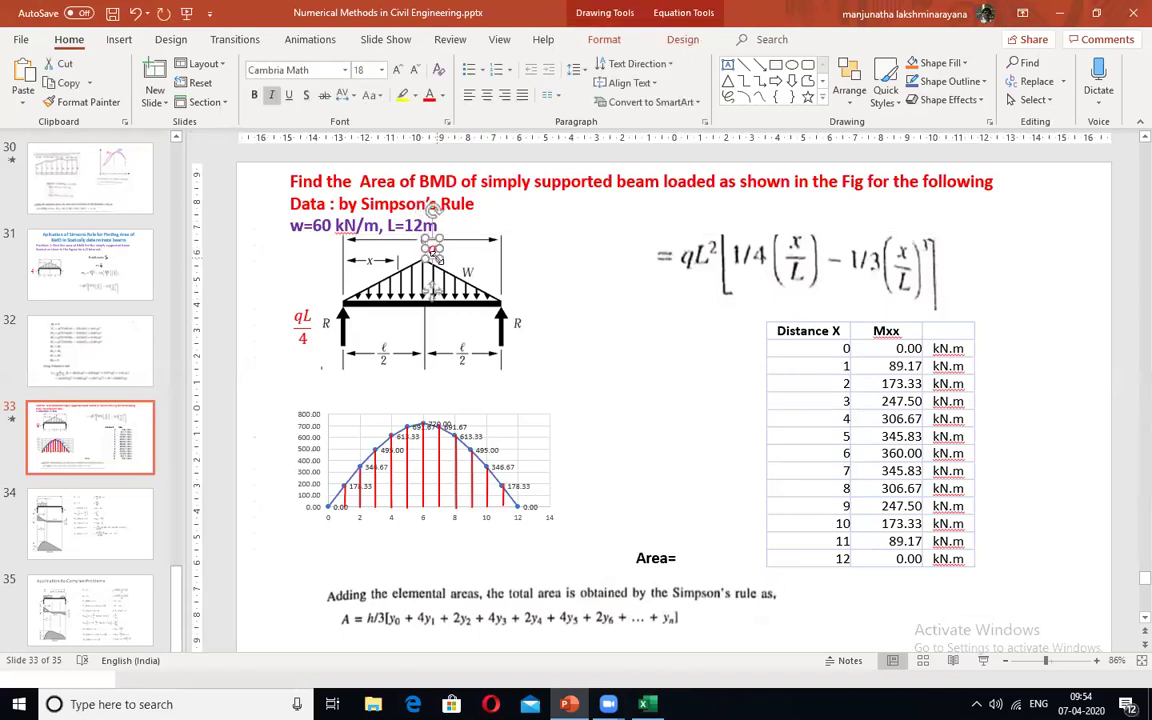
pyautogui.hotkey('alt', 'Tab')
pyautogui.hotkey('ctrl', 'v')
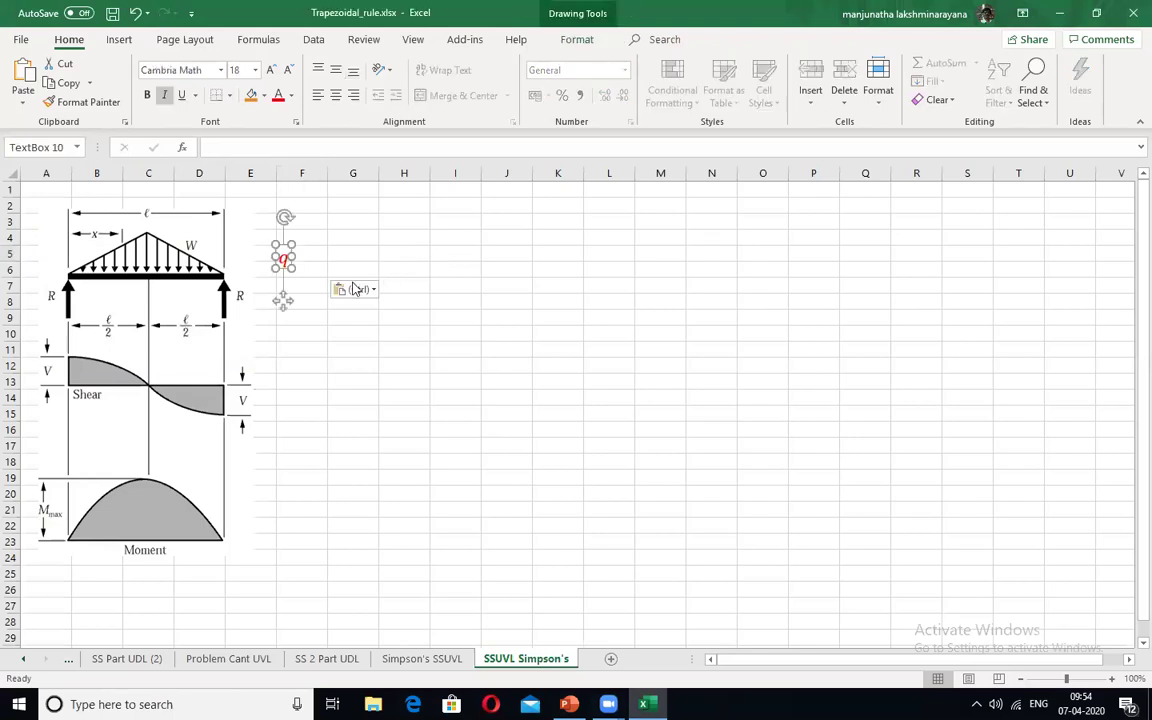
pyautogui.moveTo(270, 244)
pyautogui.mouseDown()
pyautogui.moveTo(154, 200)
pyautogui.moveTo(95, 208)
pyautogui.moveTo(260, 224)
pyautogui.moveTo(263, 265)
pyautogui.mouseUp()
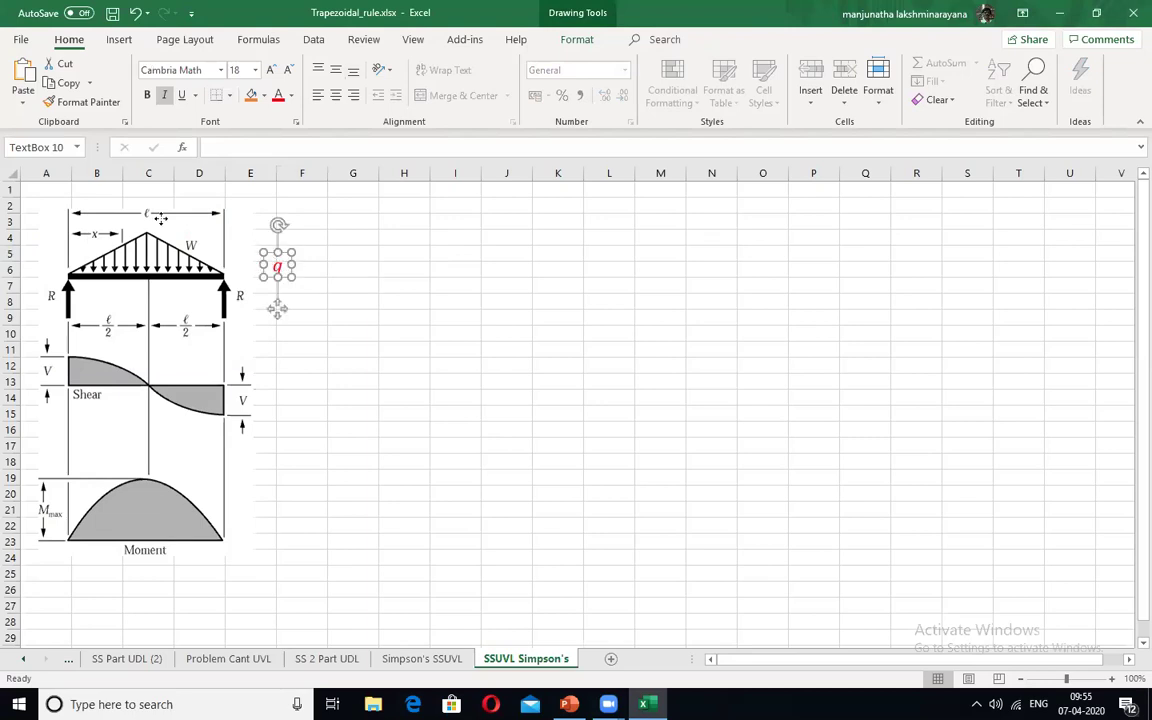
pyautogui.moveTo(160, 218); pyautogui.dragTo(158, 220)
pyautogui.click(382, 348)
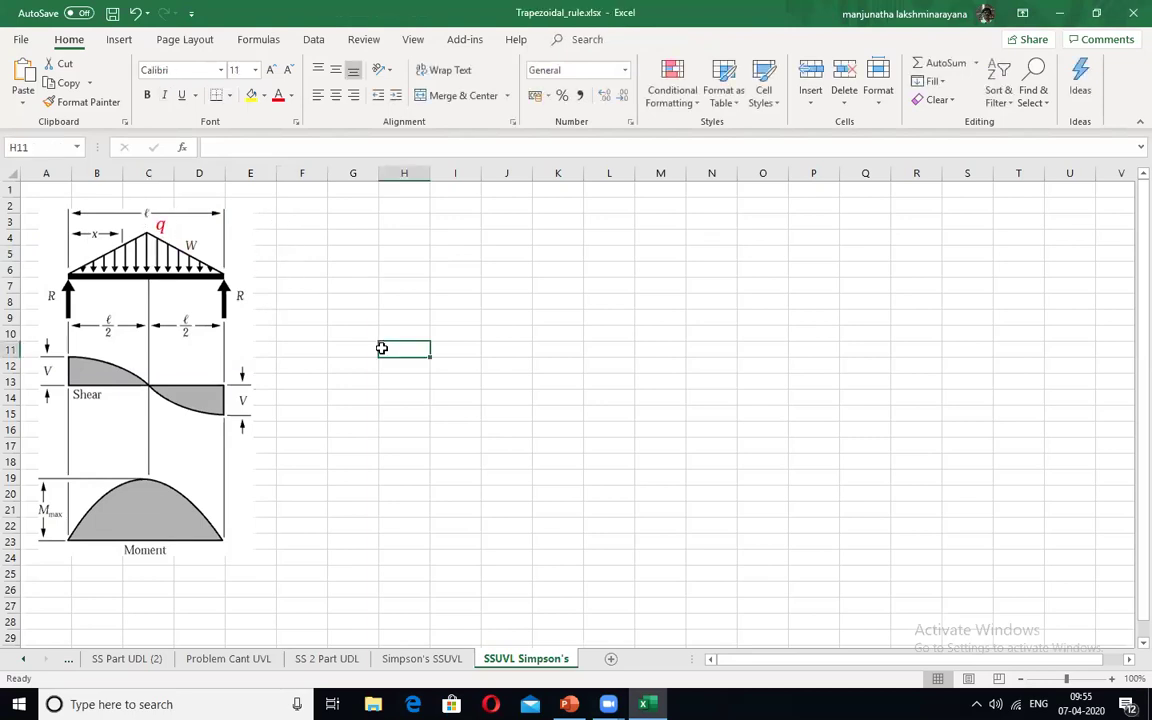
# Step: Enter the heading Input Area in cell H1
pyautogui.click(404, 202)
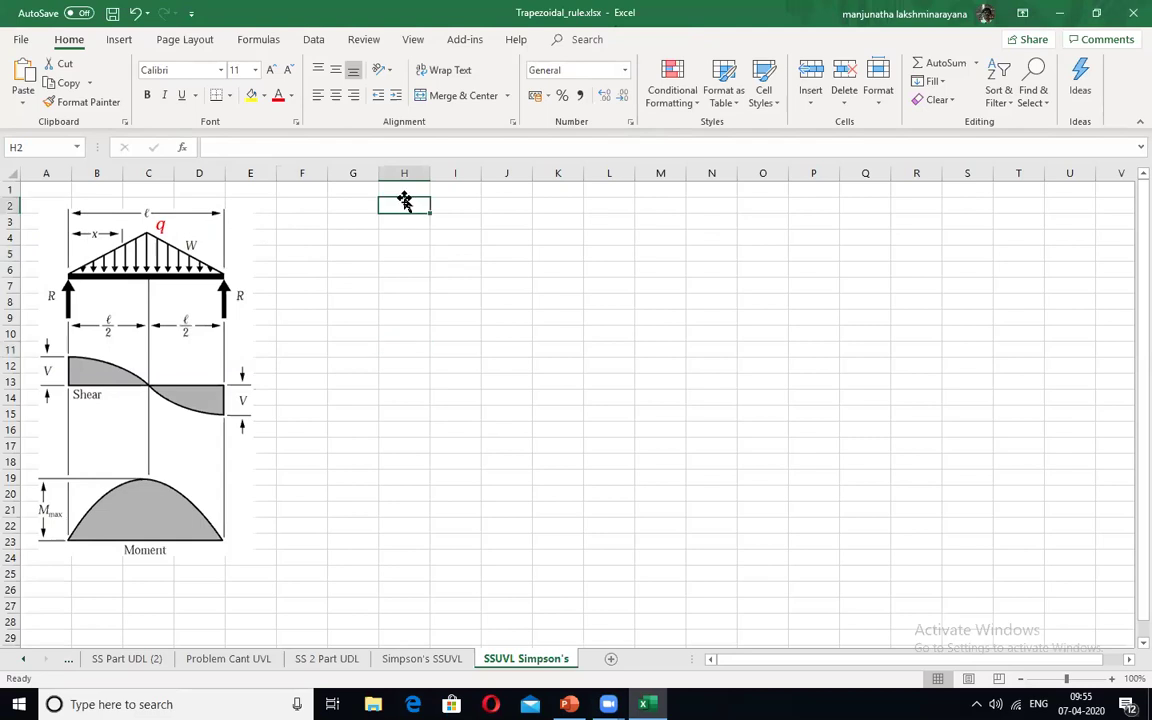
pyautogui.click(401, 189)
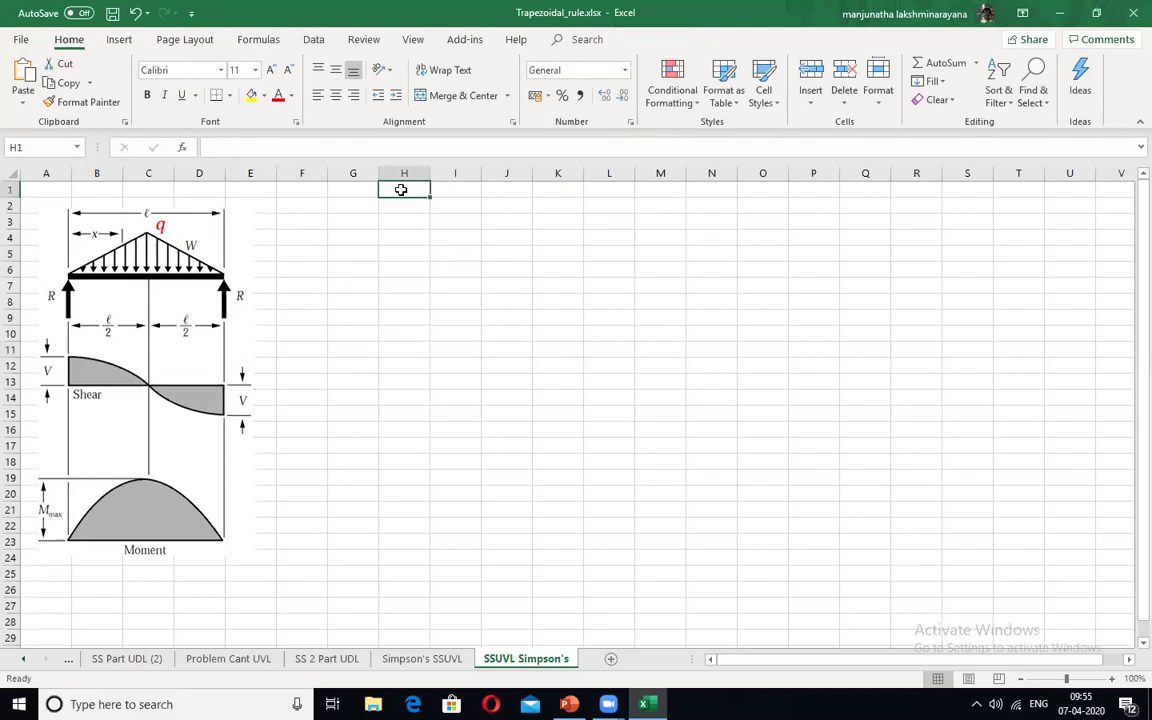
pyautogui.write('l')
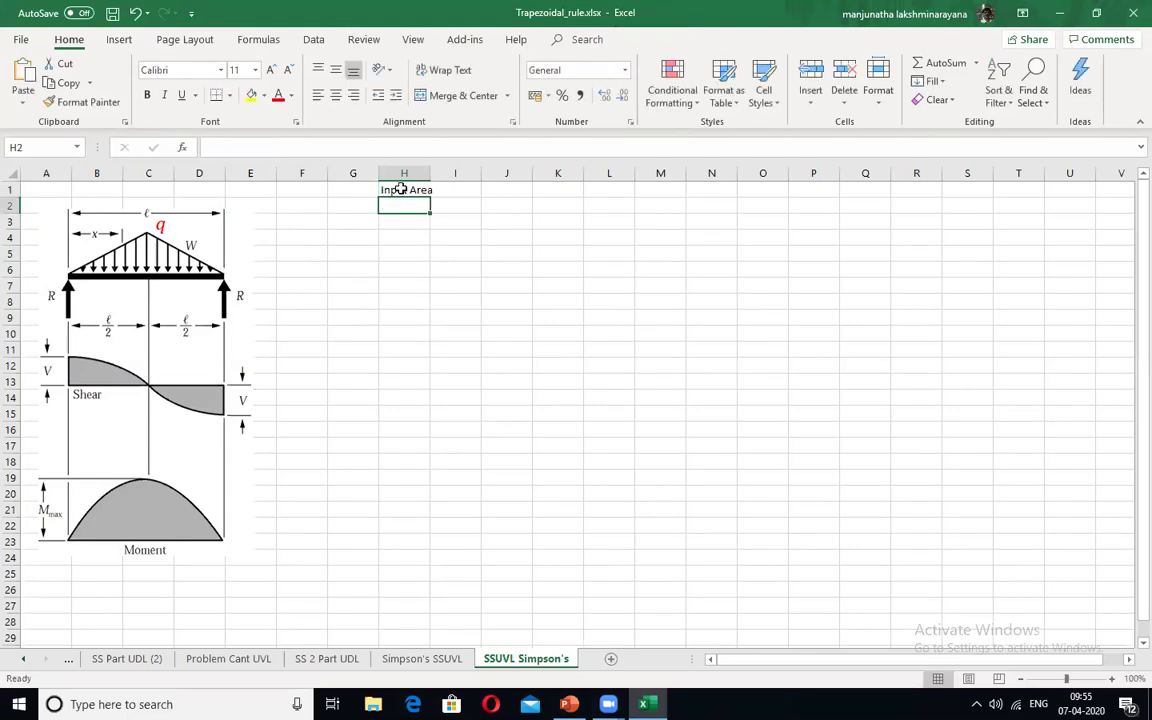
pyautogui.moveTo(386, 189); pyautogui.dragTo(458, 254)
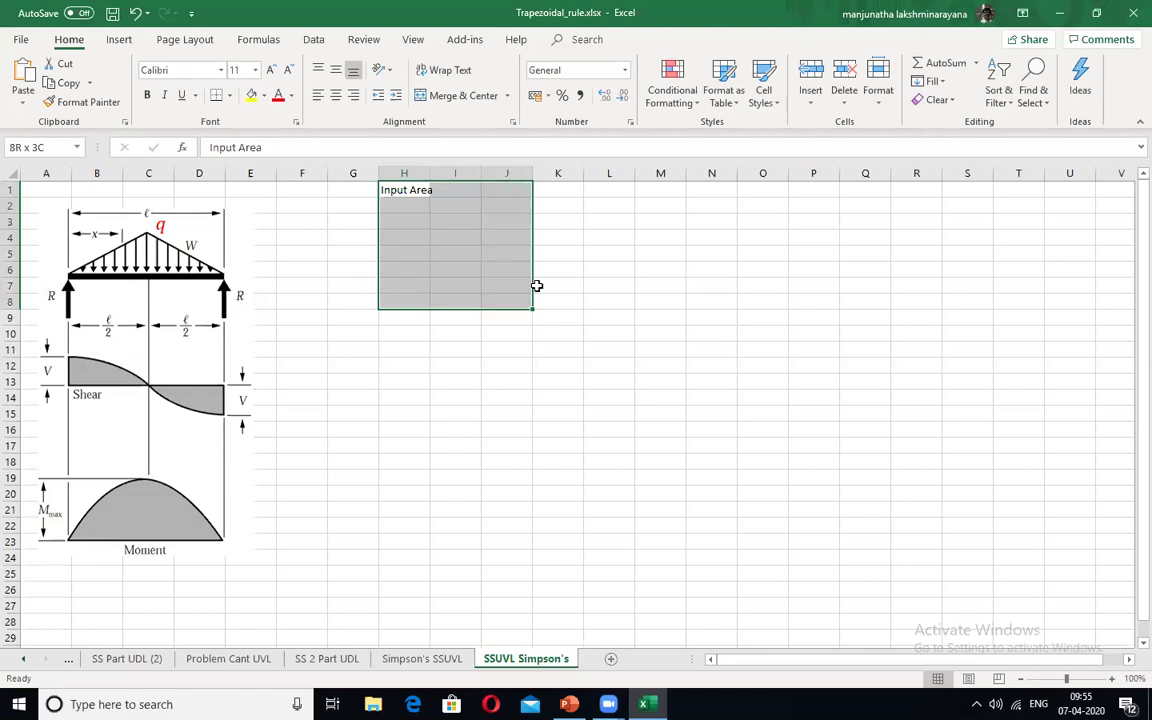
pyautogui.click(346, 190)
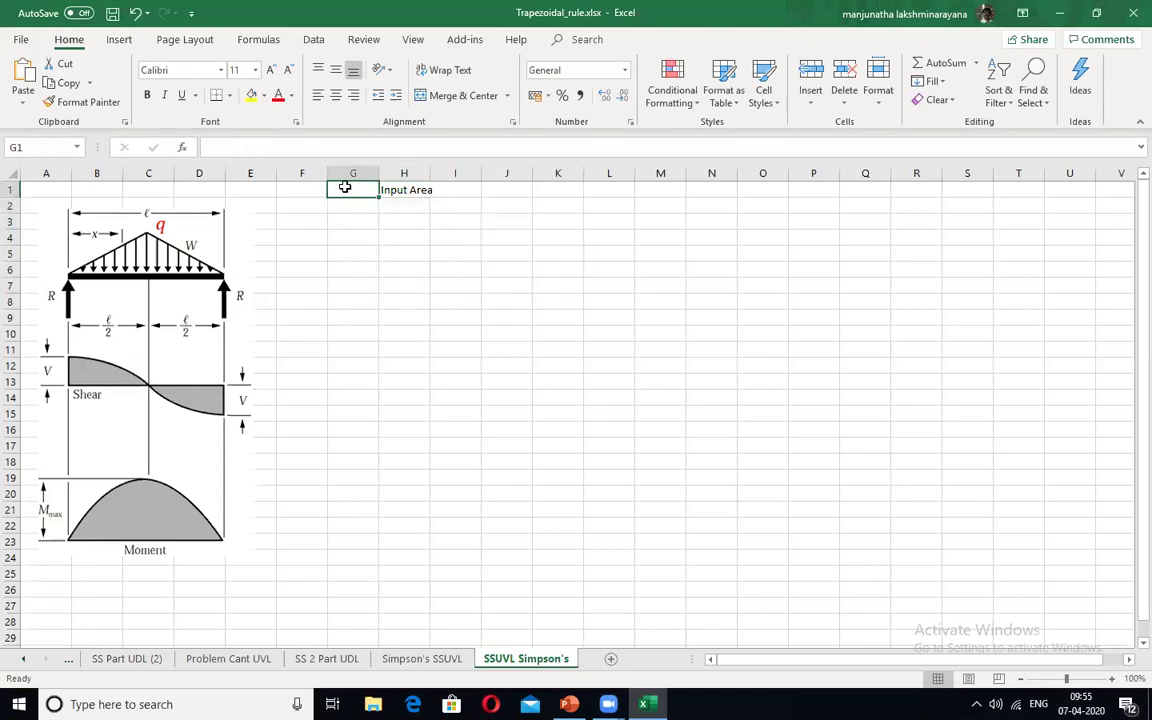
pyautogui.moveTo(295, 188); pyautogui.dragTo(525, 240)
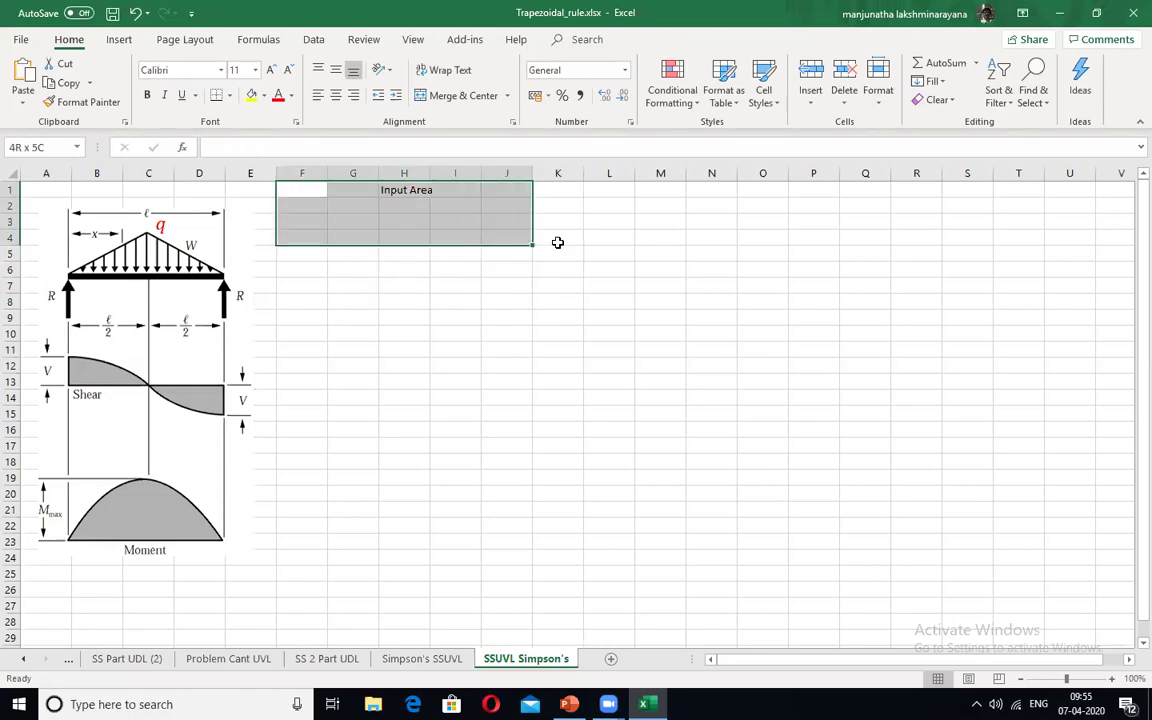
pyautogui.moveTo(417, 188); pyautogui.dragTo(548, 239)
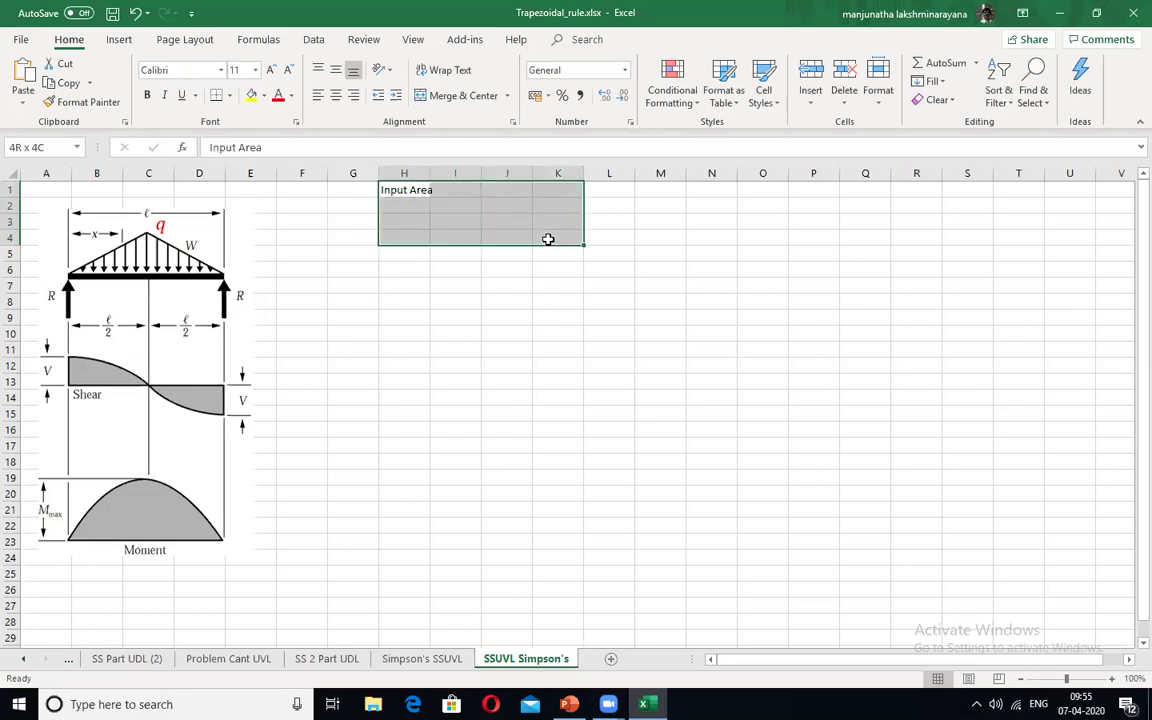
# Step: Merge and center the Input Area heading across H1:K1 and format it as bold red 22-point text
pyautogui.moveTo(558, 191); pyautogui.dragTo(398, 176)
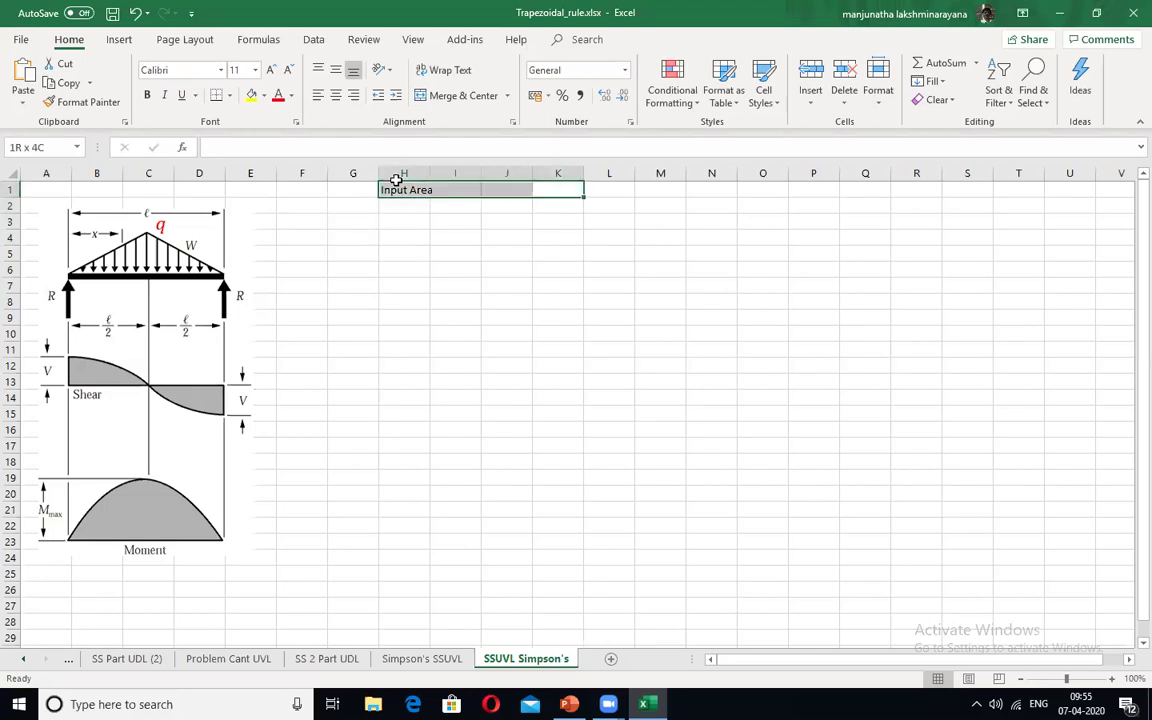
pyautogui.click(432, 95)
pyautogui.click(280, 98)
pyautogui.click(147, 95)
pyautogui.click(255, 70)
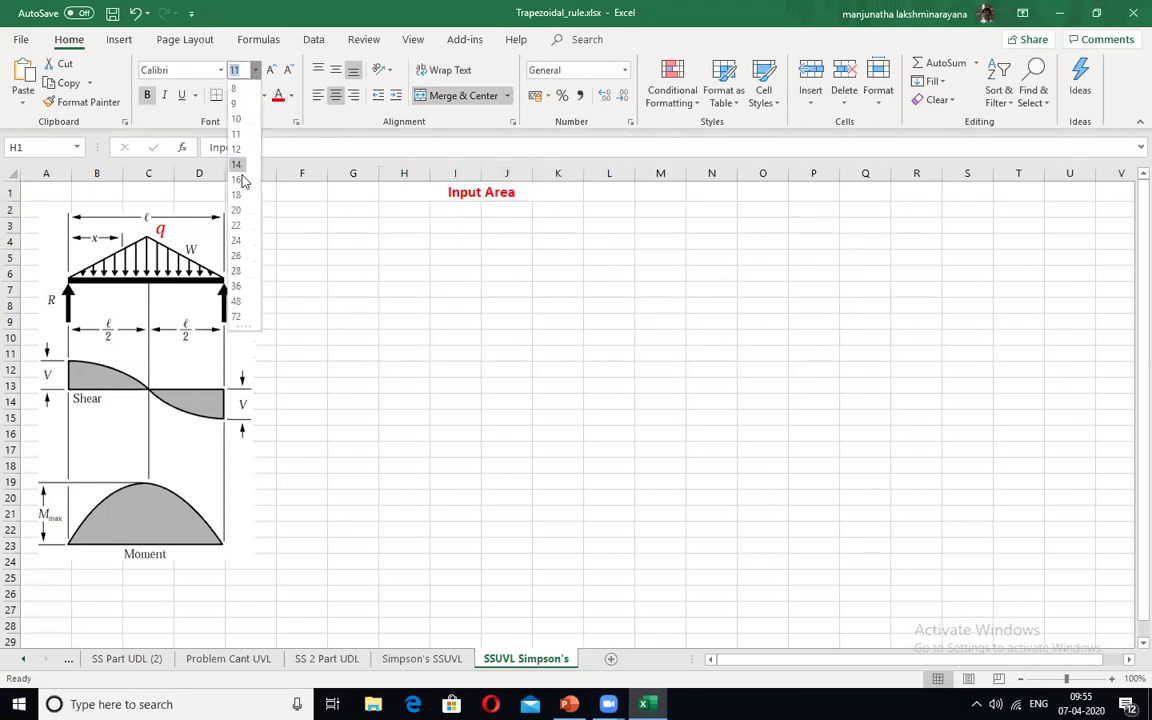
pyautogui.click(237, 225)
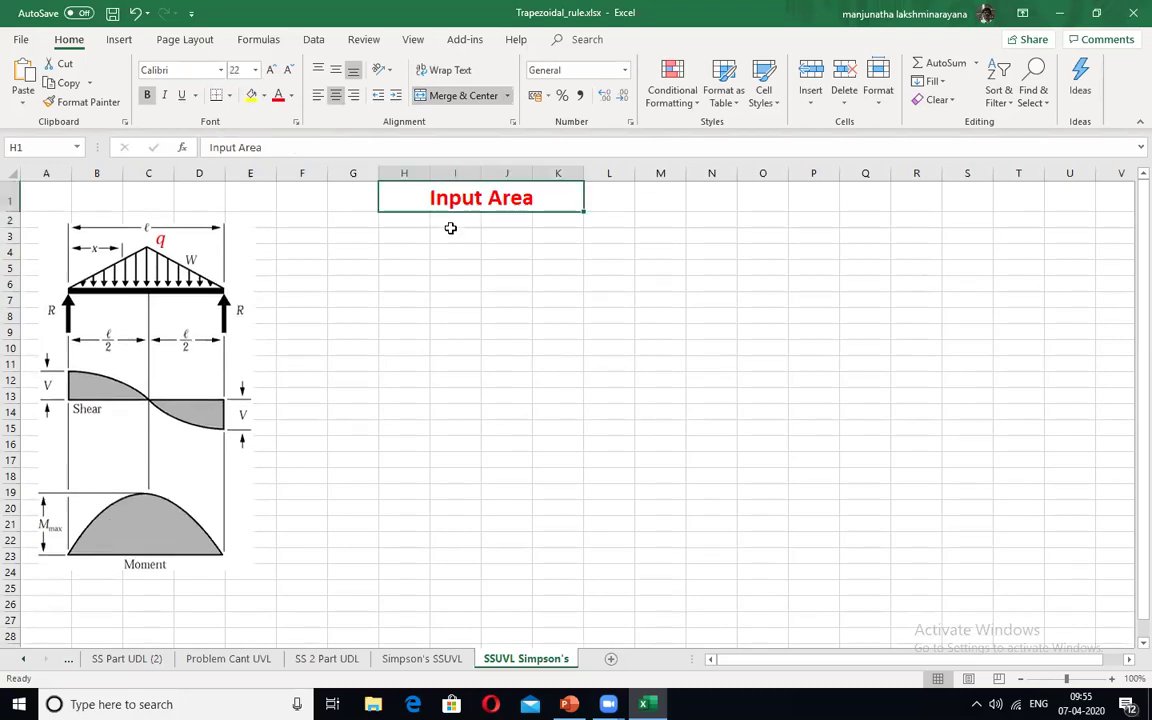
# Step: Enter the input labels q in cell H2 and L in cell H3
pyautogui.click(398, 221)
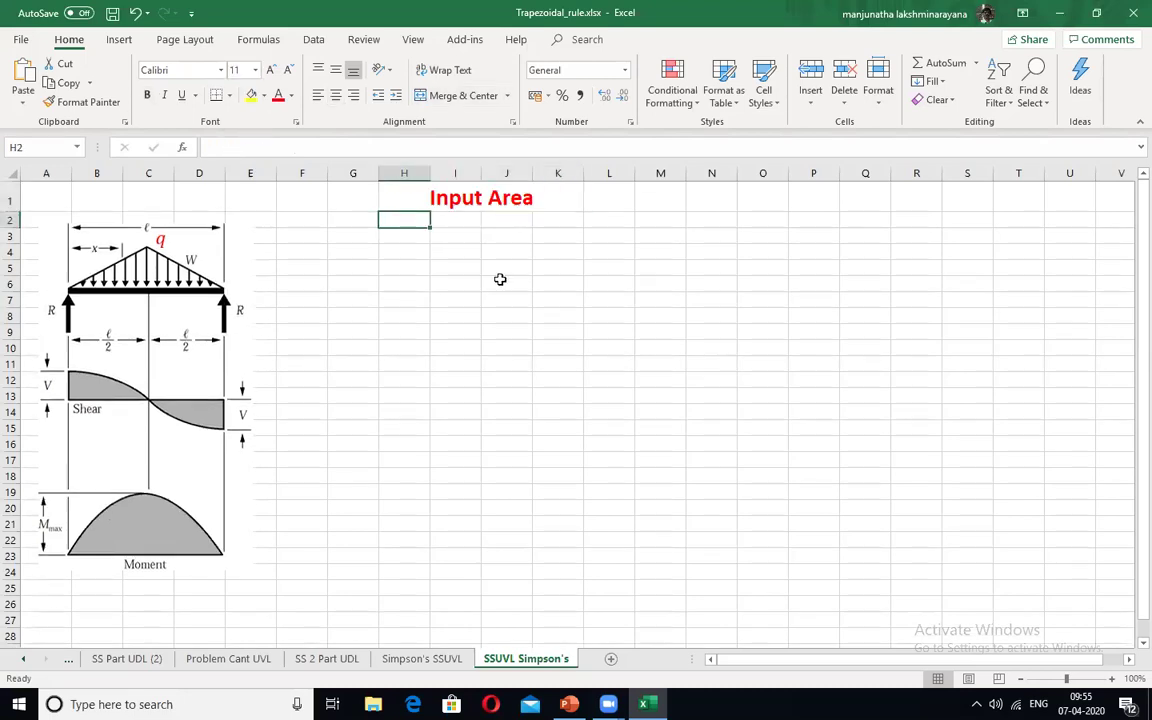
pyautogui.write('q')
pyautogui.press('Return')
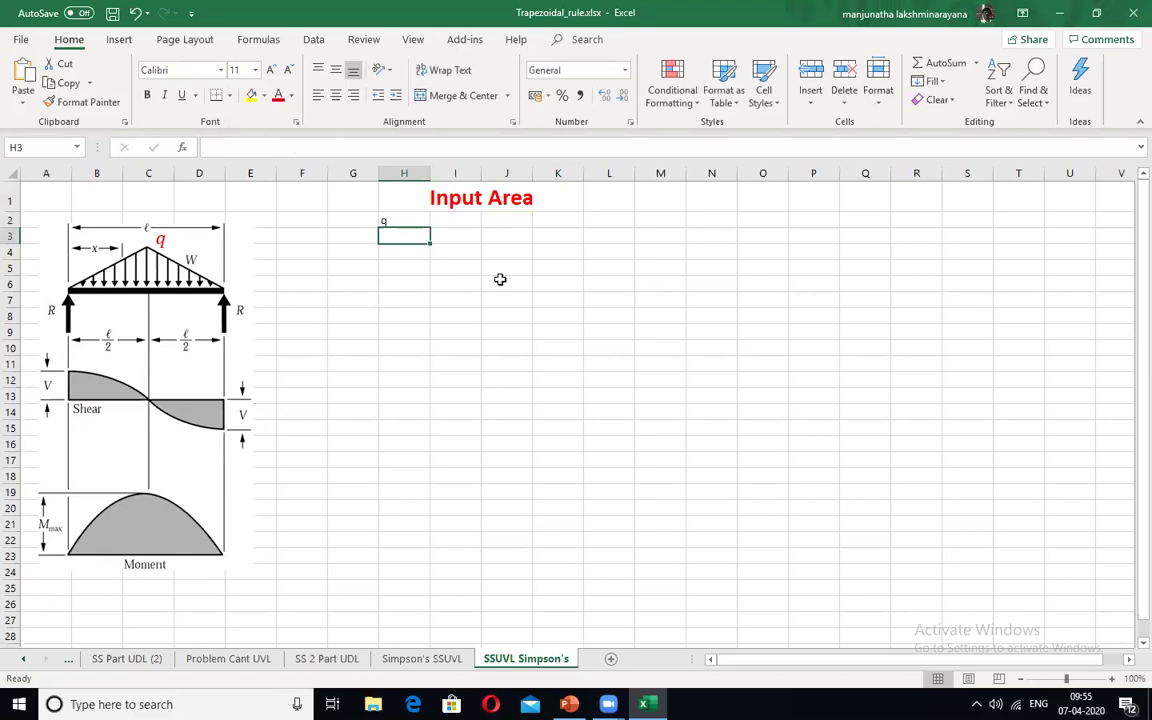
pyautogui.write('L')
pyautogui.press('Return')
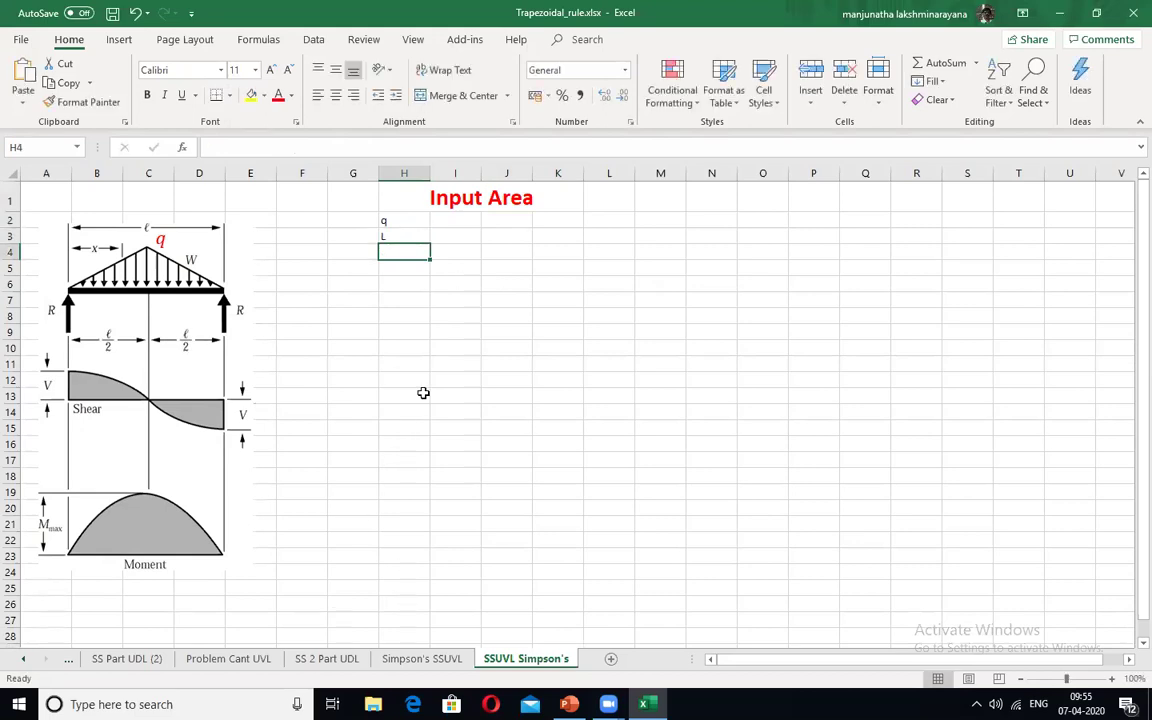
# Step: Make the q and L labels in H2:H3 bold and set their font size to 14
pyautogui.moveTo(391, 226); pyautogui.dragTo(391, 236)
pyautogui.click(147, 94)
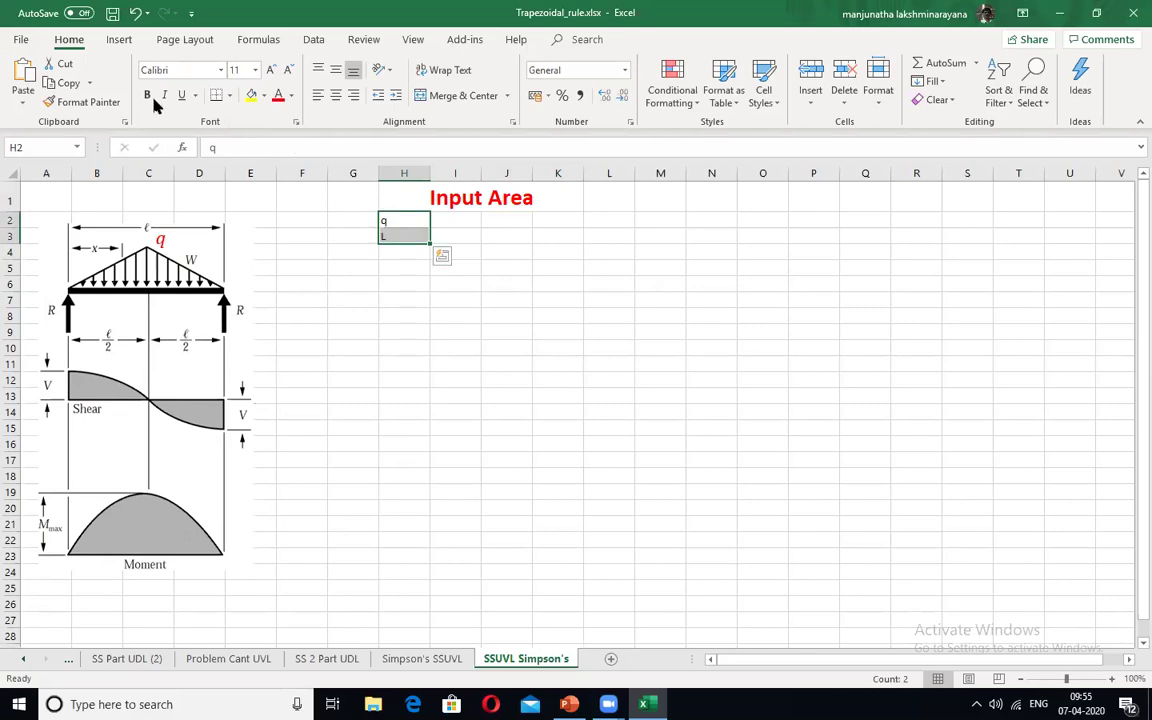
pyautogui.click(248, 69)
pyautogui.press('Return')
pyautogui.click(240, 69)
pyautogui.write('14')
pyautogui.press('Return')
# Step: Enter an equals sign in cell I2 beside the q label
pyautogui.click(440, 220)
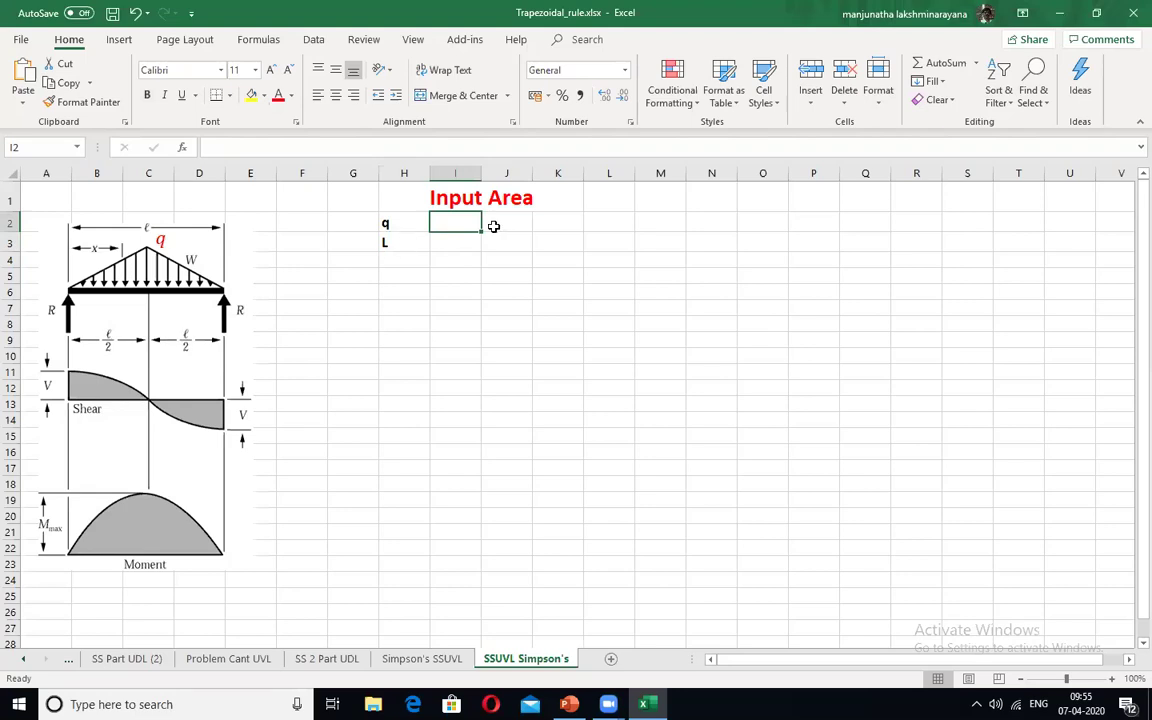
pyautogui.write('=')
pyautogui.press('Return')
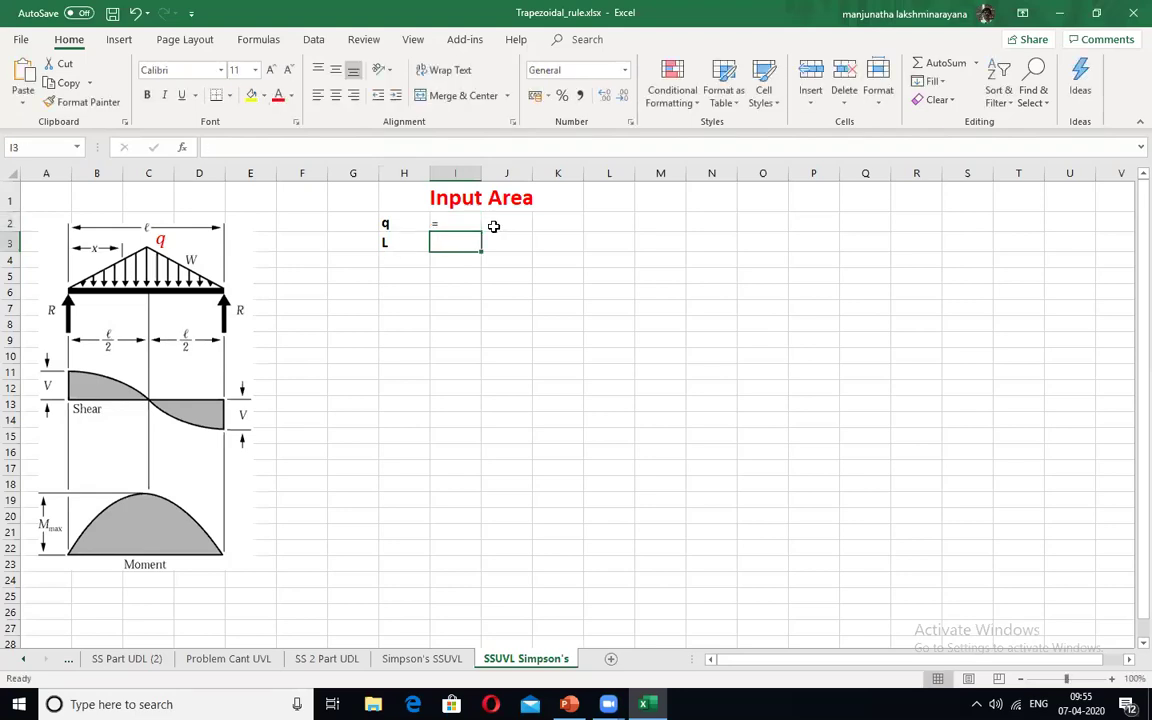
# Step: Enter an equals sign in cell I3 beside the L label
pyautogui.write('=')
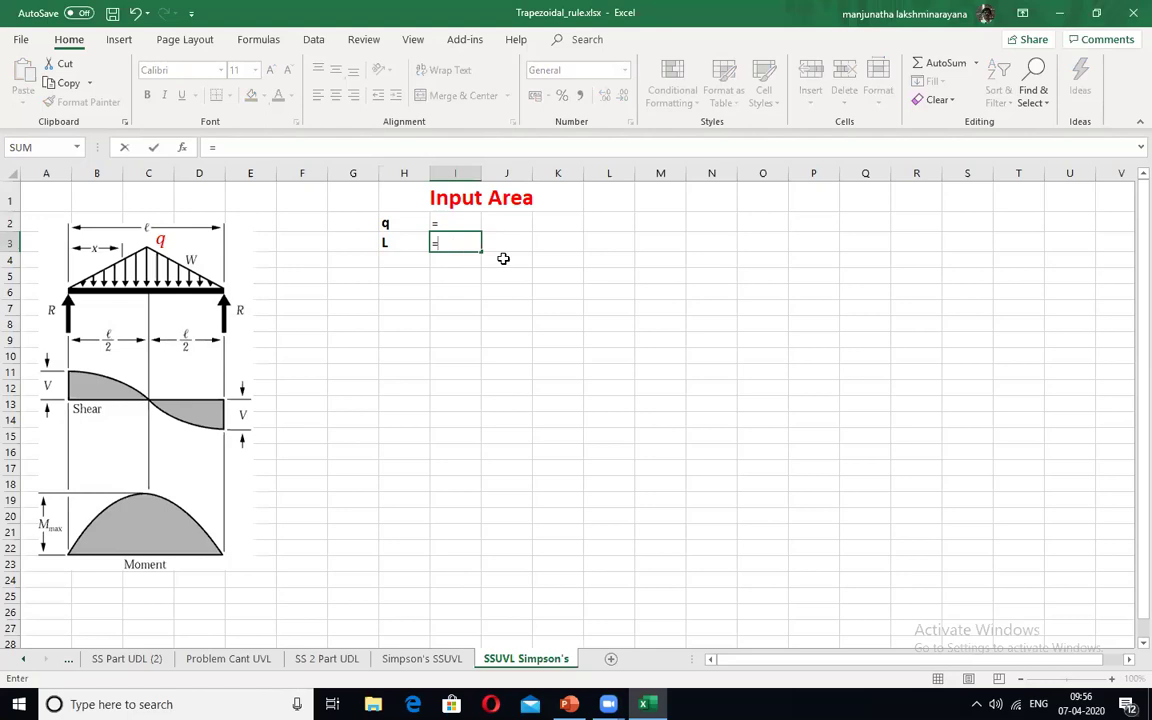
pyautogui.click(525, 262)
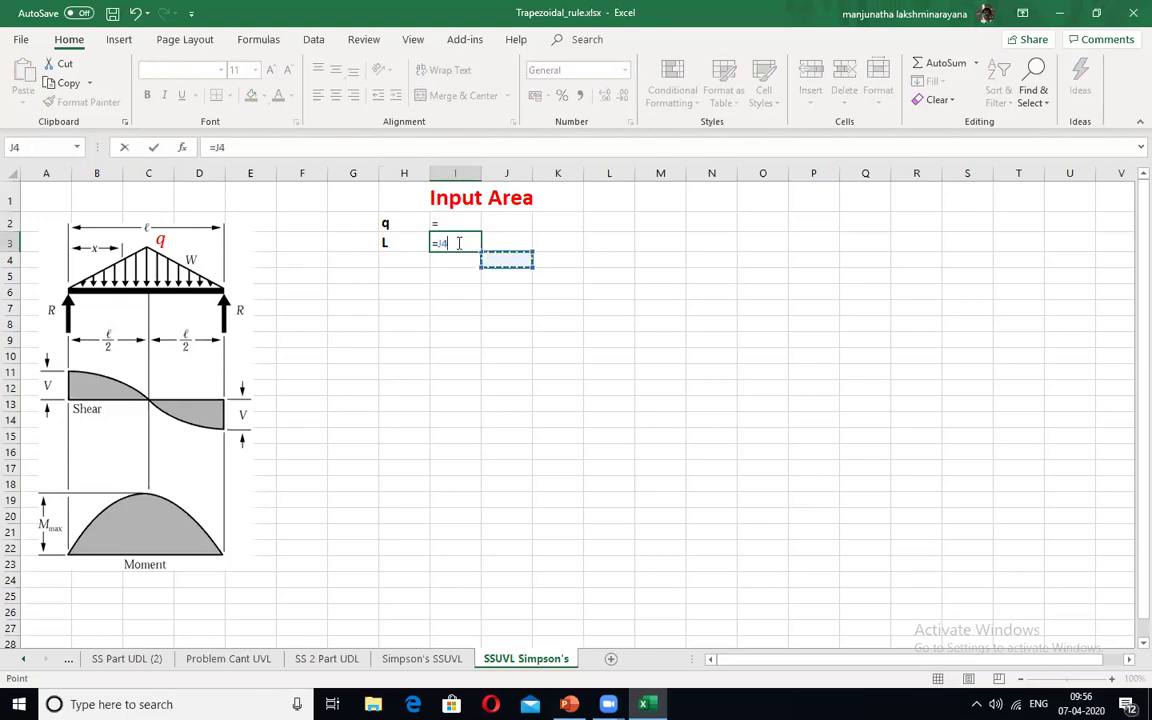
pyautogui.press('BackSpace')
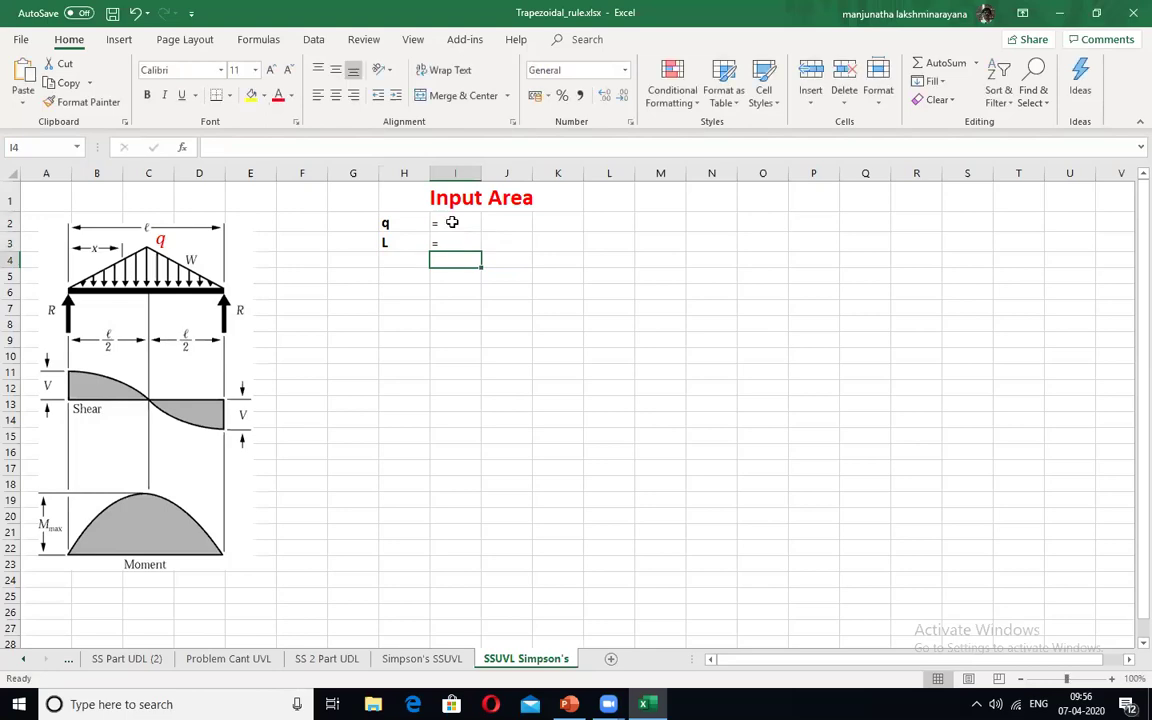
pyautogui.click(419, 225)
pyautogui.moveTo(419, 225); pyautogui.dragTo(442, 234)
pyautogui.click(443, 241)
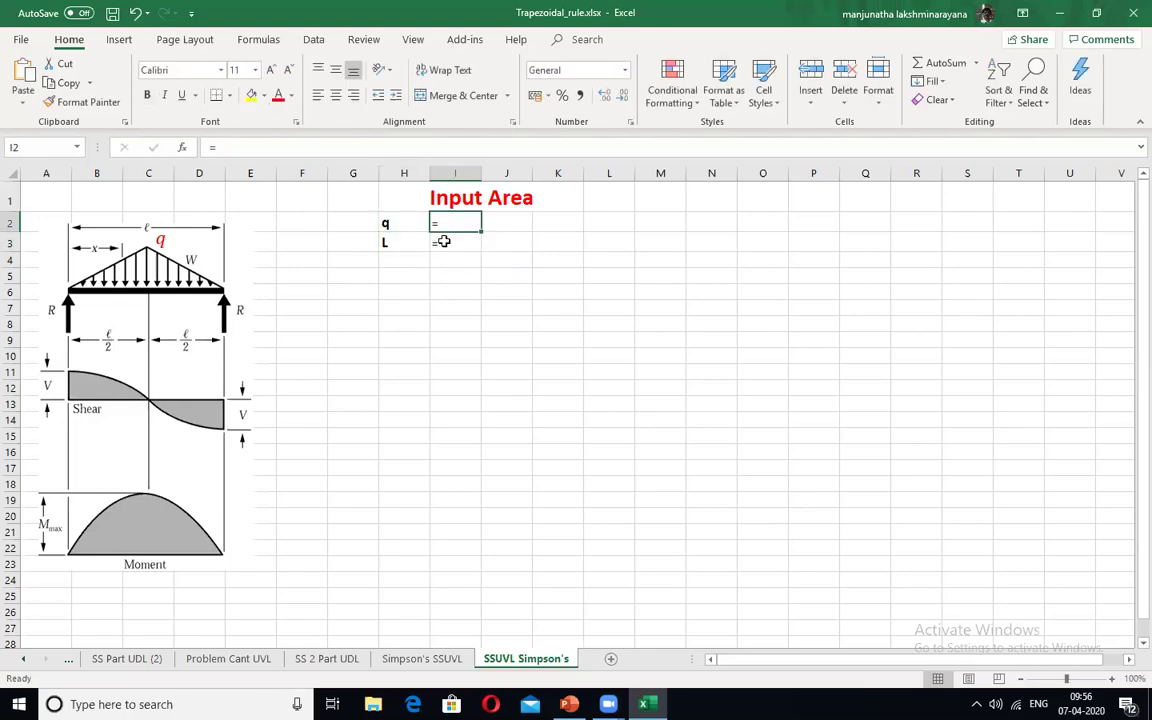
pyautogui.write('=')
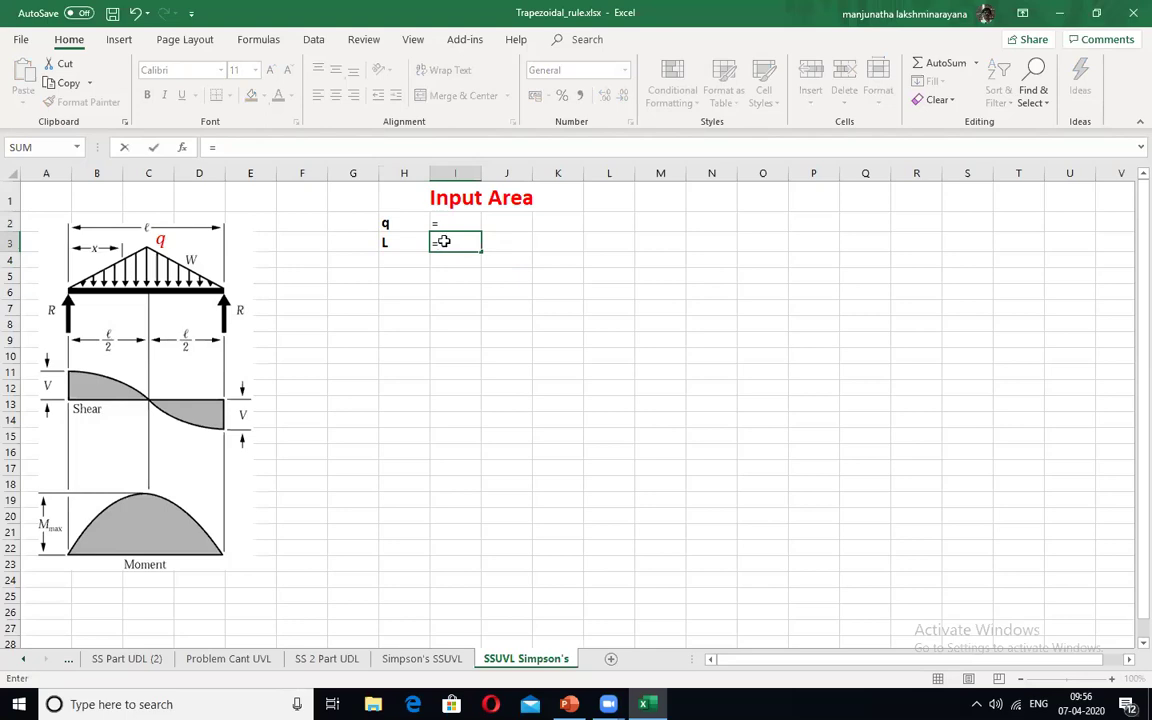
pyautogui.press('Return')
# Step: Fill the input cells J2:J3 with yellow
pyautogui.click(503, 225)
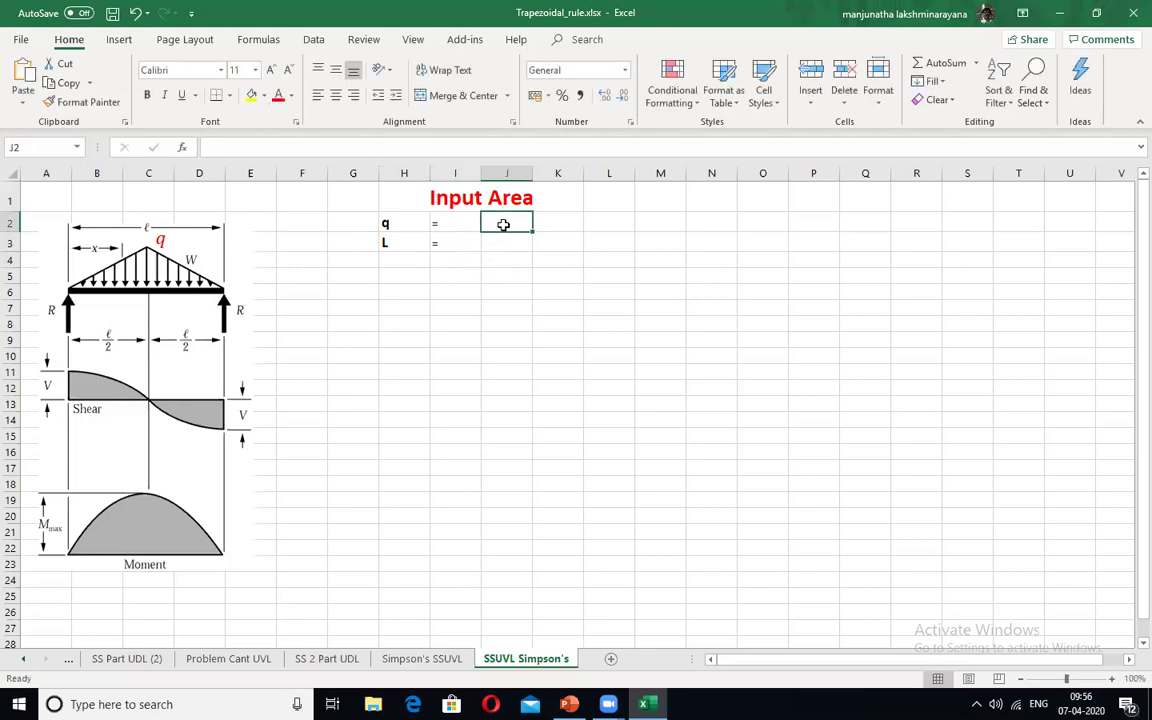
pyautogui.moveTo(503, 225); pyautogui.dragTo(524, 237)
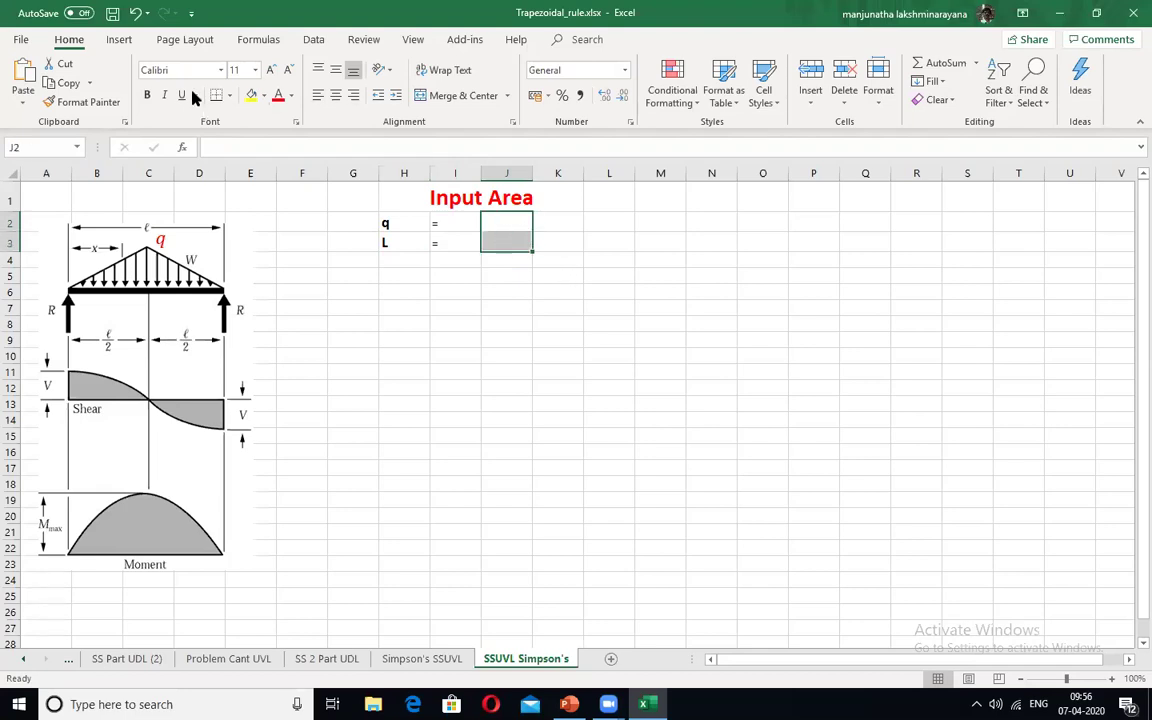
pyautogui.click(252, 95)
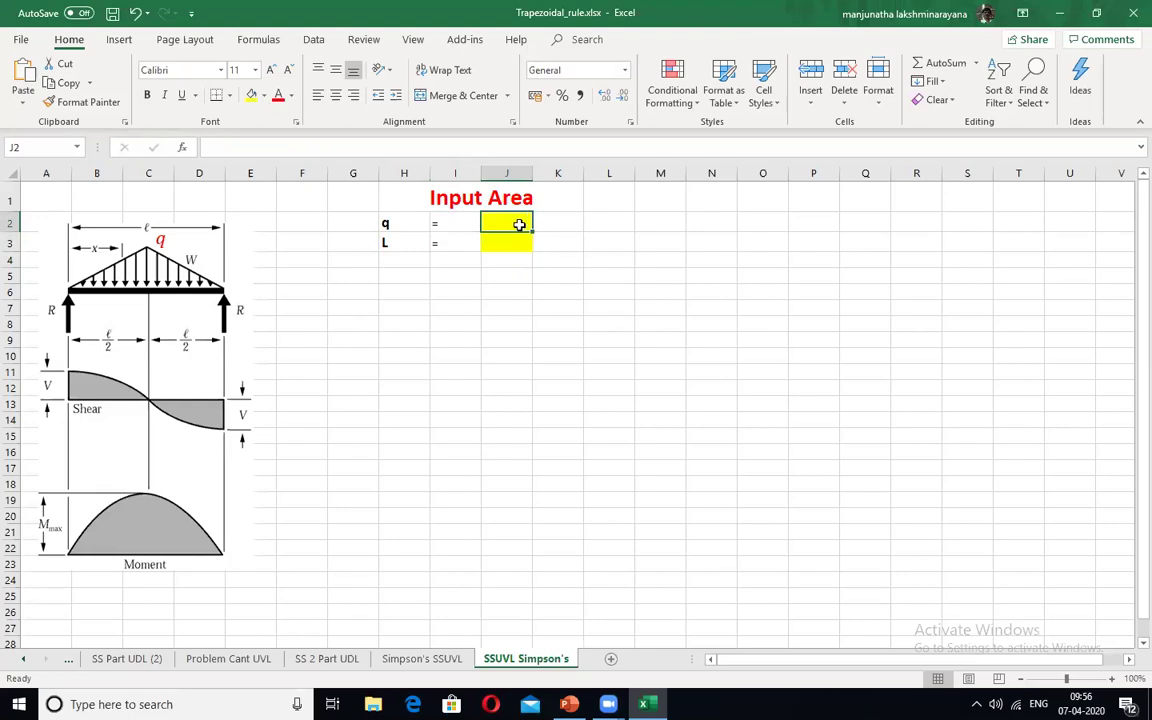
# Step: Copy the yellow cell J2 to O1 and enter the legend text "Please input data Here" in P1
pyautogui.hotkey('ctrl', 'c')
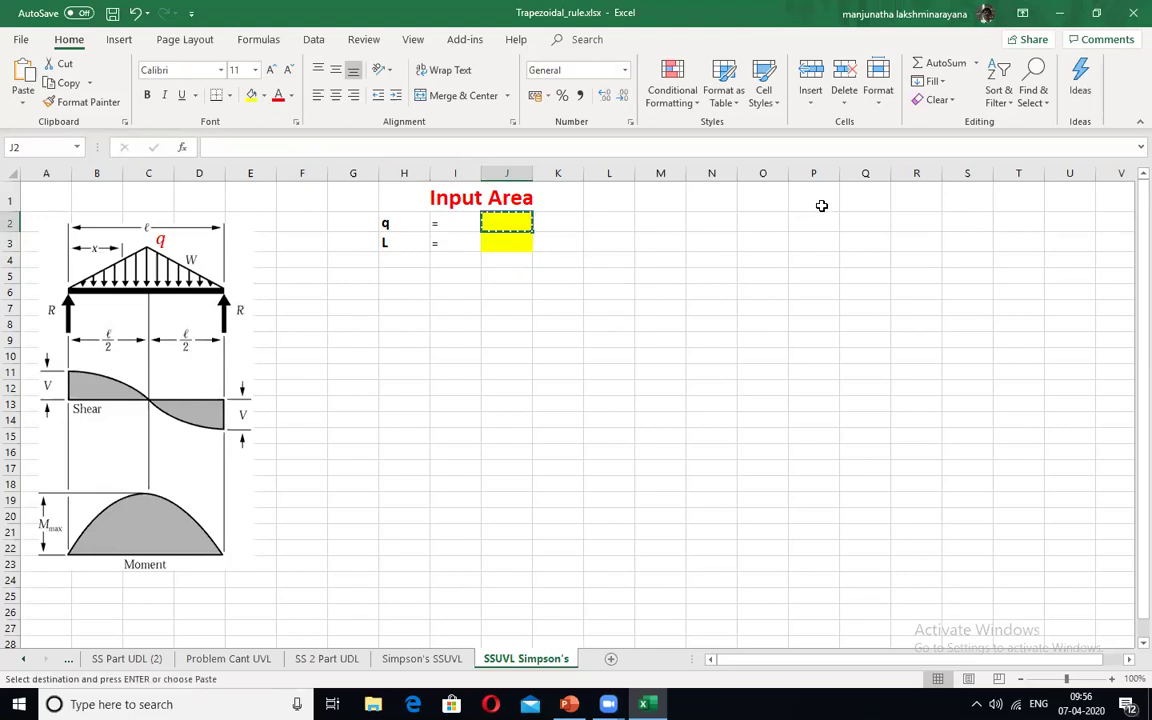
pyautogui.click(750, 193)
pyautogui.hotkey('ctrl', 'v')
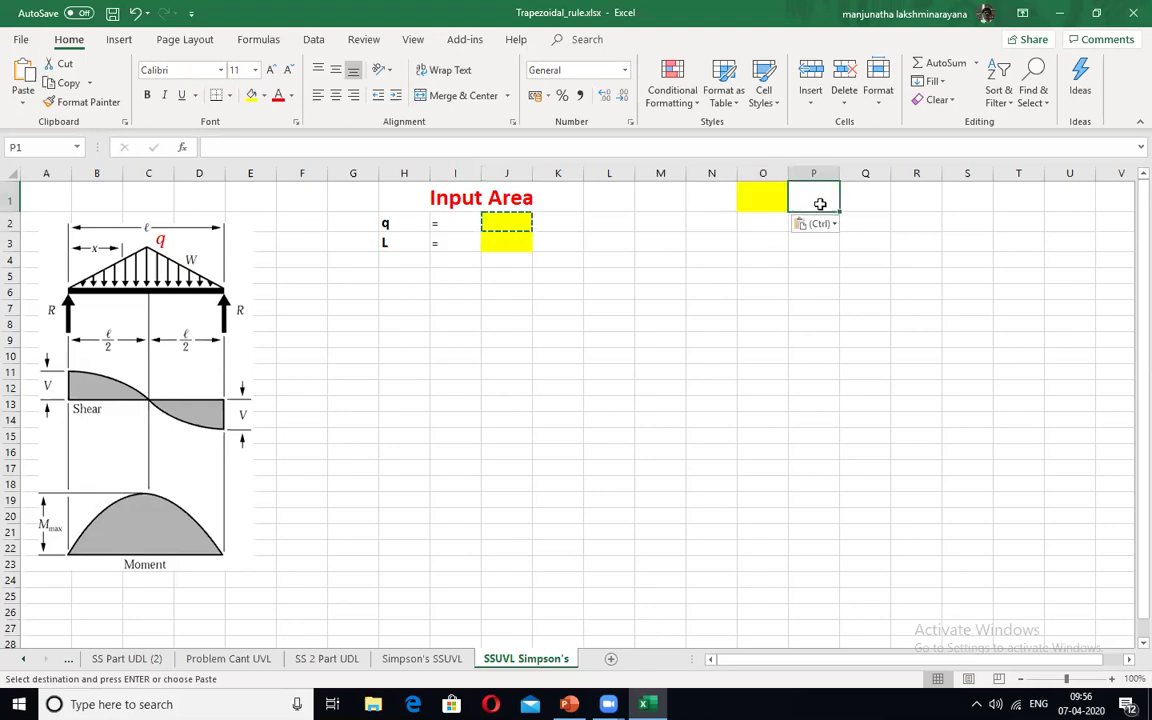
pyautogui.doubleClick(816, 203)
pyautogui.write('Plea')
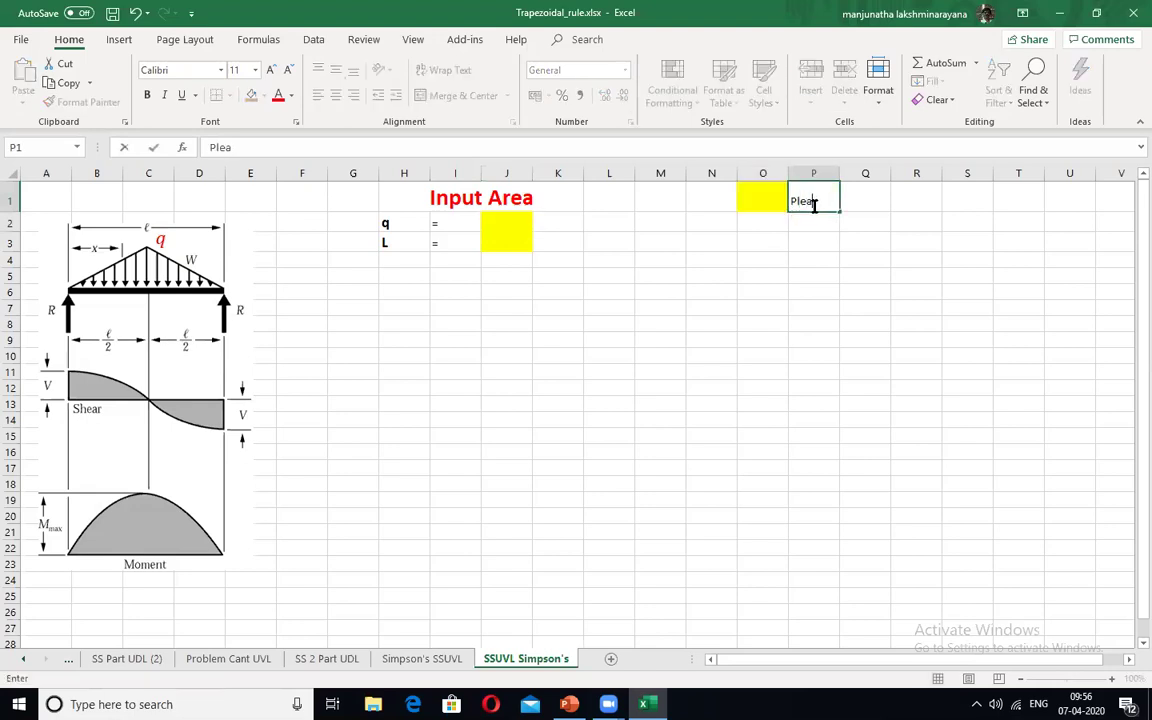
pyautogui.write('se input data')
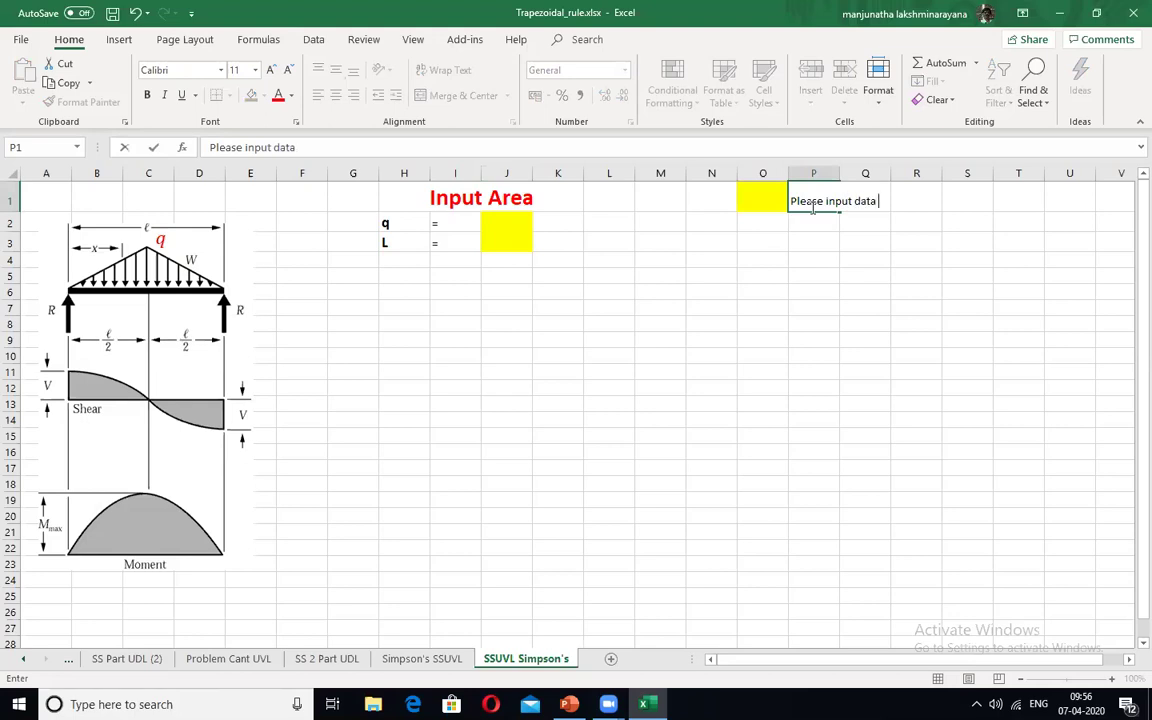
pyautogui.write(' Her')
pyautogui.press('Return')
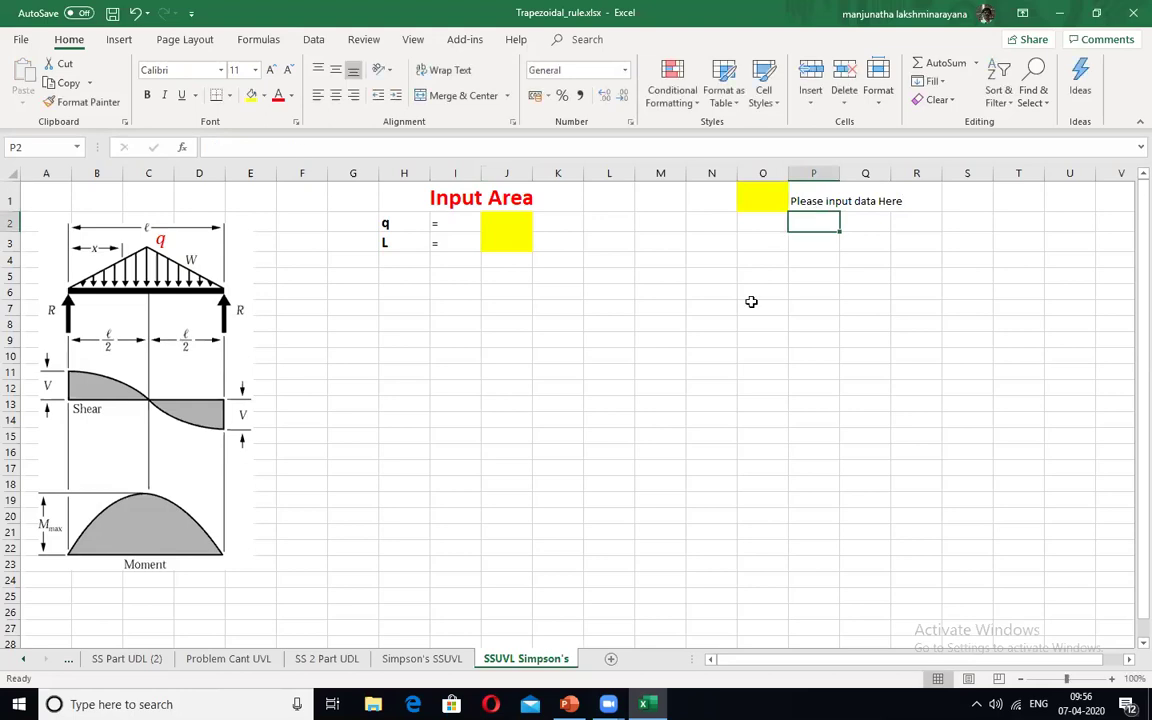
pyautogui.click(755, 305)
# Step: Add a comment to cell J2 reading "Enter the internsity of UVL"
pyautogui.click(527, 222)
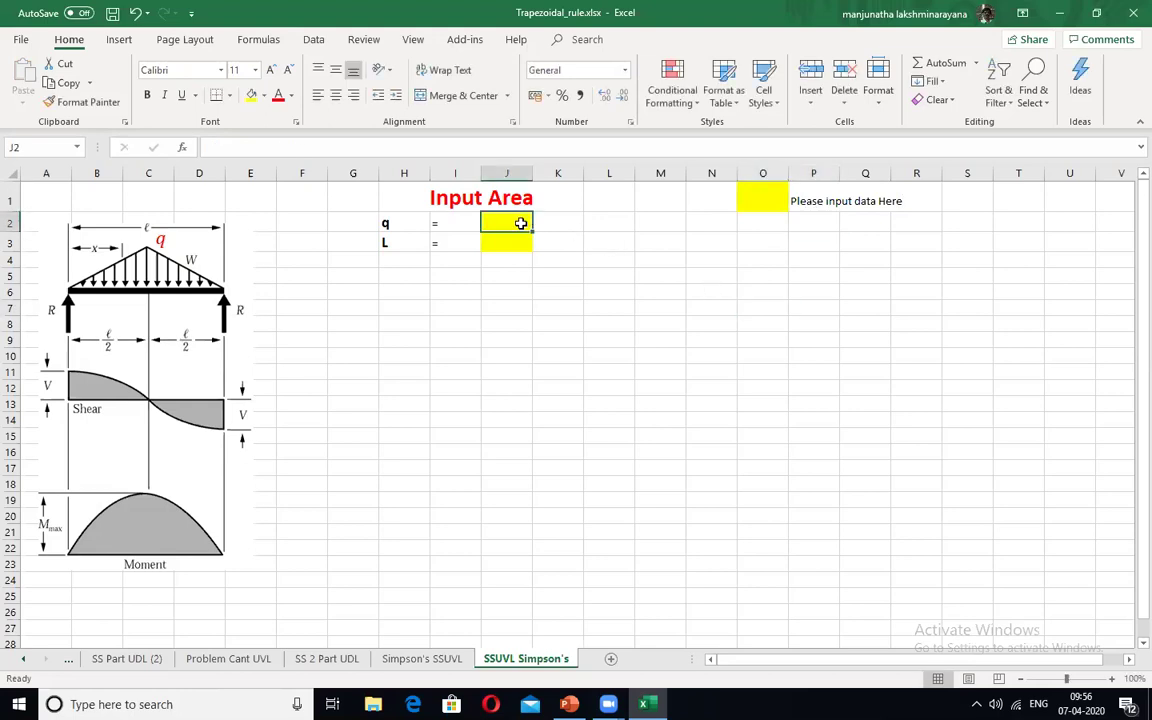
pyautogui.rightClick(518, 226)
pyautogui.click(505, 226)
pyautogui.rightClick(505, 226)
pyautogui.click(598, 473)
pyautogui.write('Enter the internsity of UVL')
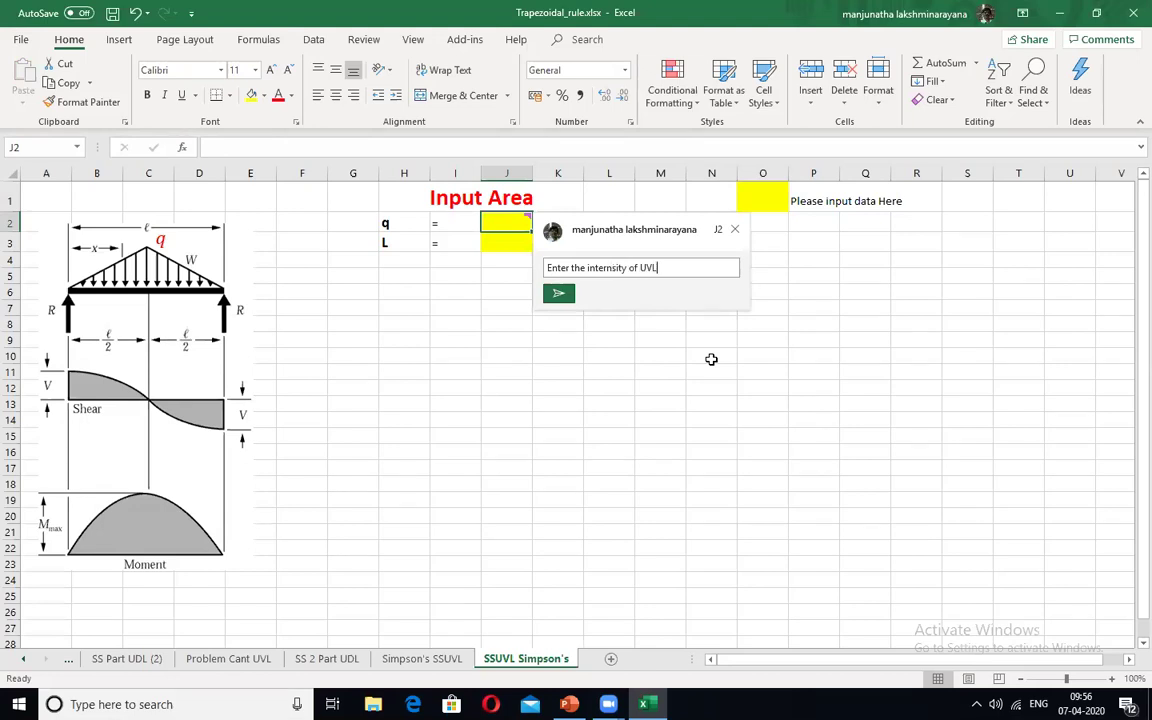
pyautogui.press('Return')
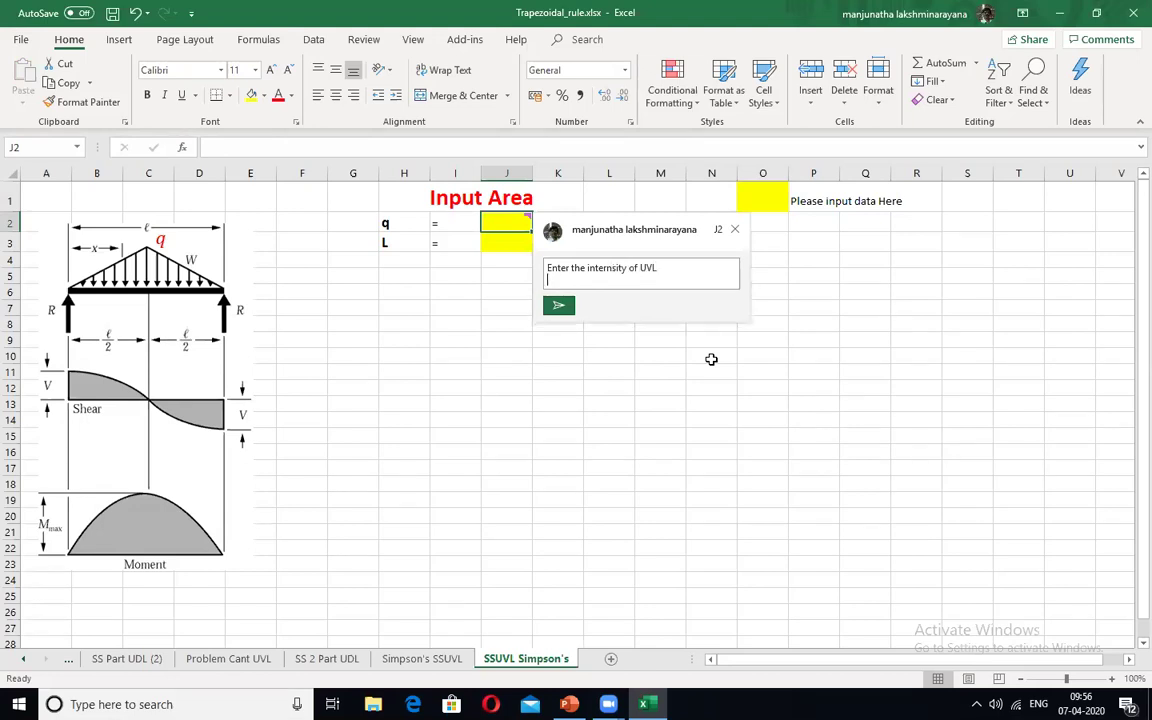
pyautogui.click(560, 306)
pyautogui.click(483, 291)
# Step: Add a comment to cell J3 reading "Enter the Length of the beam"
pyautogui.click(500, 245)
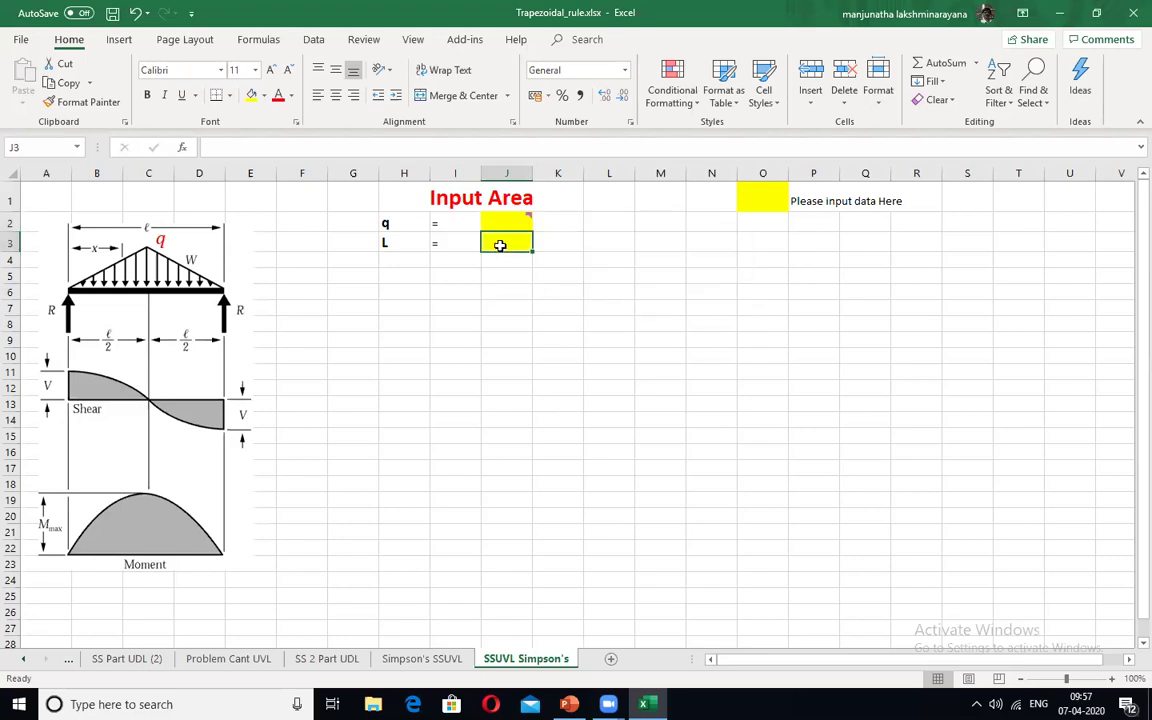
pyautogui.rightClick(500, 245)
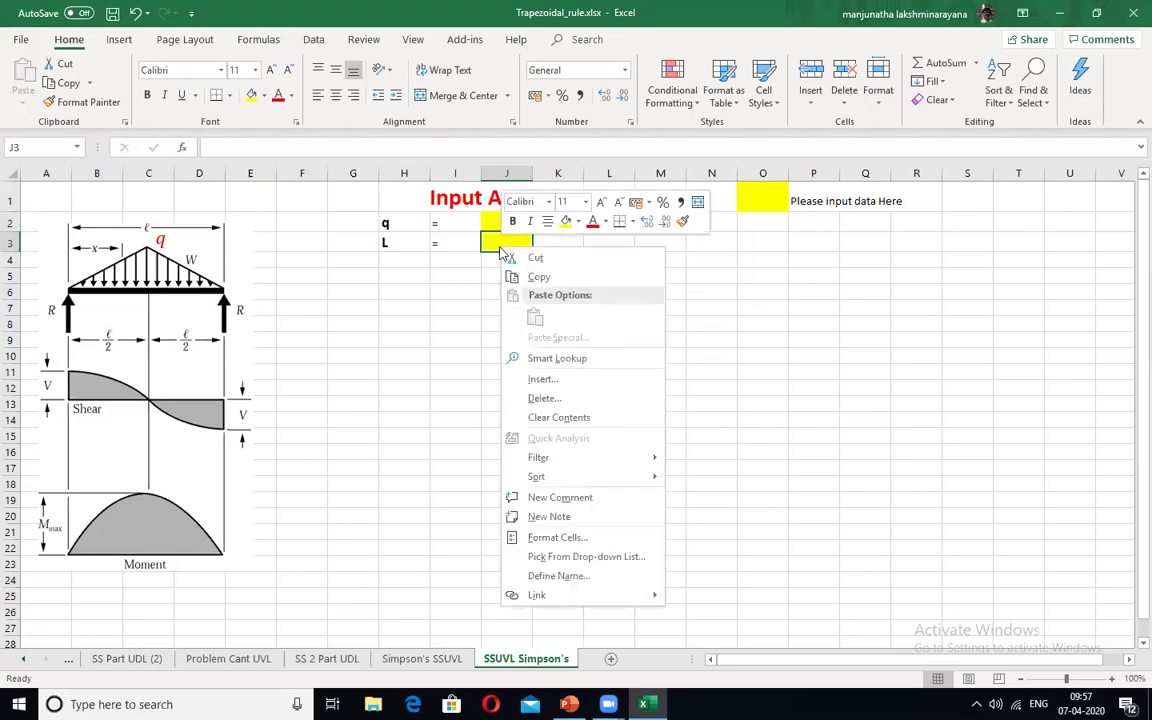
pyautogui.click(587, 497)
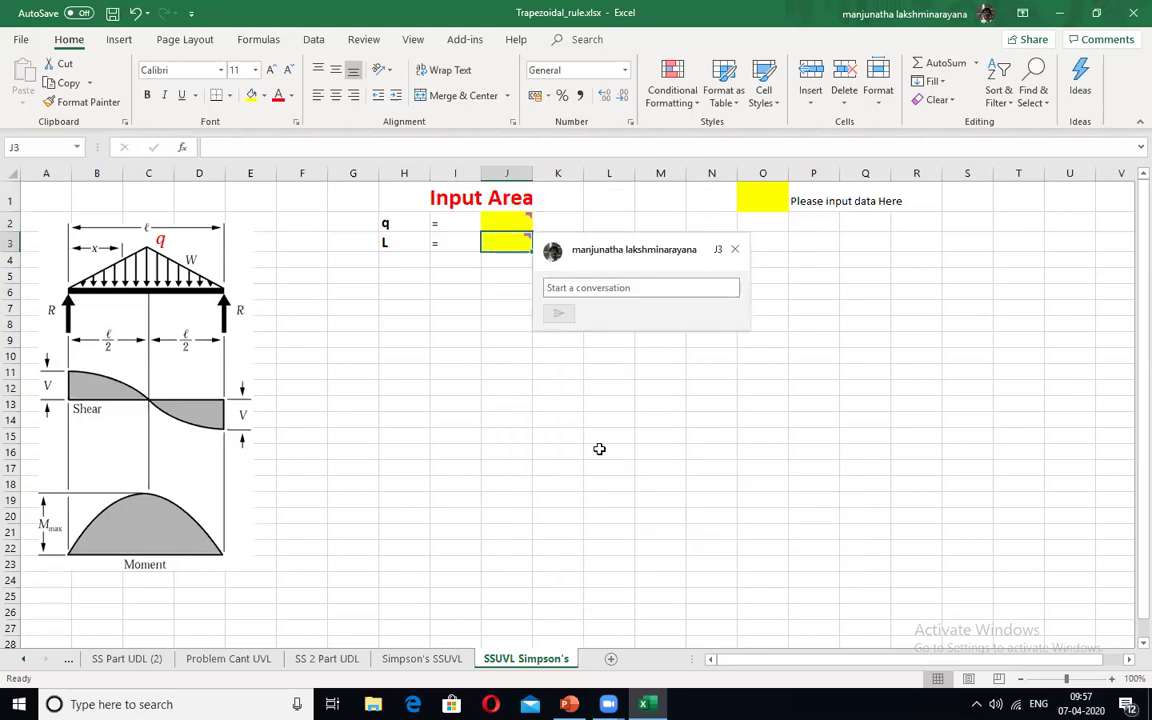
pyautogui.write('Enter the Length of the beam')
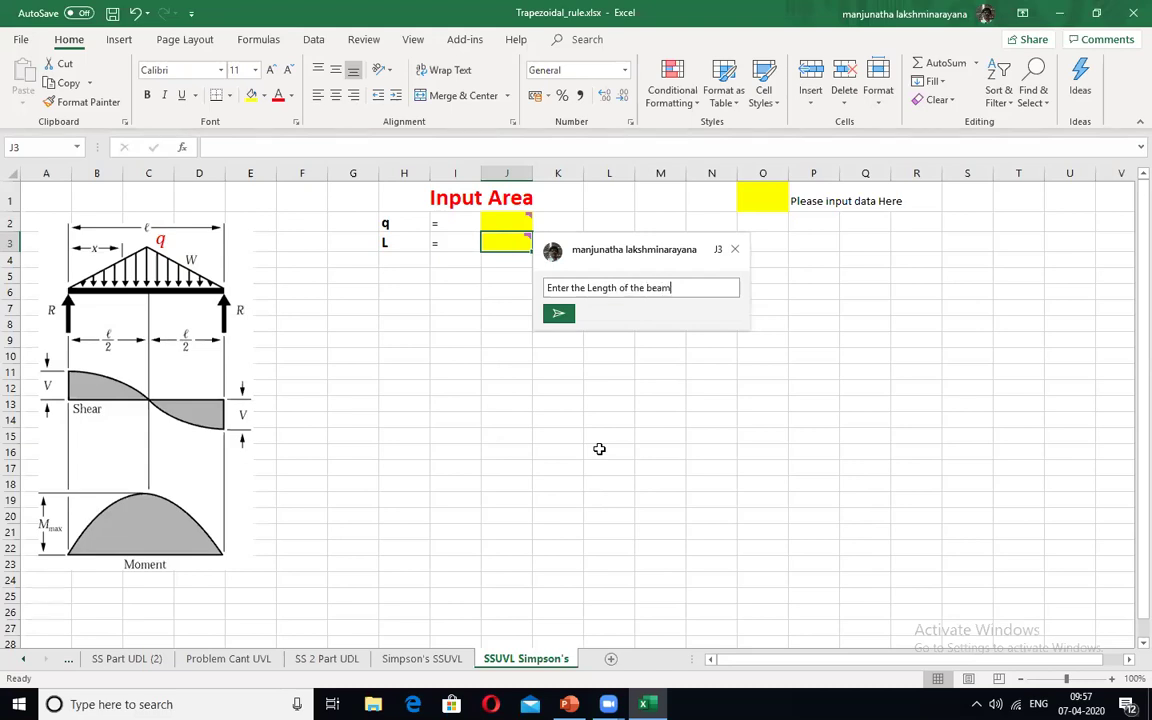
pyautogui.press('Return')
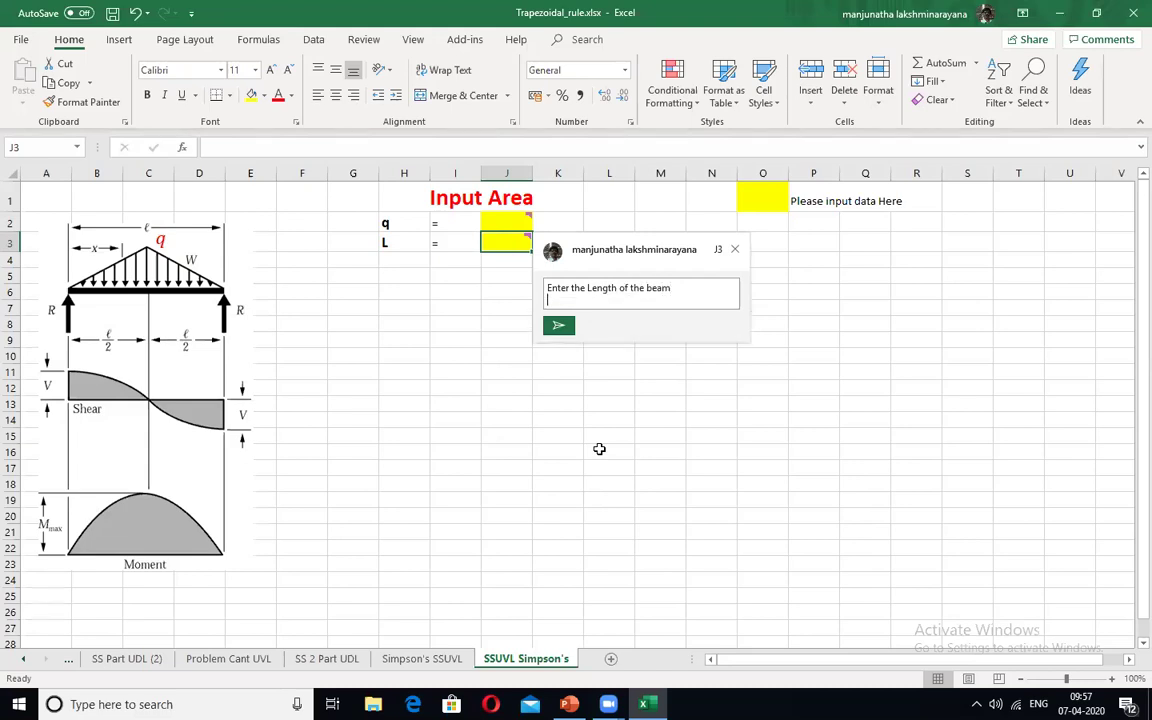
pyautogui.click(559, 328)
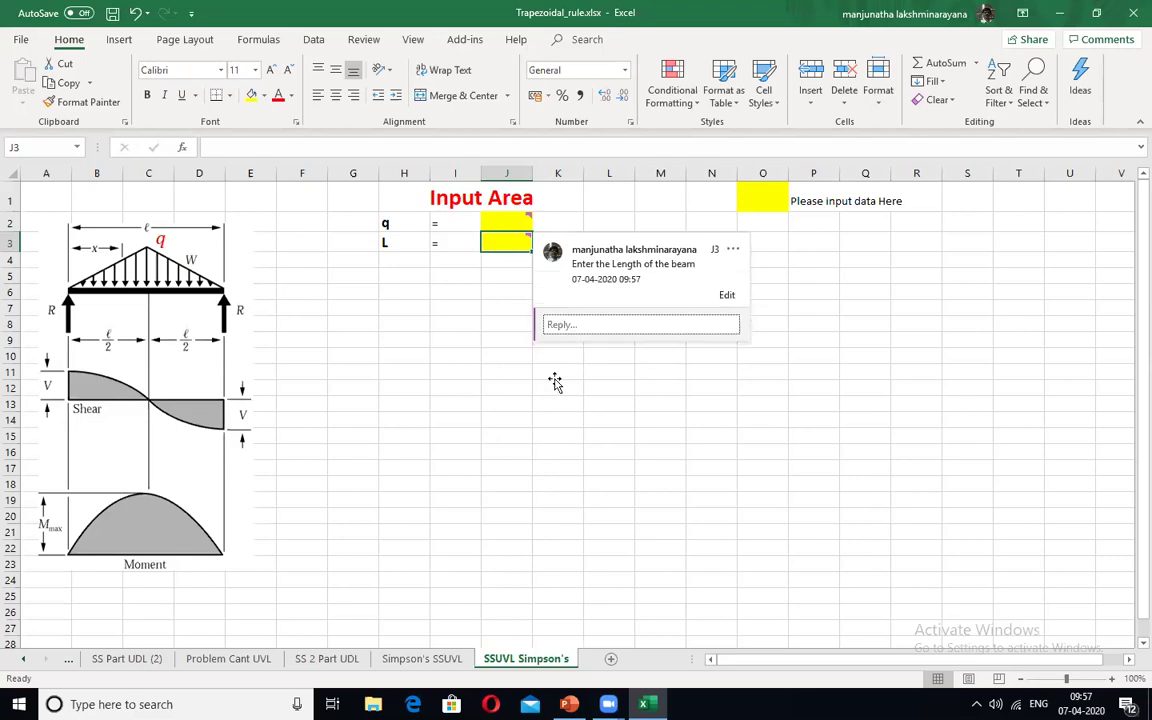
pyautogui.click(553, 386)
# Step: Preview the comments attached to the yellow input cells J2 and J3
pyautogui.moveTo(512, 236)
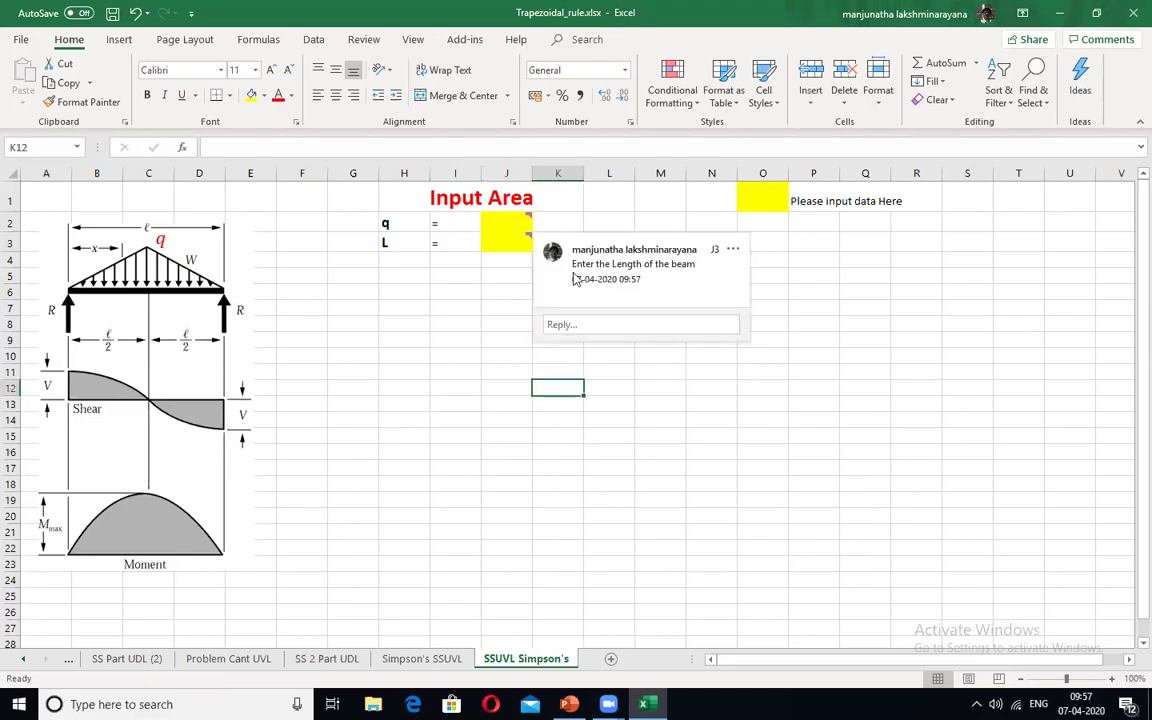
pyautogui.click(484, 326)
pyautogui.moveTo(519, 244)
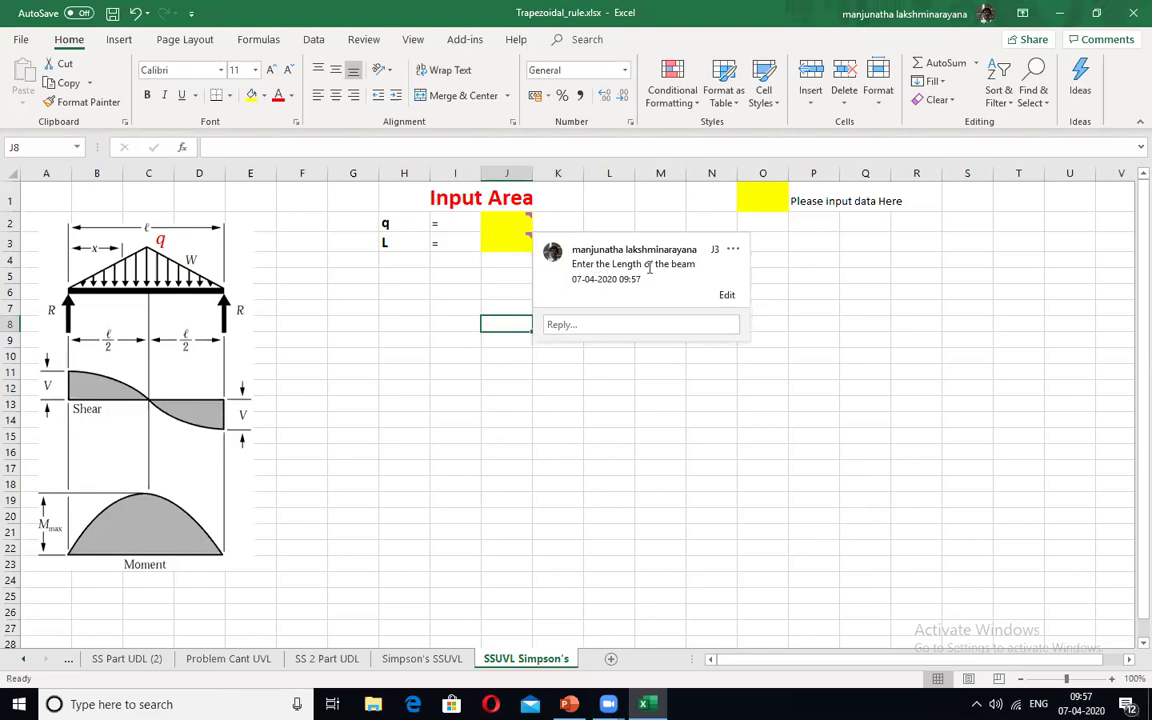
pyautogui.moveTo(521, 221)
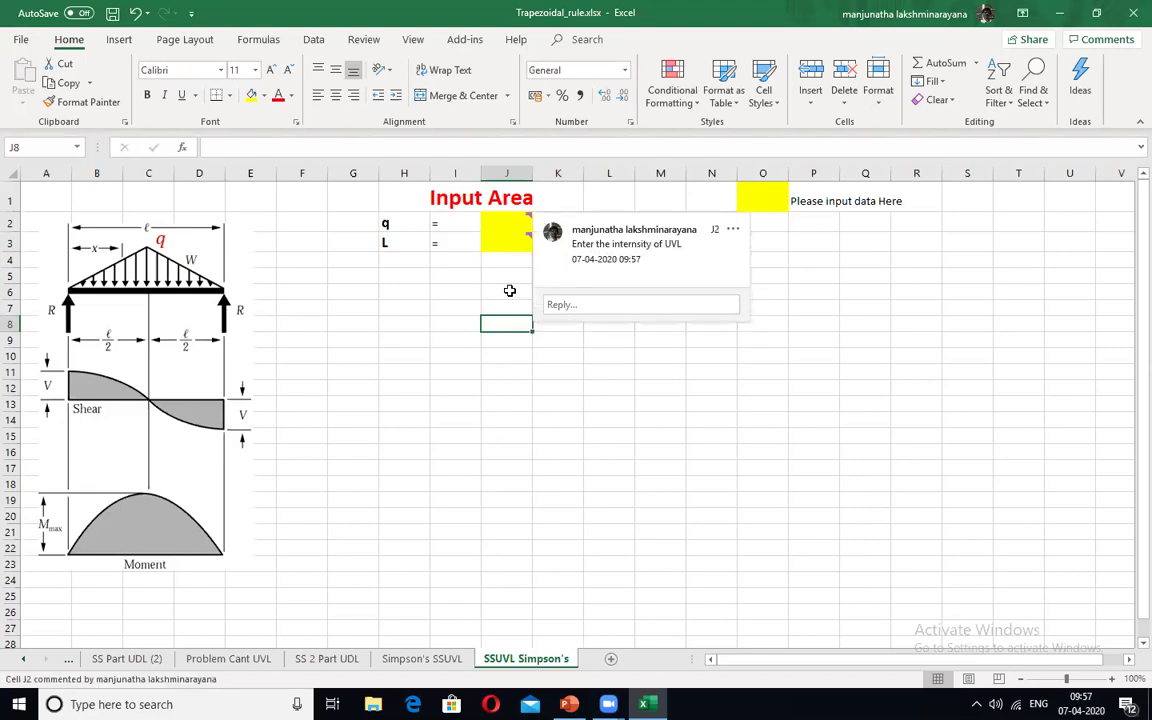
pyautogui.click(489, 355)
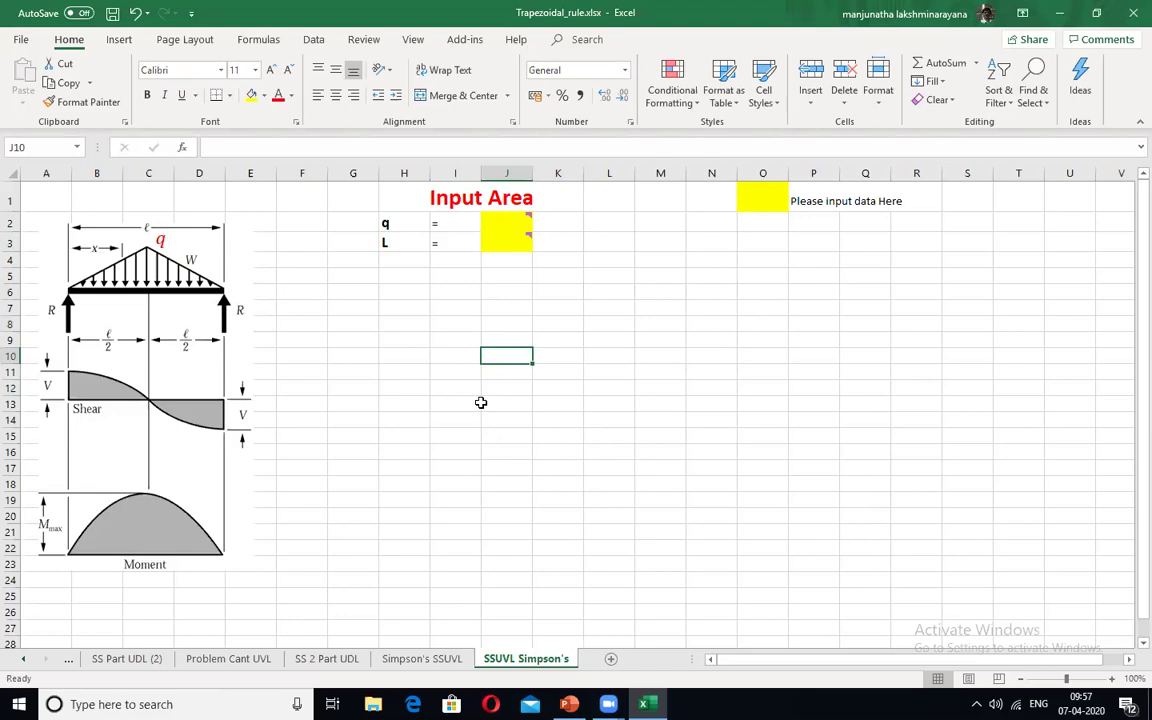
pyautogui.moveTo(527, 239)
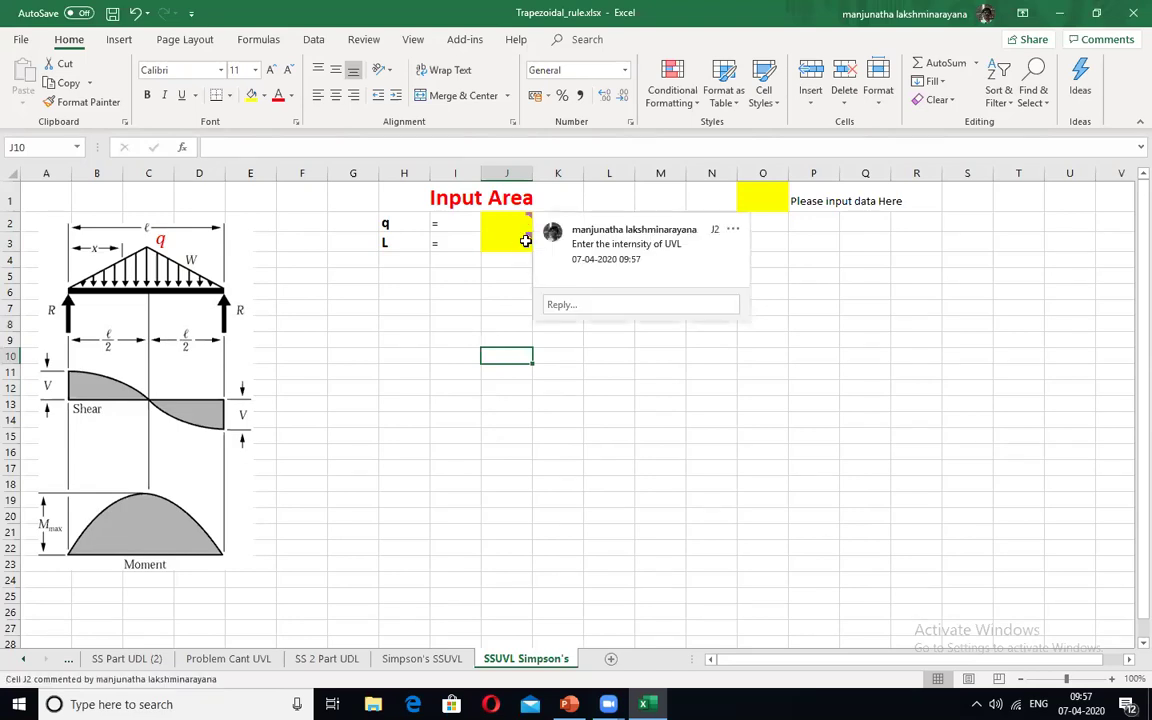
pyautogui.click(415, 330)
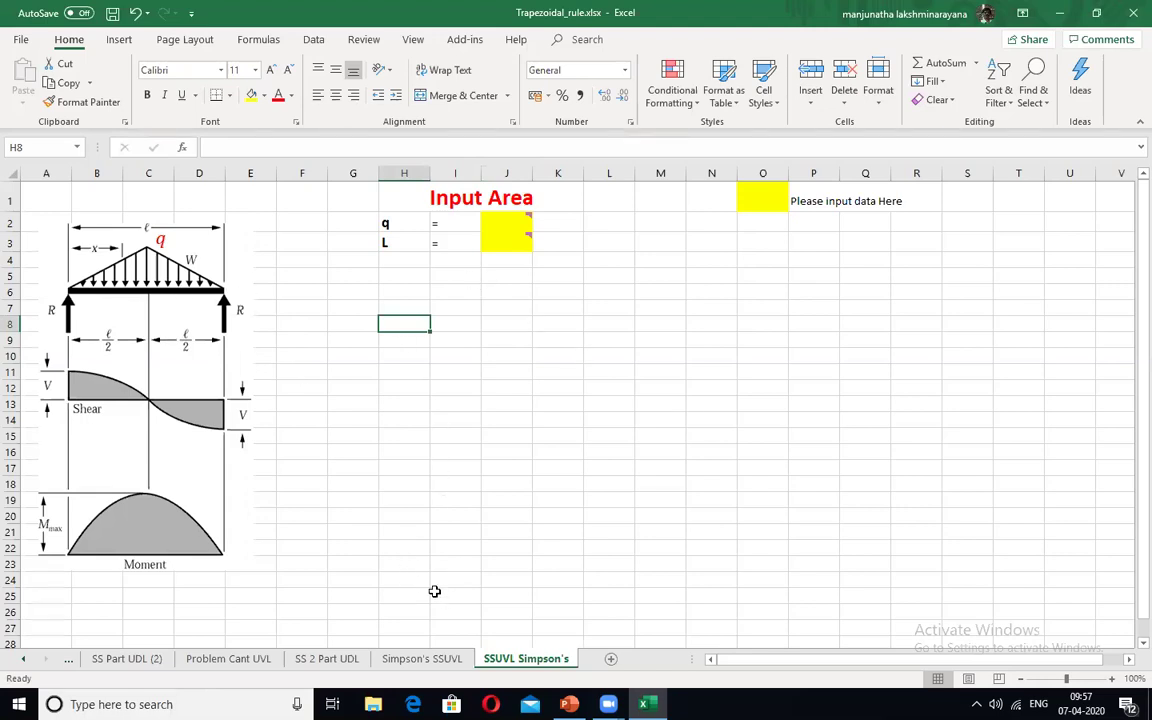
pyautogui.click(418, 307)
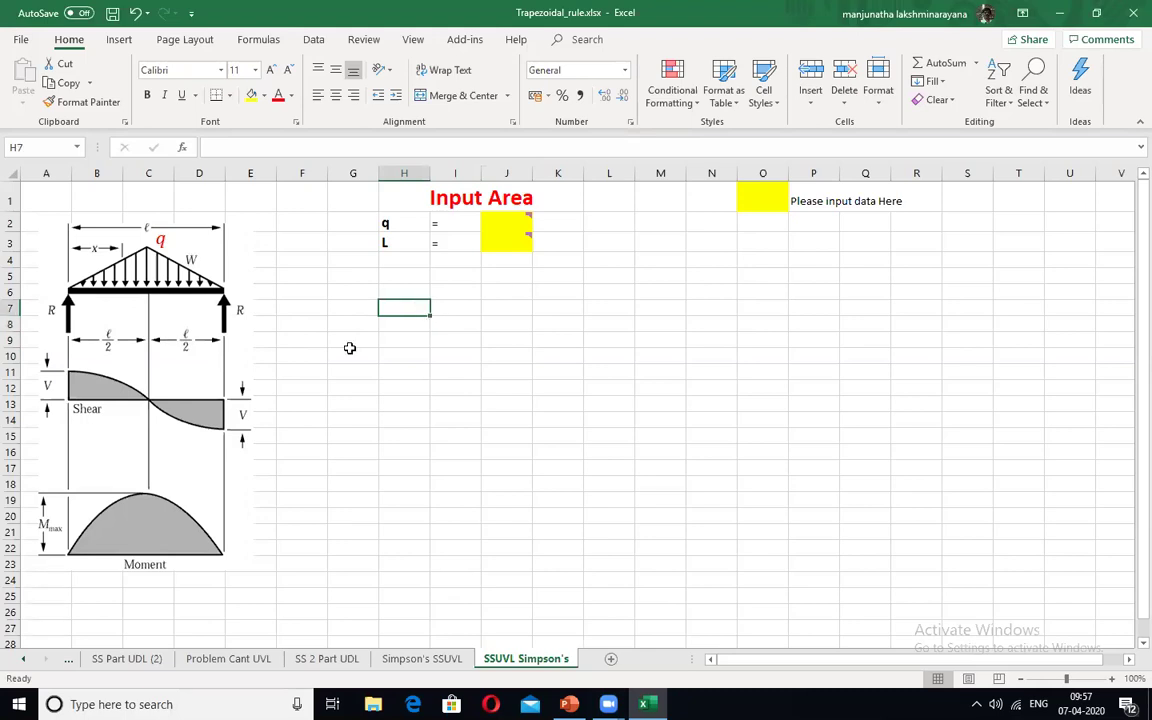
# Step: Copy the bending moment formula picture from the Simpson's SSUVL sheet to the SSUVL Simpson's sheet and place it below the yellow legend, around N5:T10
pyautogui.click(428, 664)
pyautogui.click(847, 265)
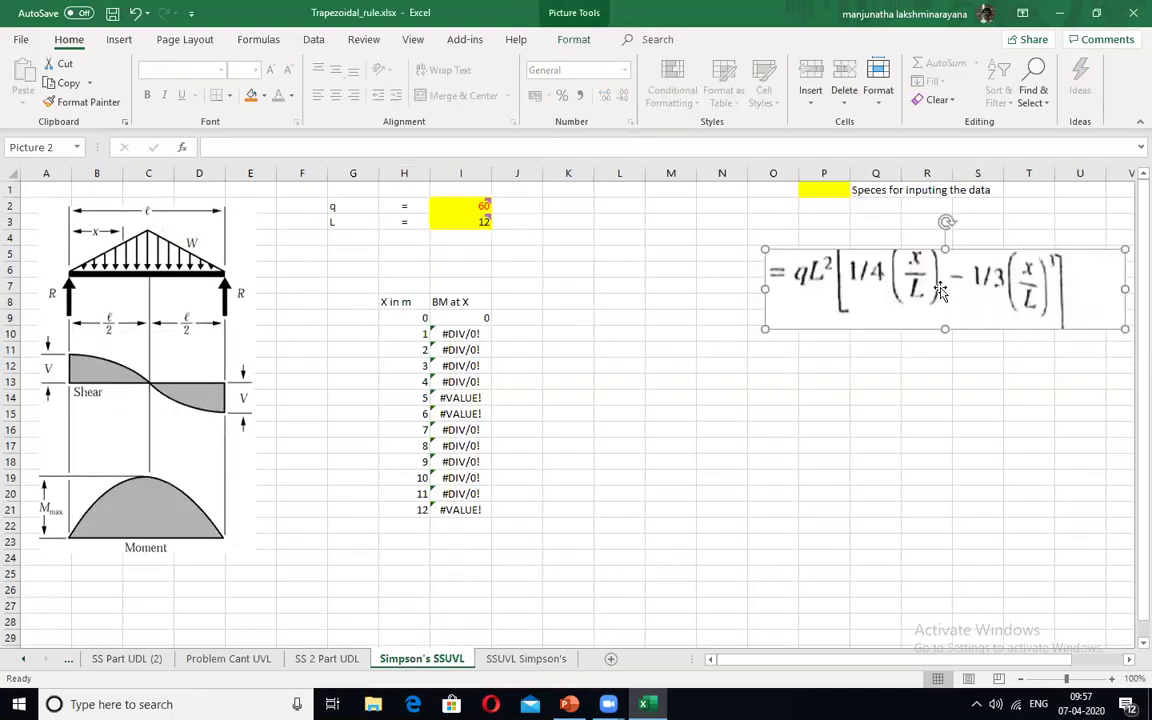
pyautogui.click(526, 658)
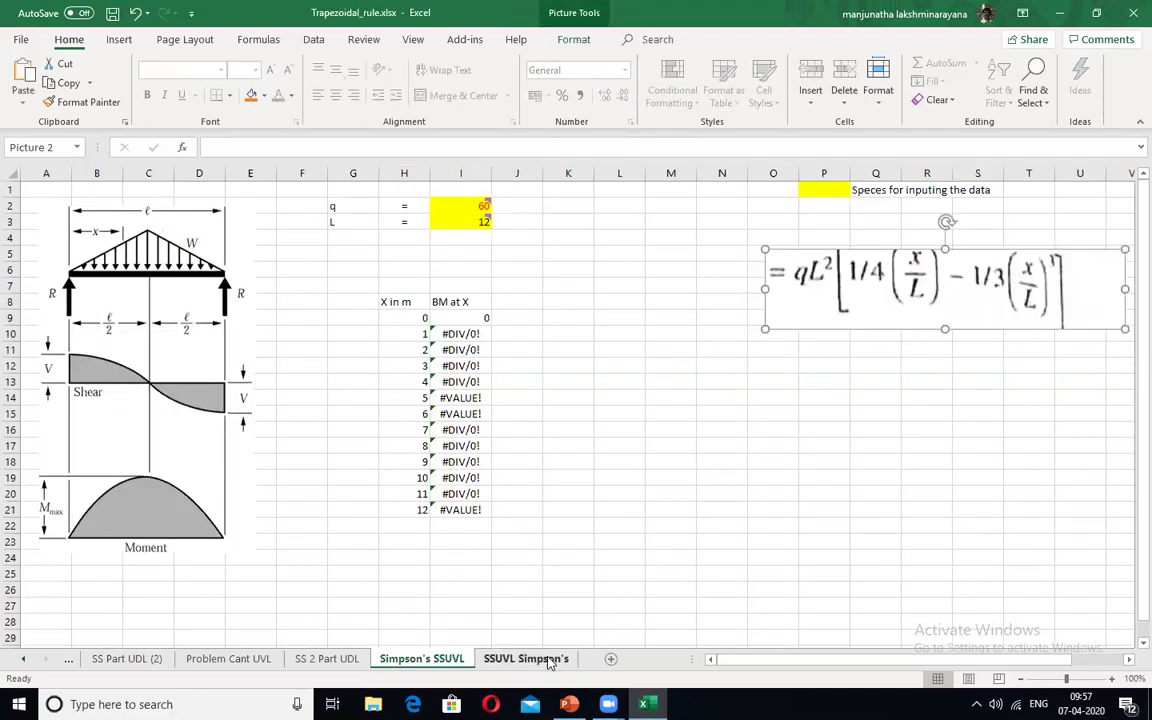
pyautogui.hotkey('ctrl', 'v')
pyautogui.moveTo(581, 334); pyautogui.dragTo(867, 311)
pyautogui.click(765, 420)
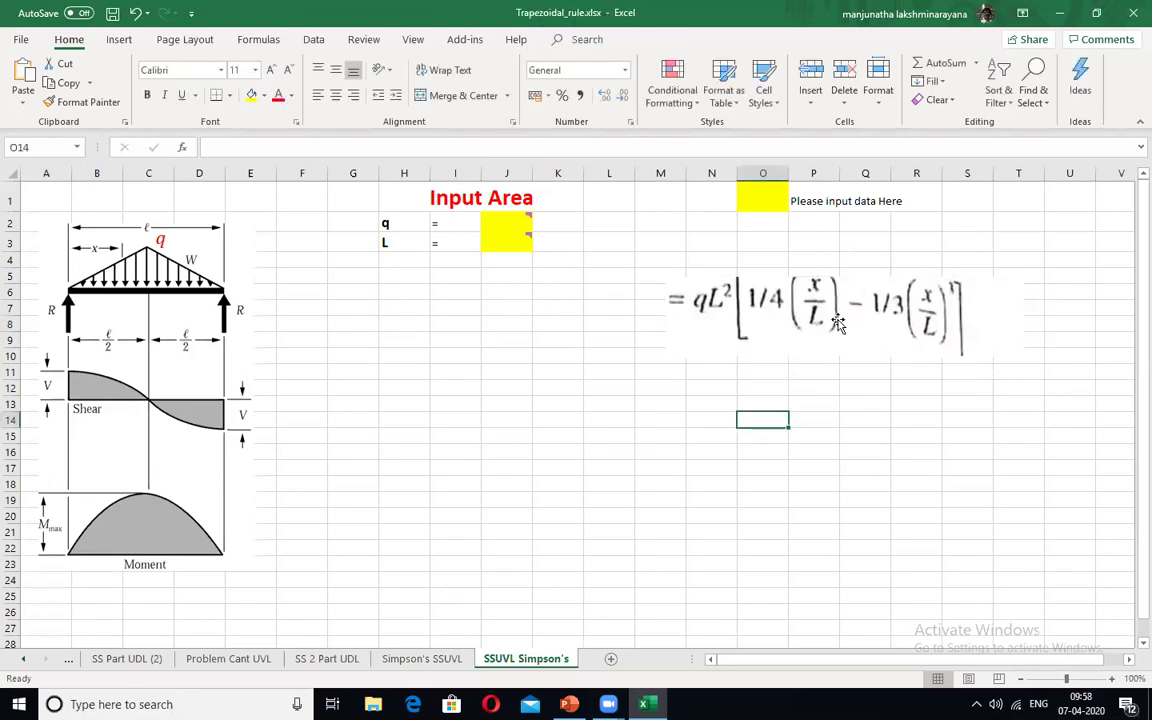
pyautogui.moveTo(807, 329); pyautogui.dragTo(845, 324)
pyautogui.click(760, 315)
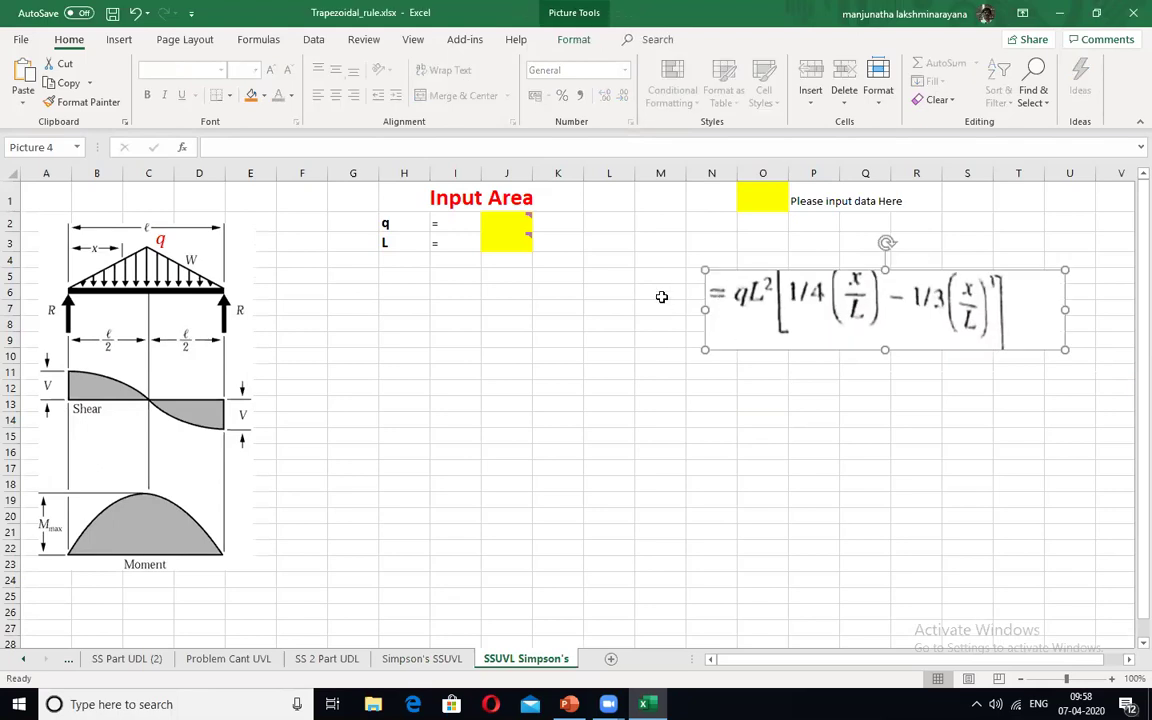
# Step: Enter the label "M at X equation" in cell O4 above the formula picture
pyautogui.click(746, 258)
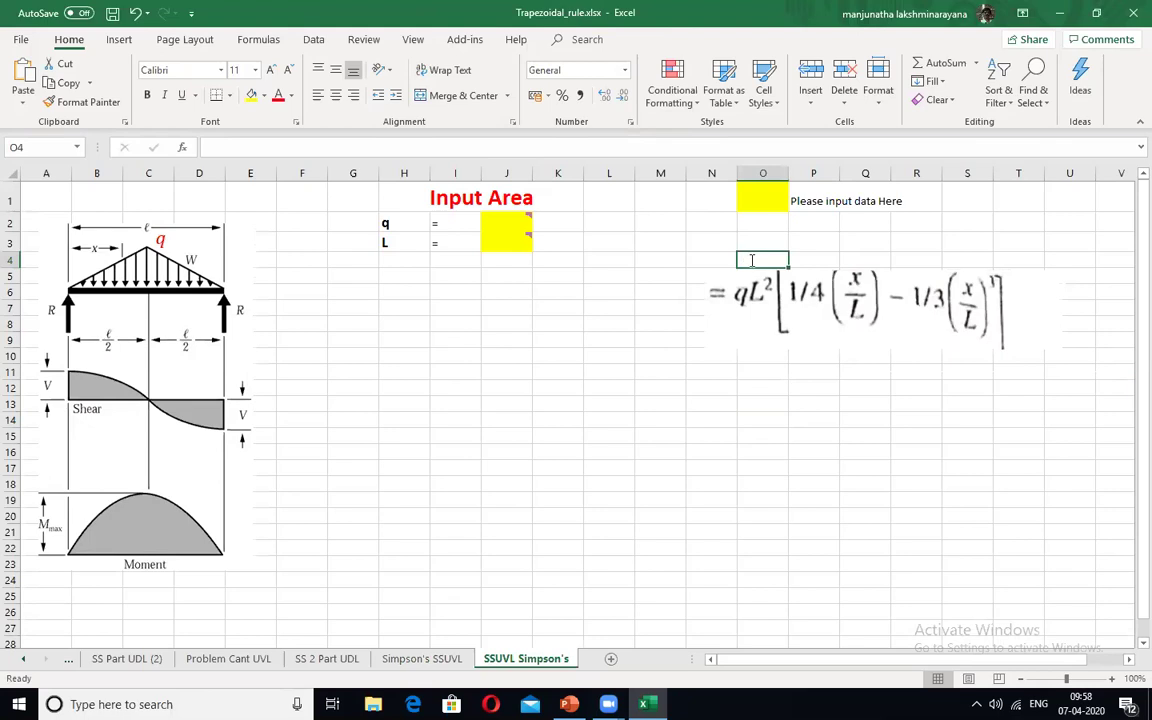
pyautogui.write('E')
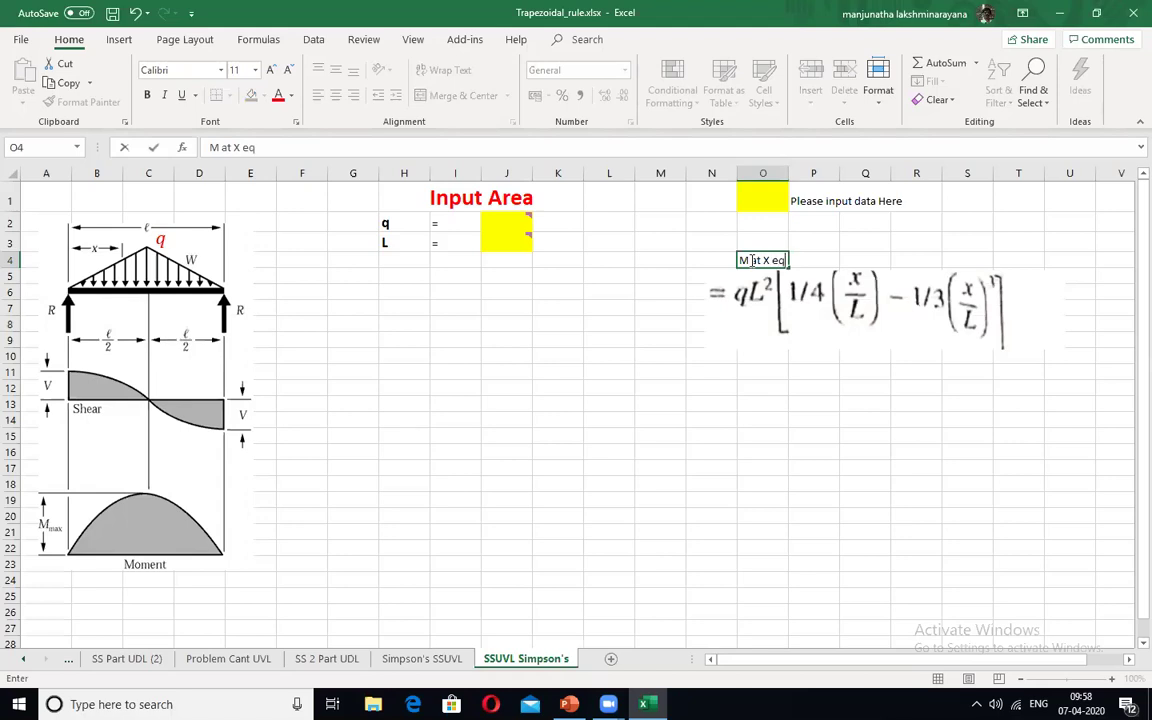
pyautogui.press('BackSpace')
pyautogui.write('uation')
pyautogui.hotkey('ctrl', 'Return')
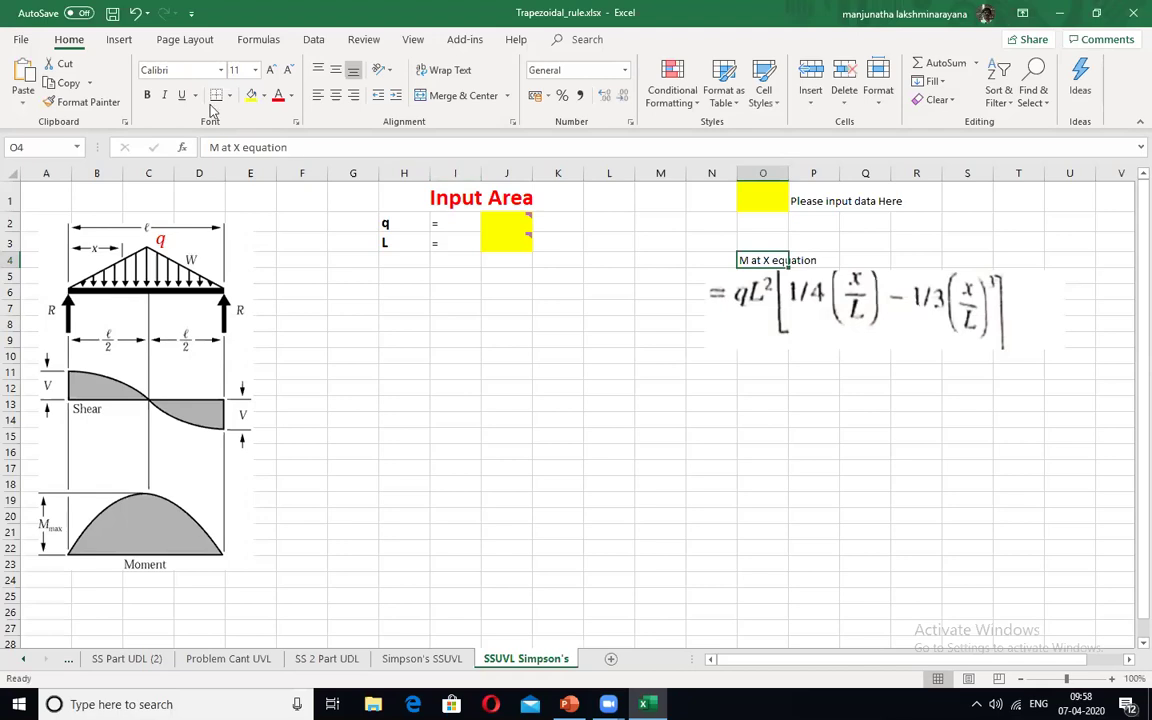
# Step: Format the "M at X equation" label in O4 with font size 18 and red text
pyautogui.click(255, 70)
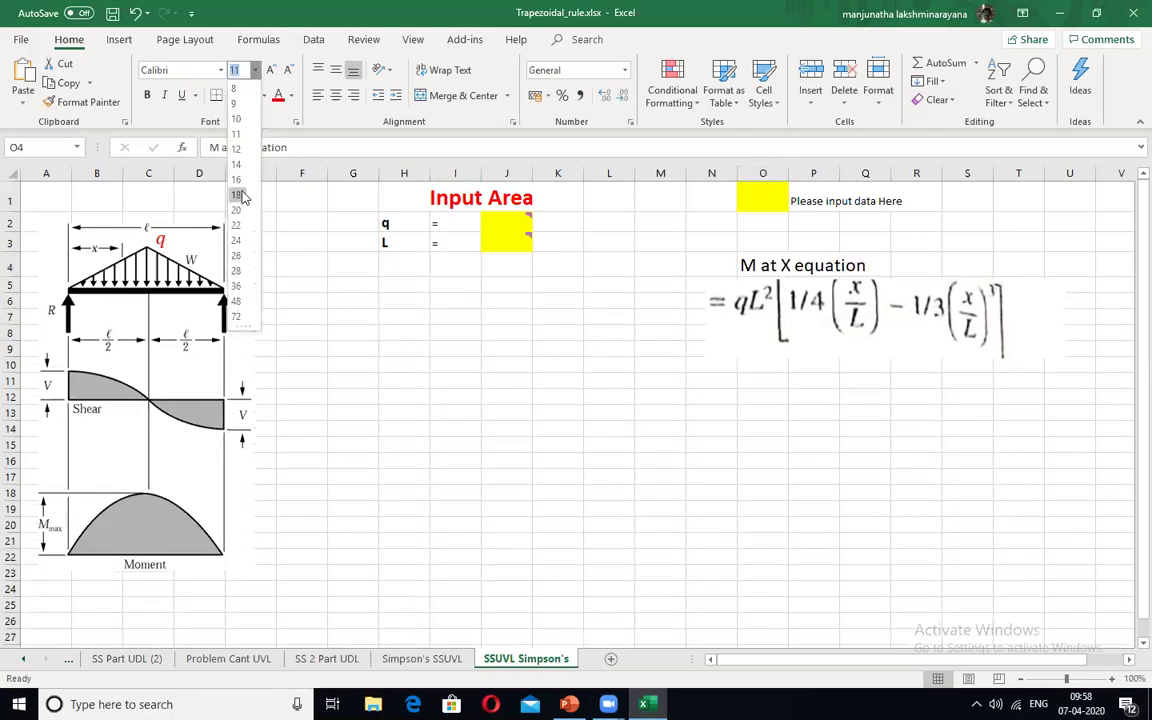
pyautogui.click(237, 194)
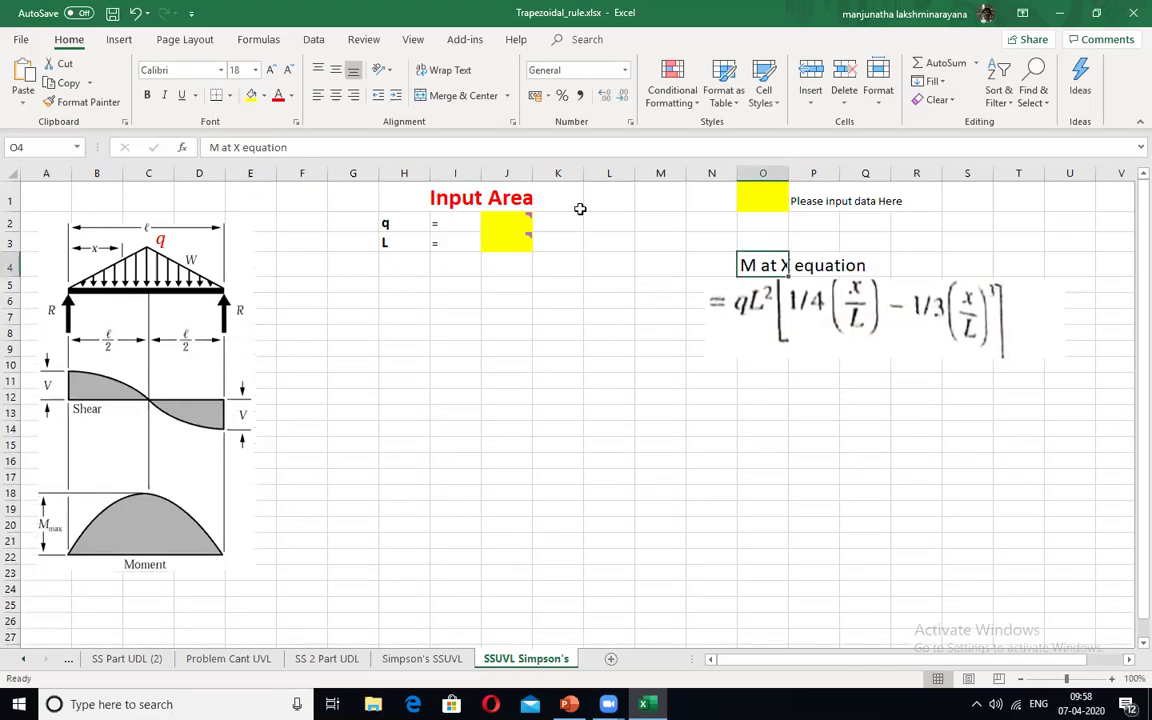
pyautogui.click(277, 95)
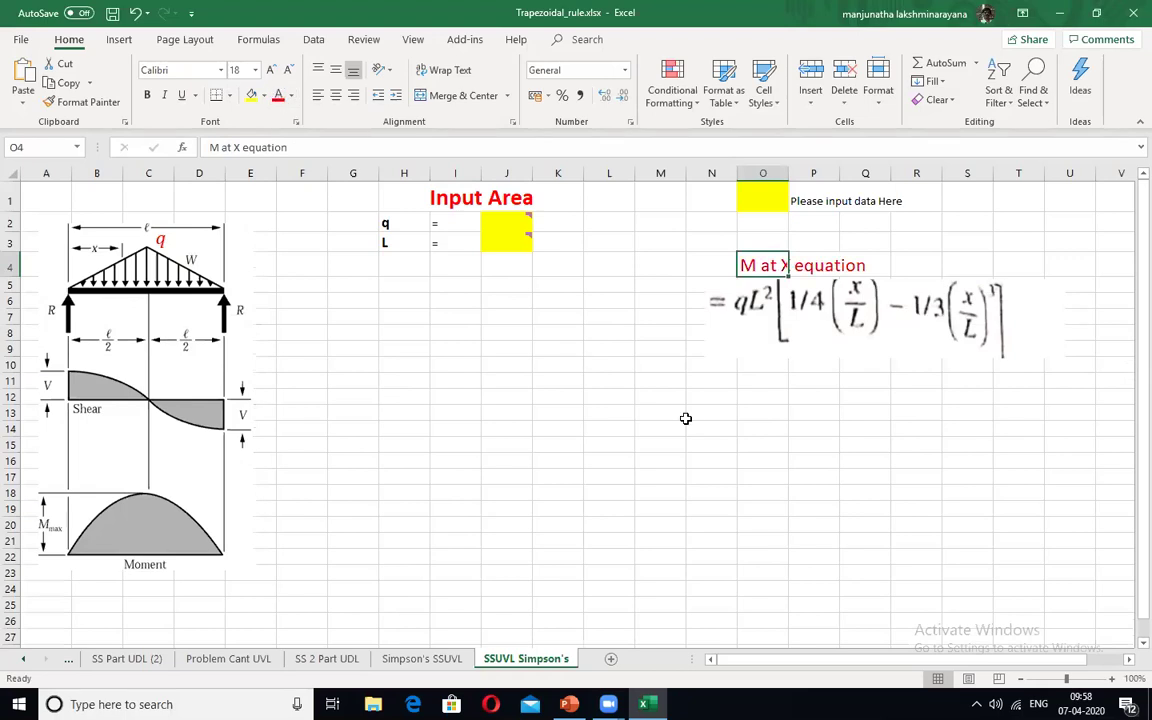
pyautogui.click(686, 418)
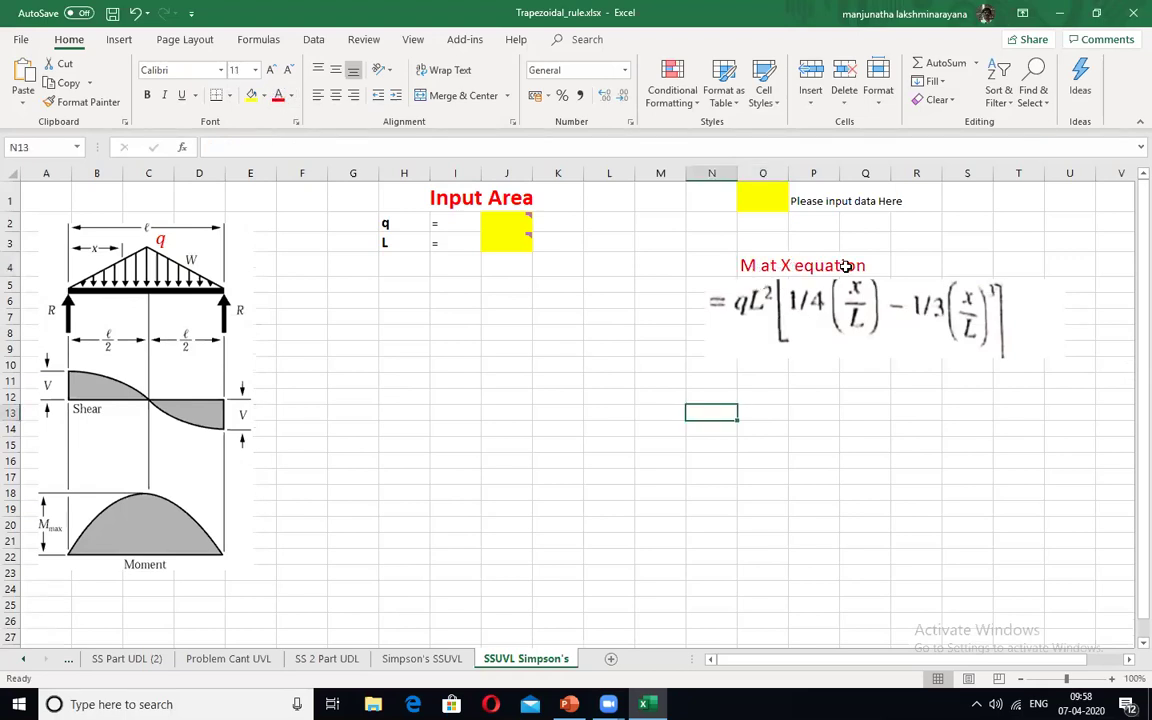
# Step: Reposition the formula picture just below the "M at X equation" label, spanning about columns O to V in rows 5 to 10
pyautogui.click(715, 300)
pyautogui.moveTo(770, 328); pyautogui.dragTo(743, 287)
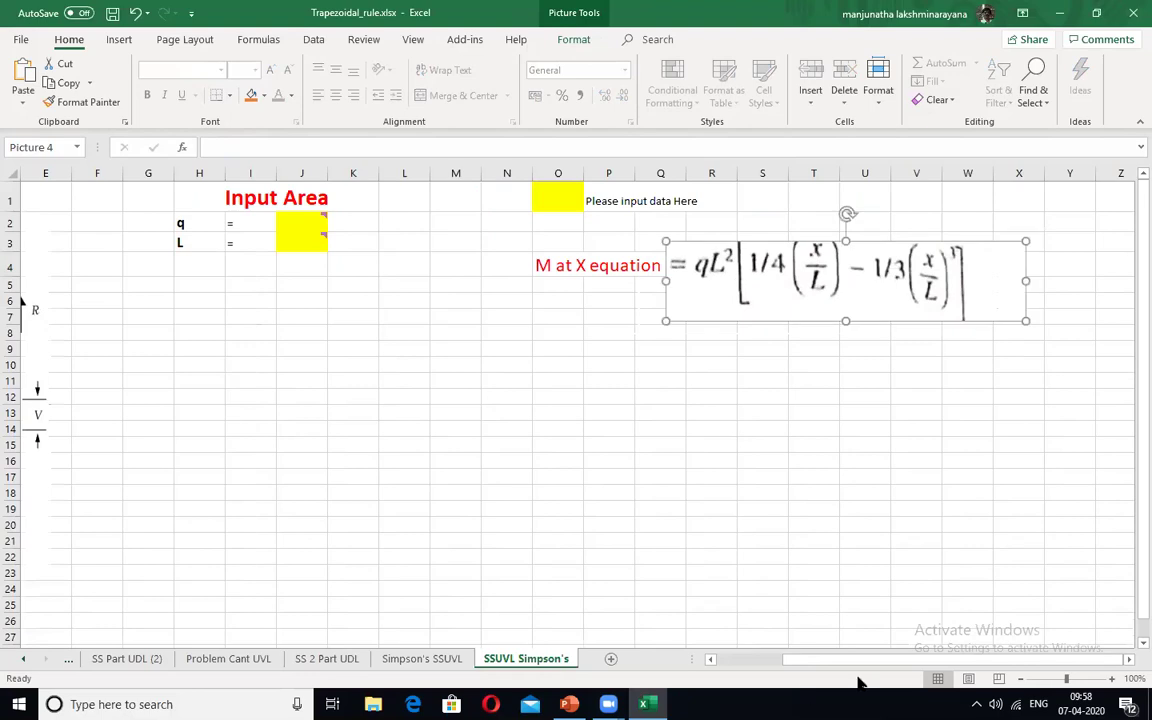
pyautogui.click(740, 659)
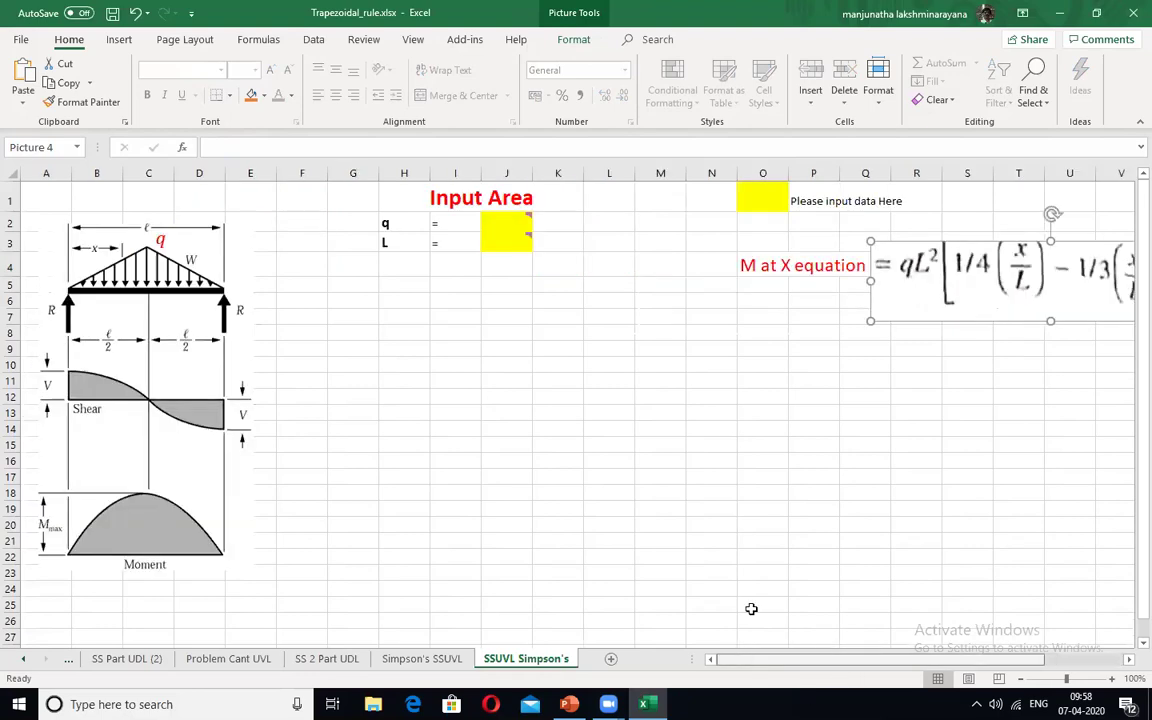
pyautogui.moveTo(920, 298); pyautogui.dragTo(816, 363)
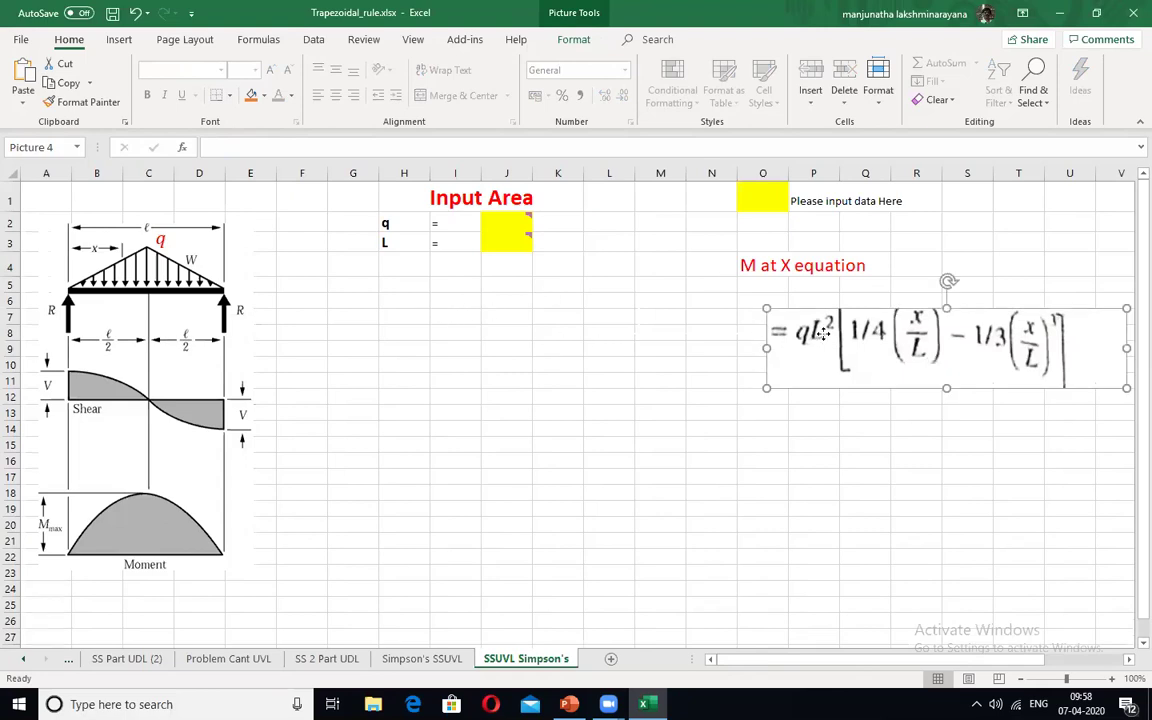
pyautogui.press('Up')
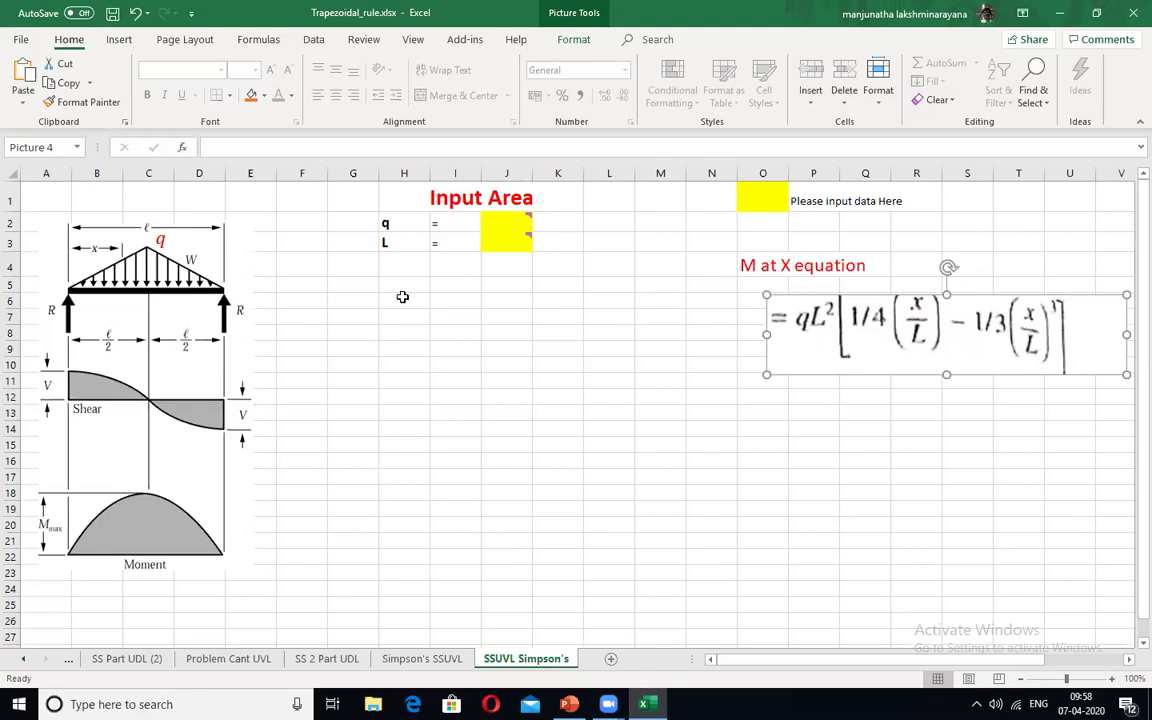
# Step: Enter the table headings "X in m" in H8 and "BM at X" in I8
pyautogui.click(404, 333)
pyautogui.write('x')
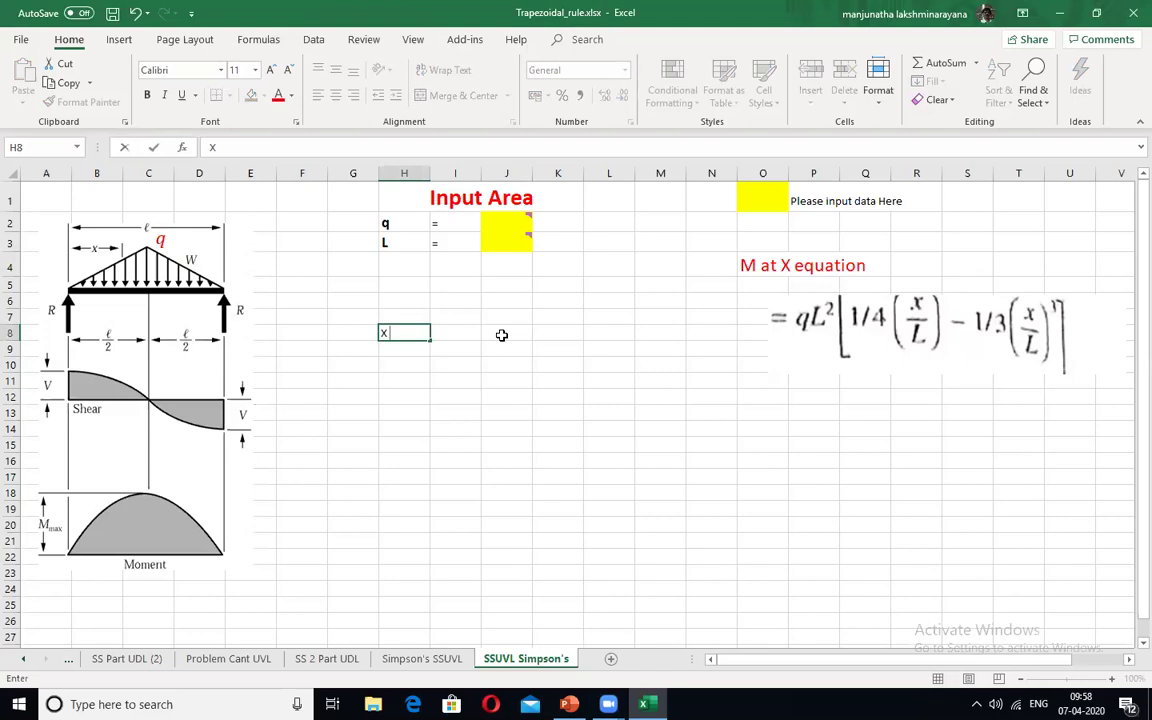
pyautogui.write(' in m')
pyautogui.click(468, 334)
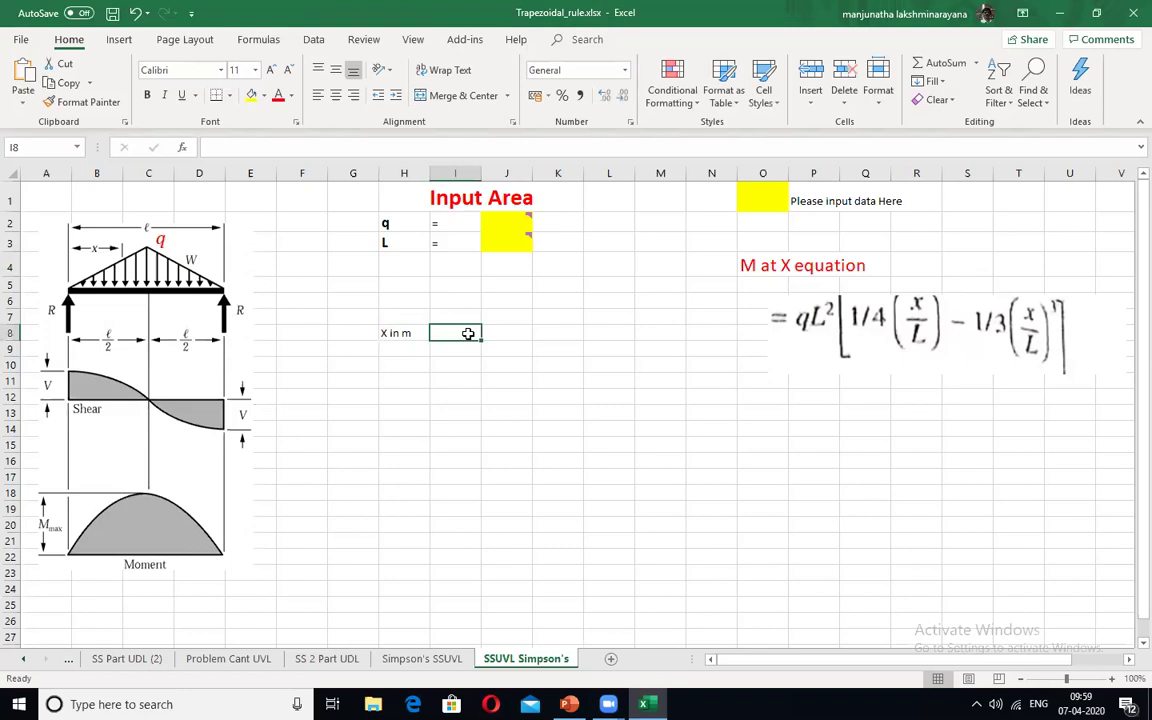
pyautogui.write('BM a')
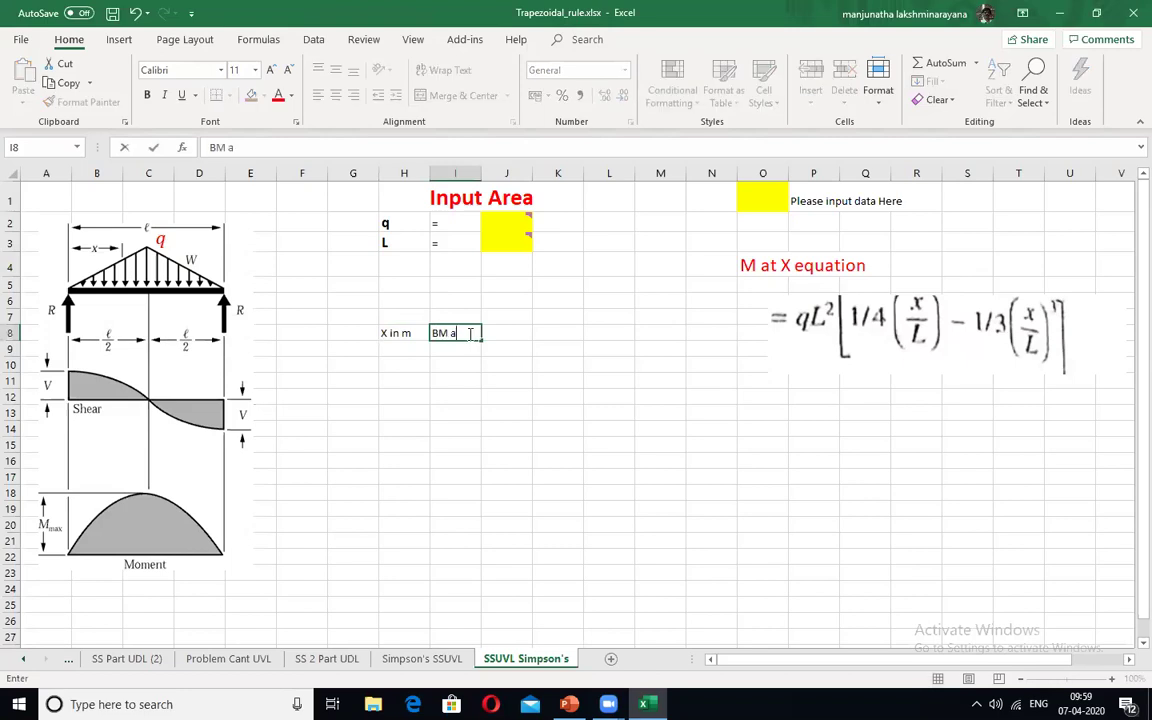
pyautogui.write('t X')
pyautogui.press('Return')
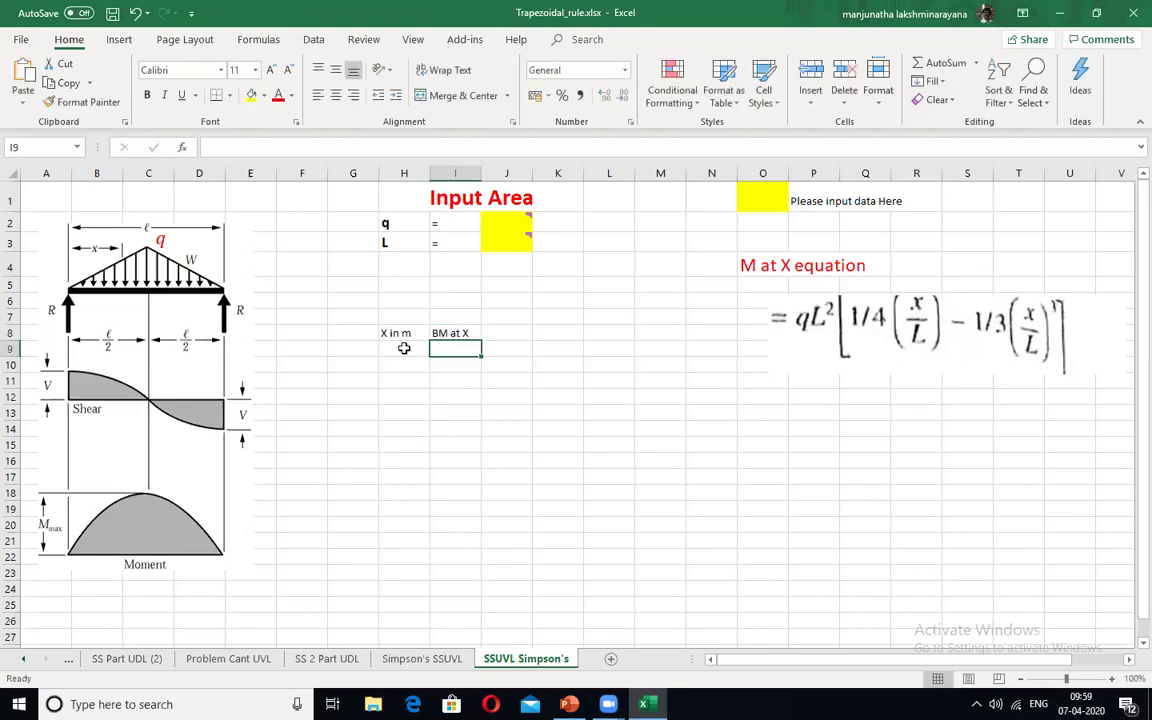
# Step: Fill H9:H21 under "X in m" with the series 0 to 12 in increments of 1
pyautogui.click(404, 349)
pyautogui.write('0')
pyautogui.press('Return')
pyautogui.write('1')
pyautogui.press('Return')
pyautogui.moveTo(404, 349); pyautogui.dragTo(437, 541)
pyautogui.click(455, 445)
pyautogui.hotkey('ctrl', 'z')
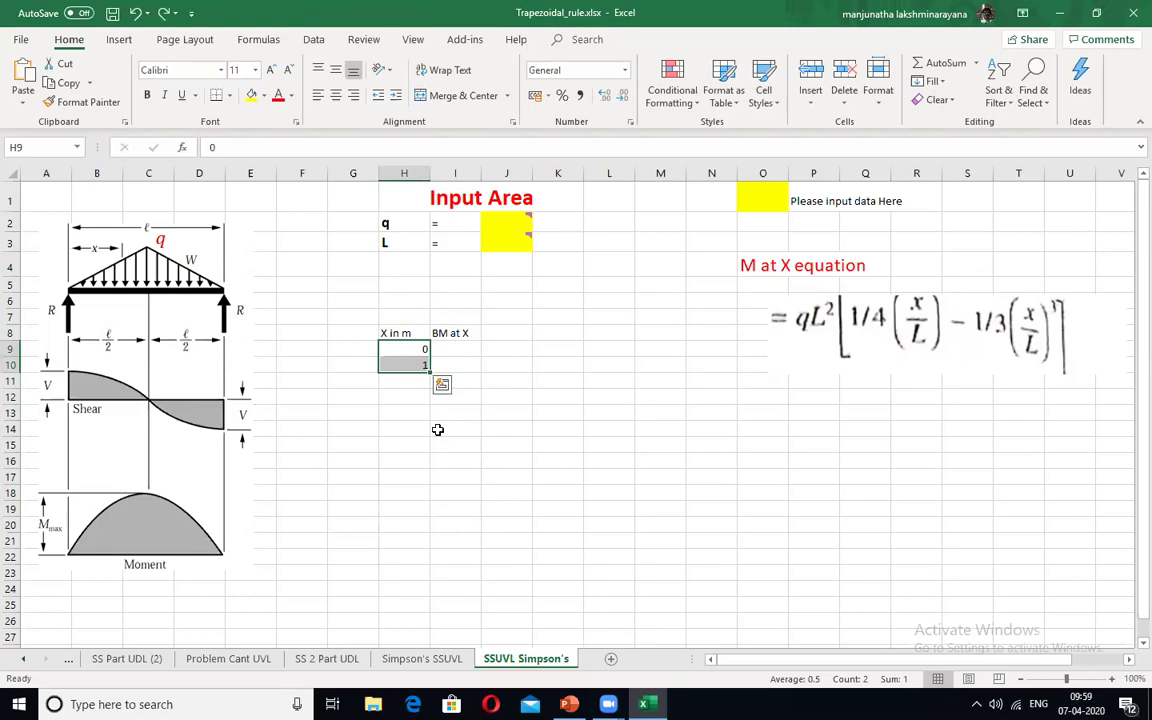
pyautogui.moveTo(430, 369); pyautogui.dragTo(432, 525)
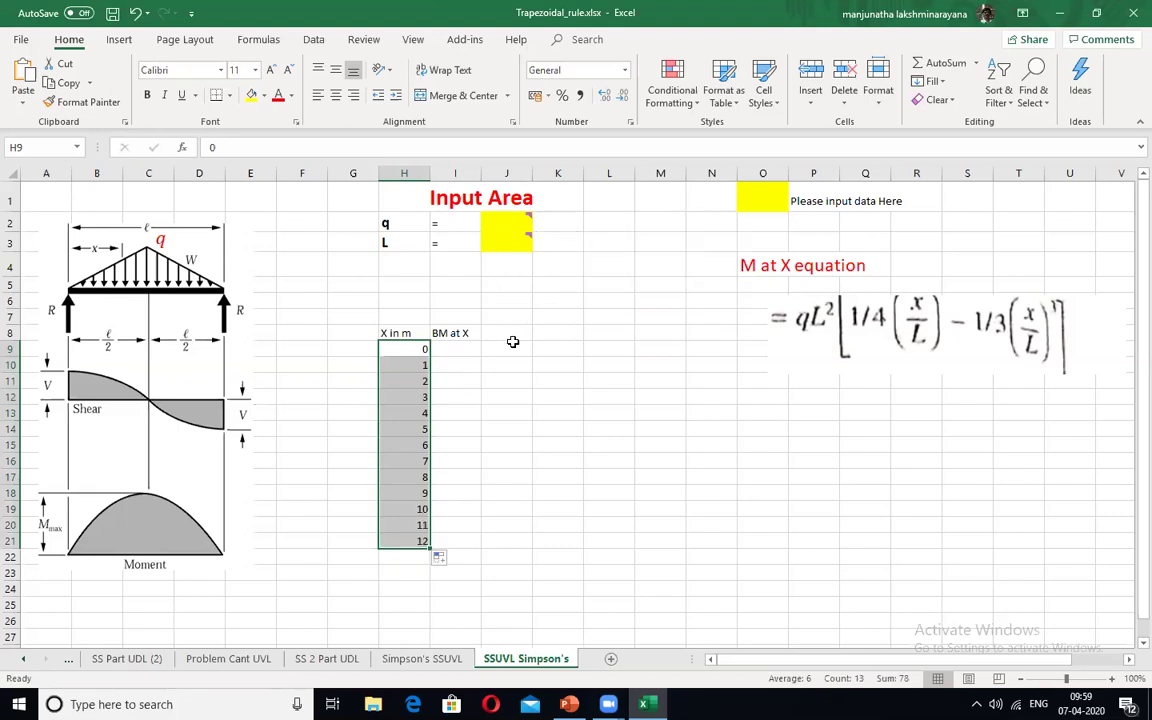
# Step: Enter 60 for q in J2 and 12 for L in J3
pyautogui.click(518, 224)
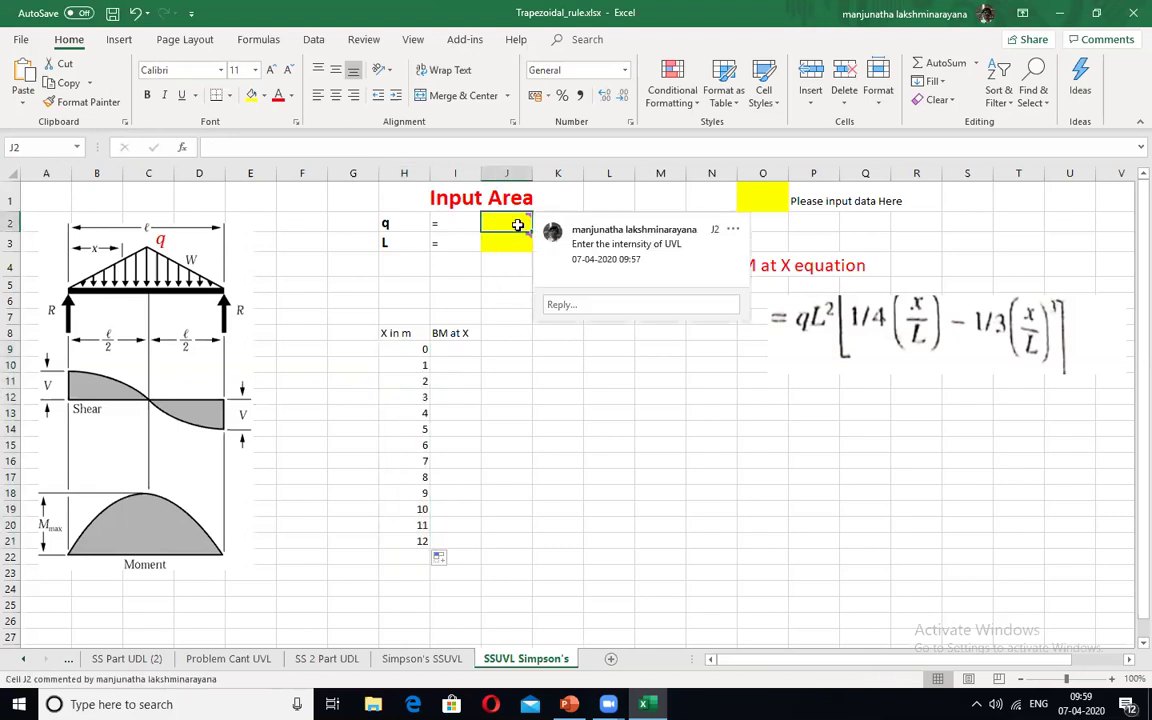
pyautogui.write('60')
pyautogui.press('Return')
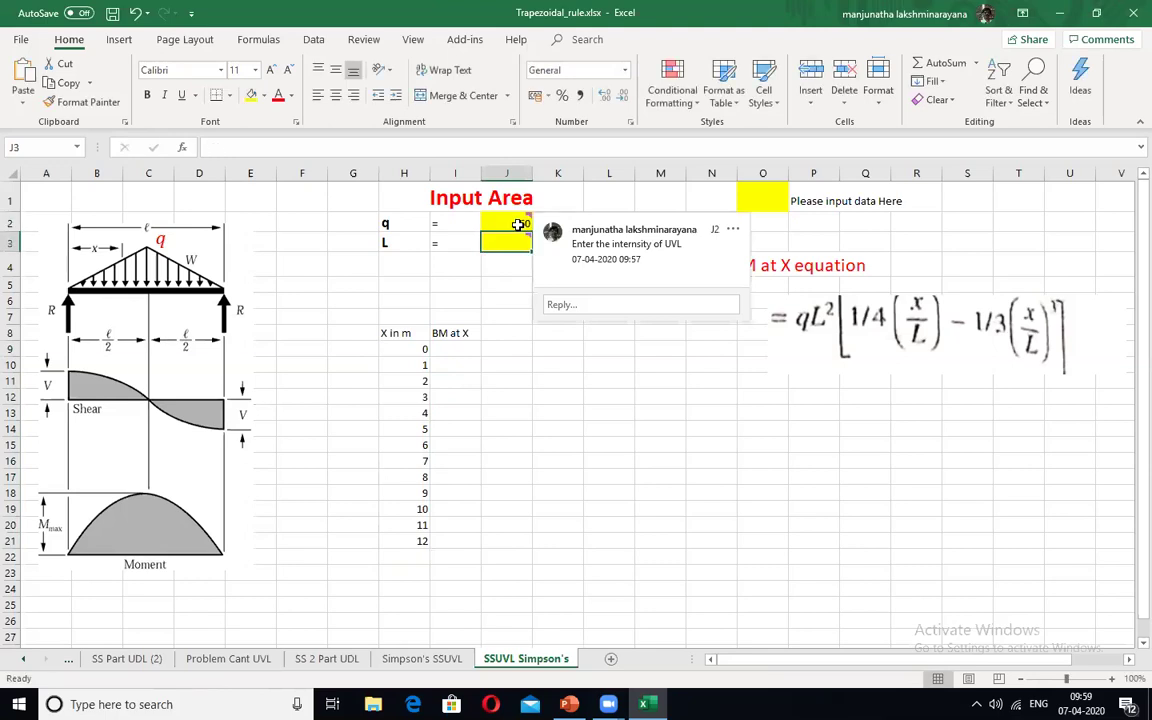
pyautogui.write('12')
pyautogui.press('Return')
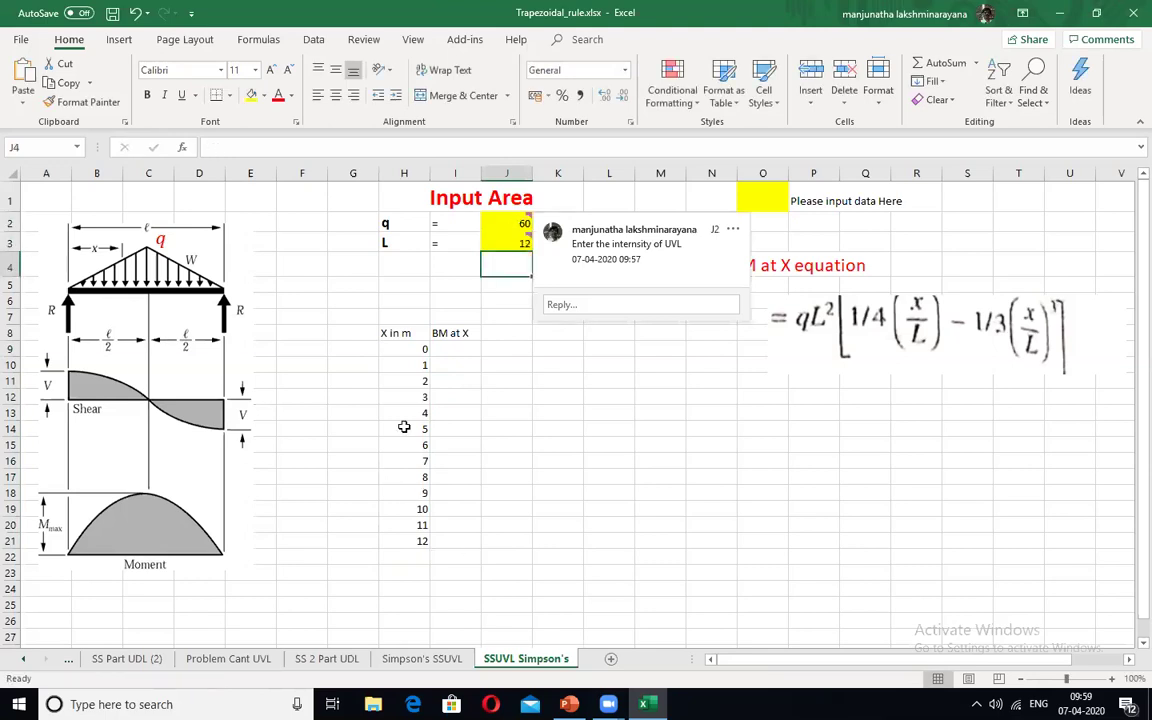
# Step: Begin the bending moment formula in I9 with the load factor and first bracket term, =J2*J3*J3*(.25(H9/J3
pyautogui.click(471, 348)
pyautogui.write('=')
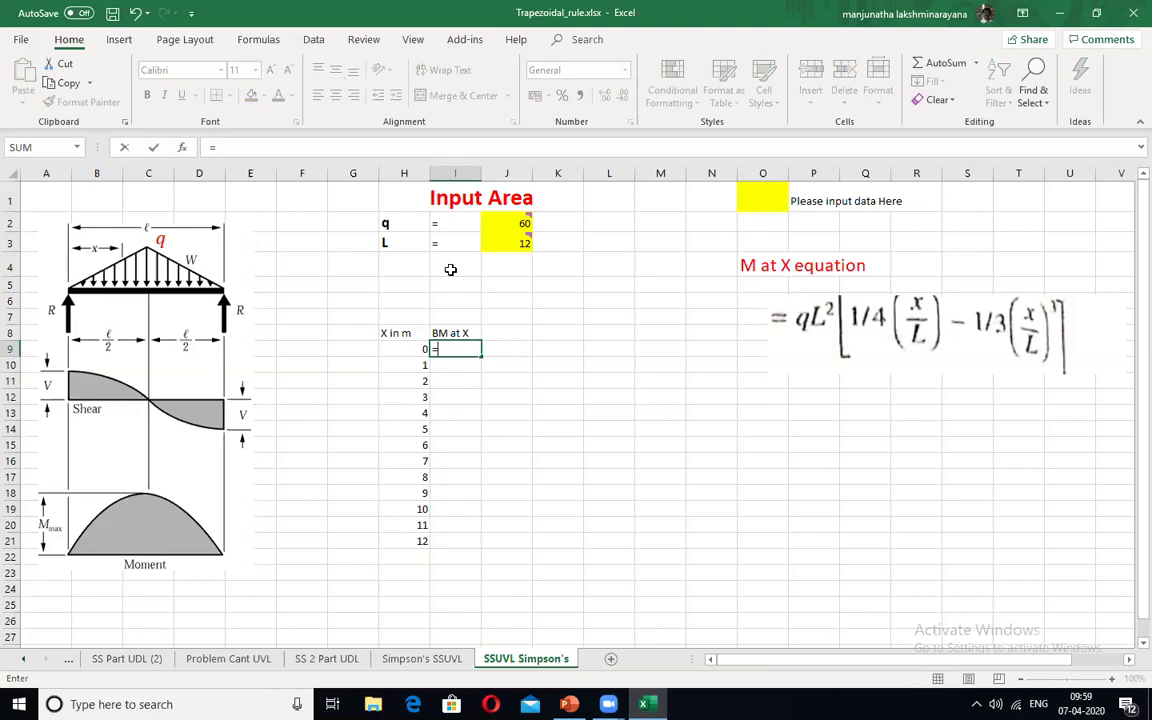
pyautogui.click(514, 223)
pyautogui.write('*')
pyautogui.click(521, 245)
pyautogui.write('*')
pyautogui.click(521, 245)
pyautogui.write('*')
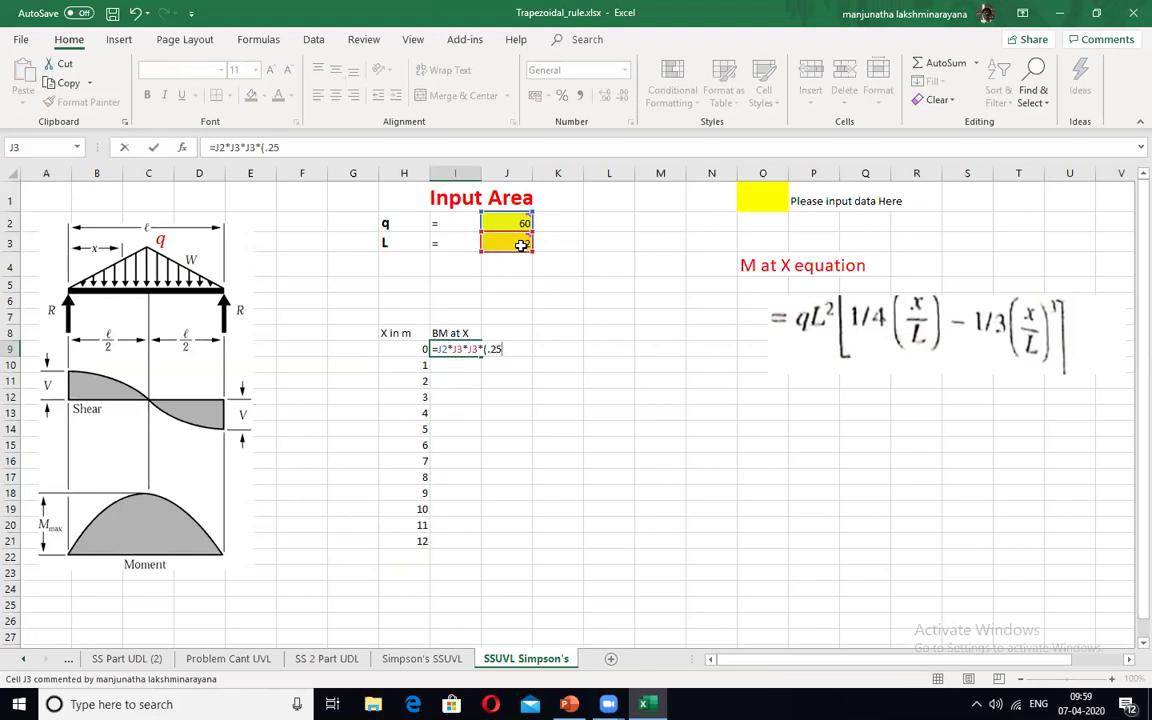
pyautogui.write('(.25(')
pyautogui.click(521, 245)
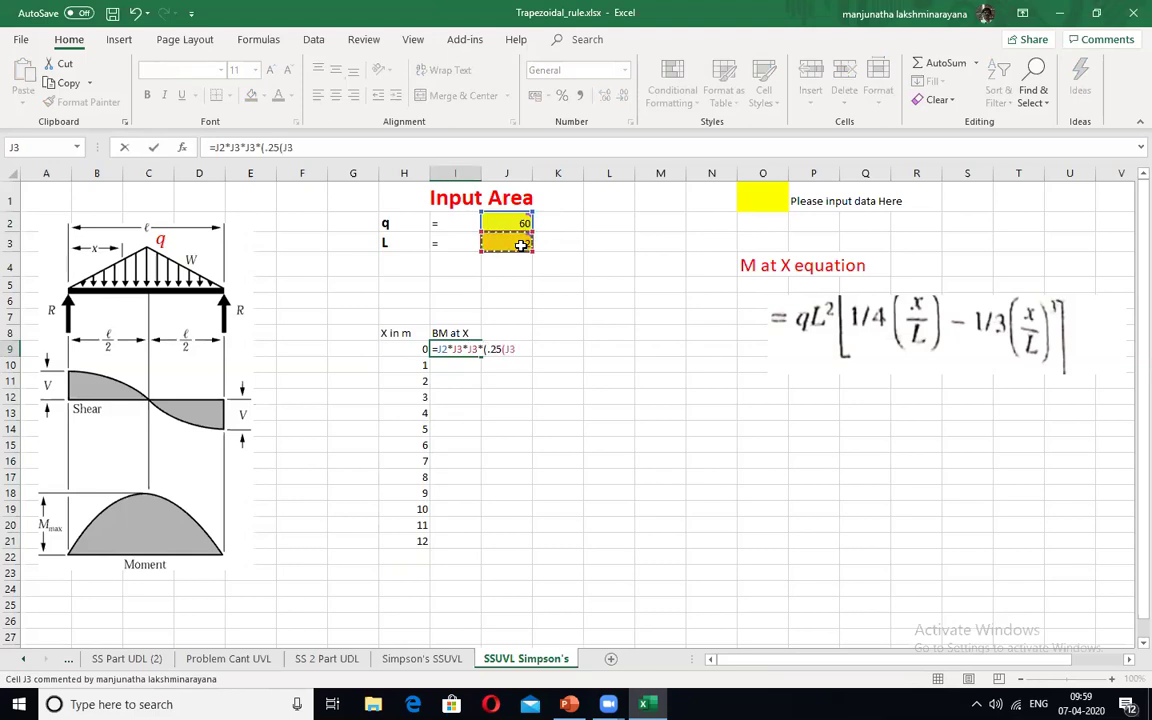
pyautogui.write('/')
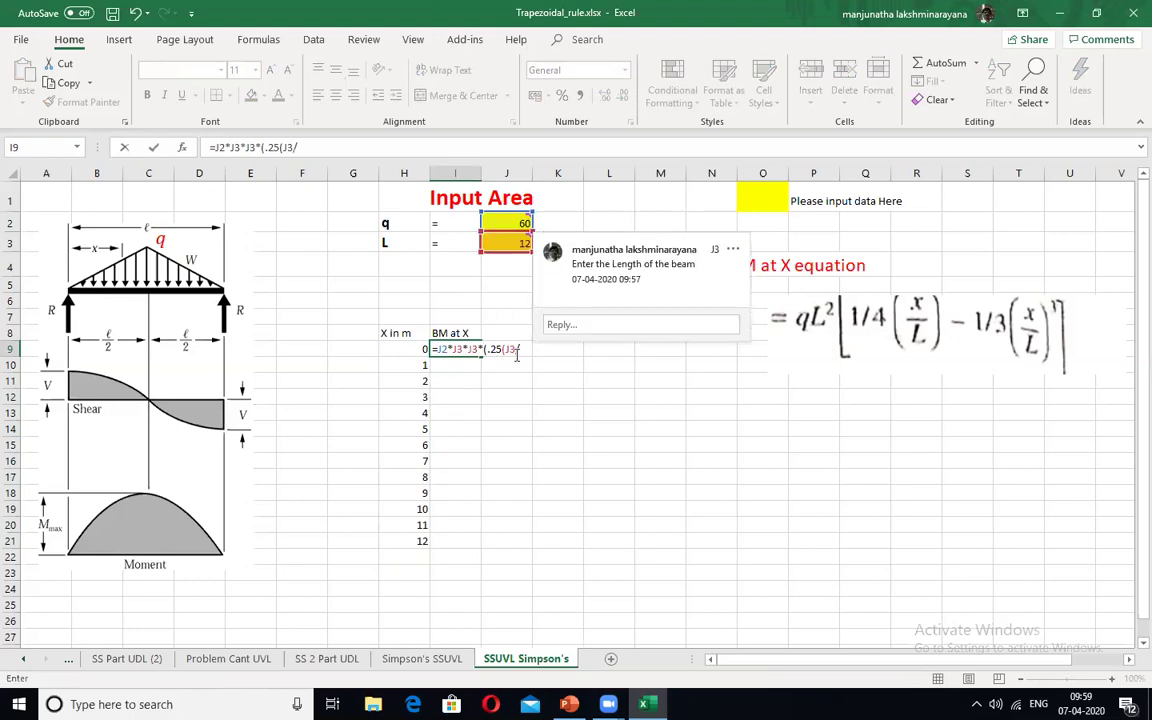
pyautogui.moveTo(507, 350); pyautogui.dragTo(516, 352)
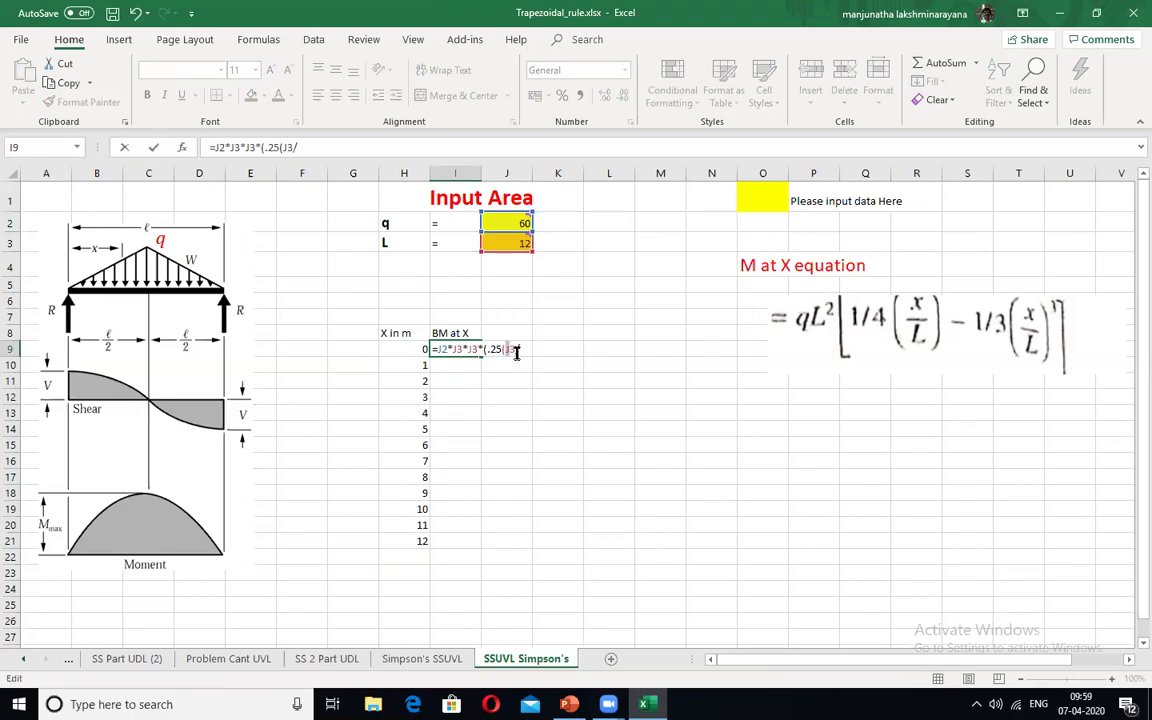
pyautogui.click(415, 350)
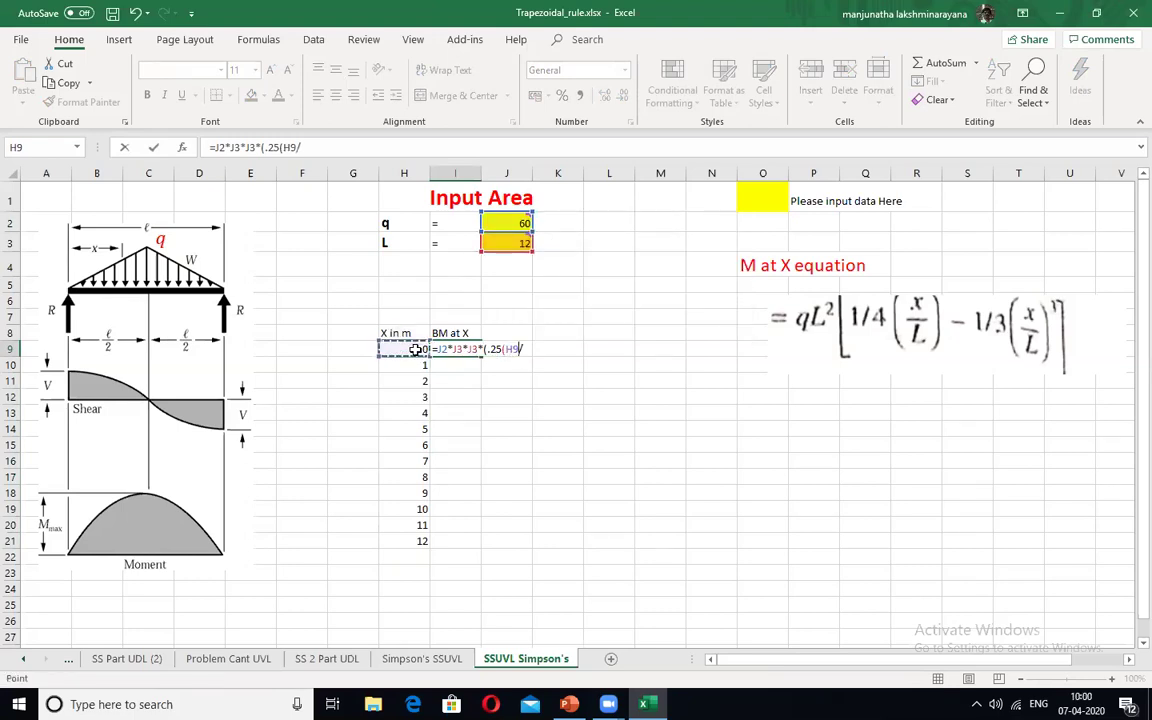
pyautogui.click(522, 350)
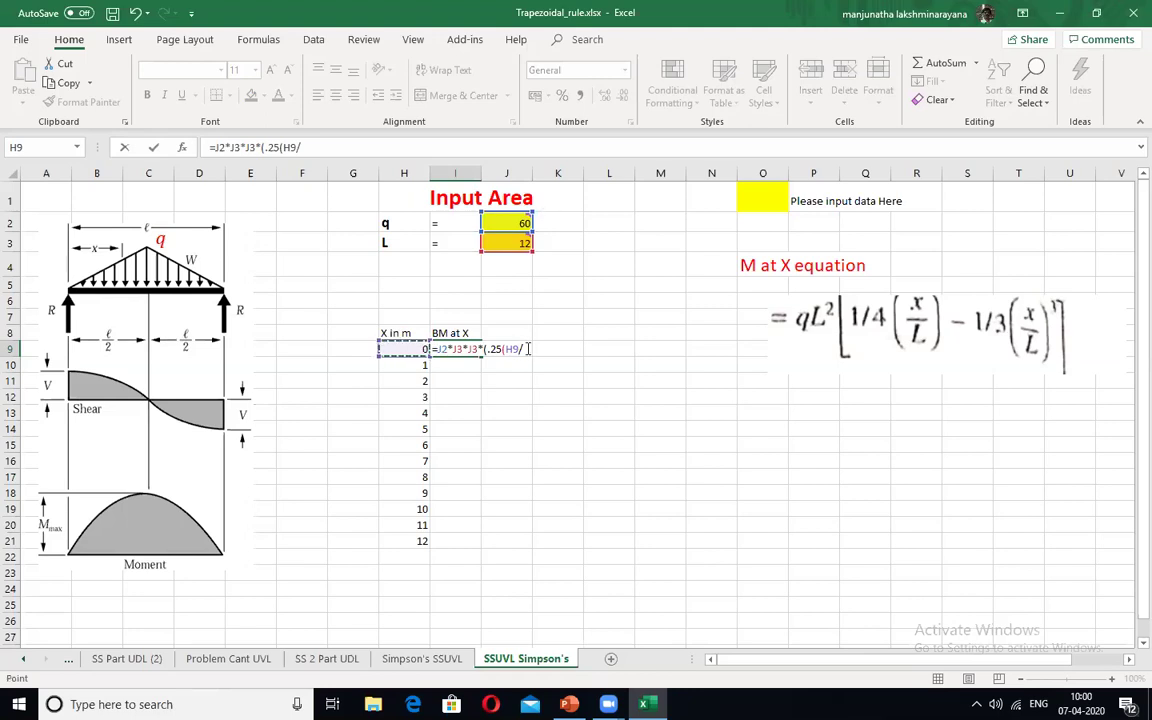
pyautogui.click(527, 243)
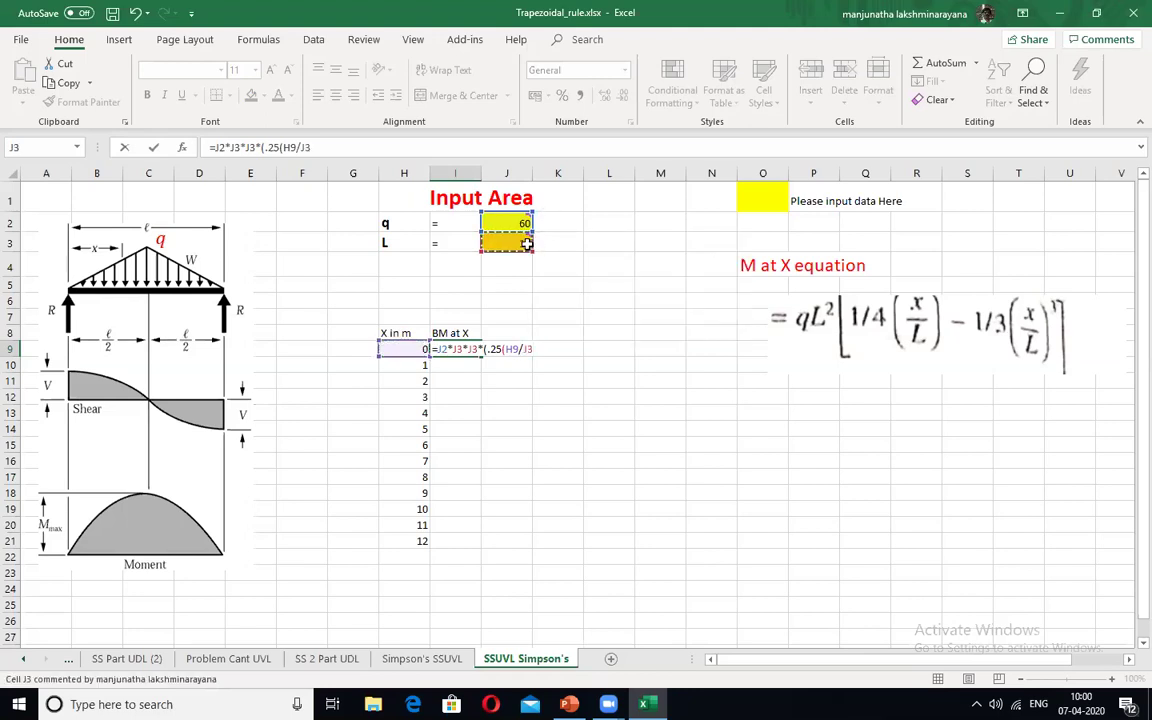
# Step: Complete the I9 formula with )-(1/3)*(H9/J3)^3), accept the proposed correction adding the multiplication after .25, and check its cell references
pyautogui.write(')-(1/3)*(')
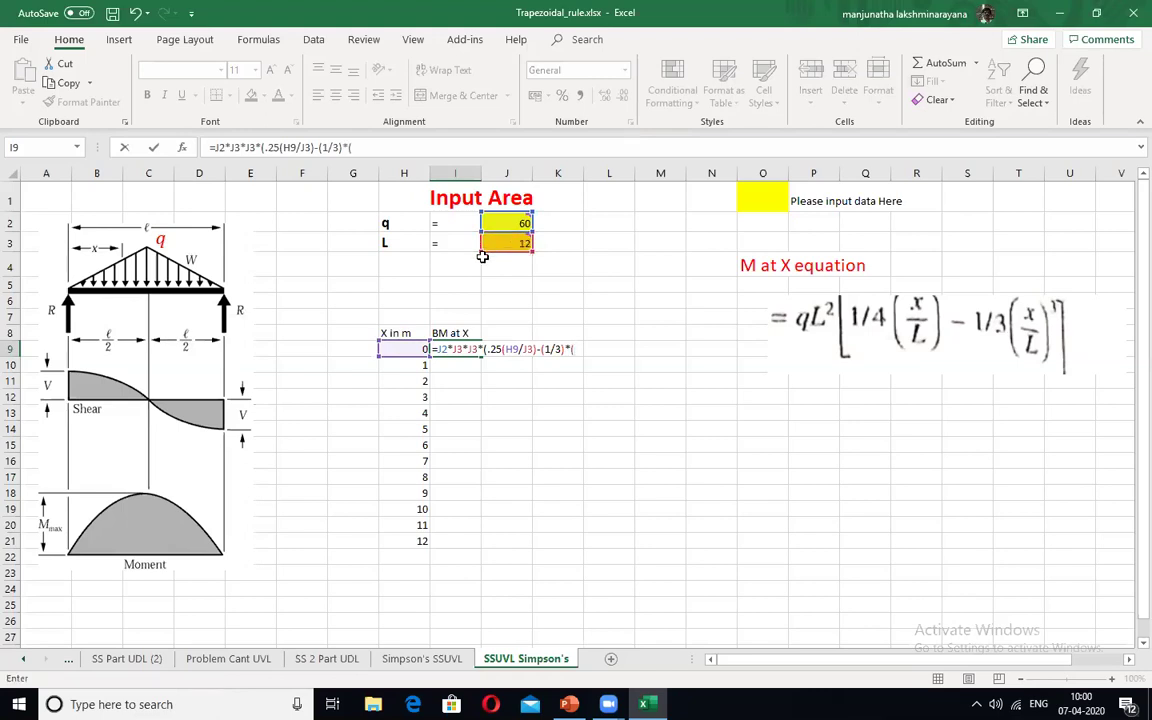
pyautogui.click(409, 349)
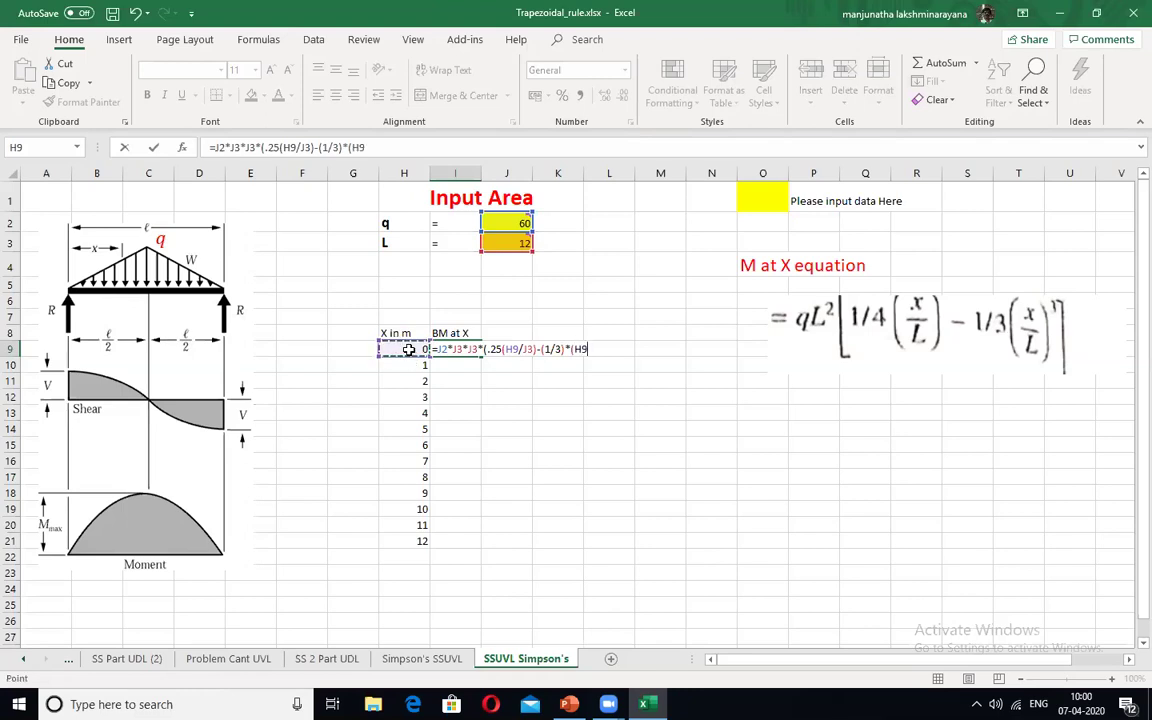
pyautogui.write('*')
pyautogui.click(516, 245)
pyautogui.write(')^3')
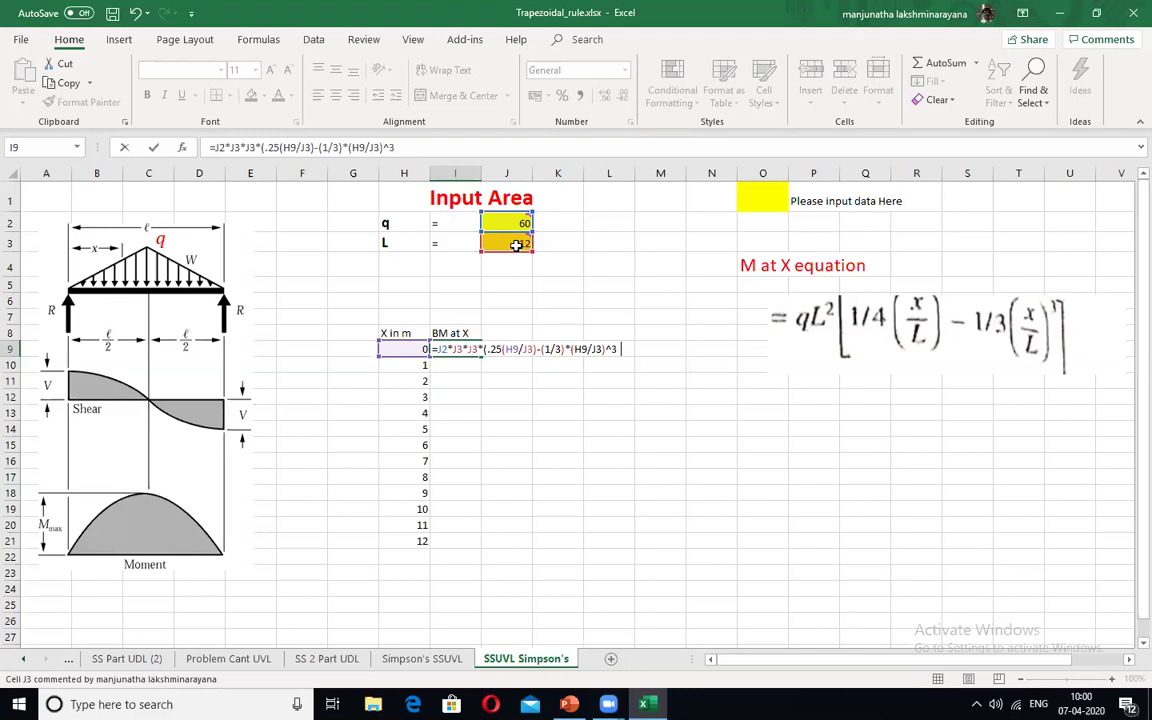
pyautogui.press('Return')
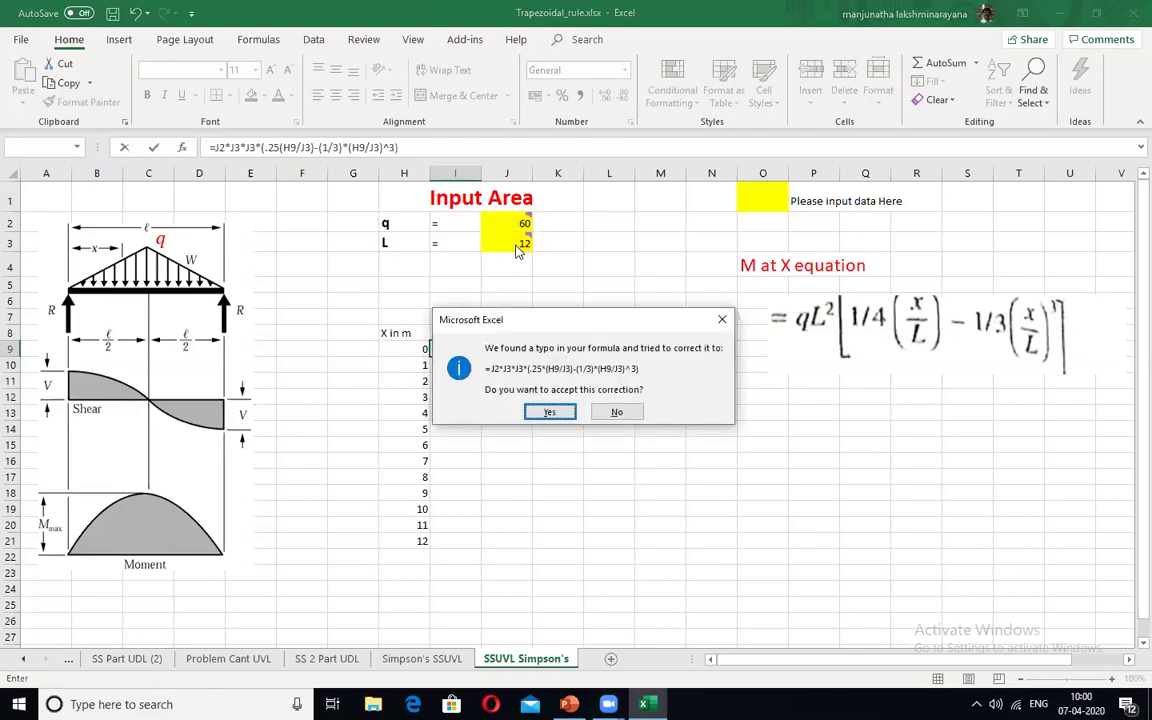
pyautogui.press('Return')
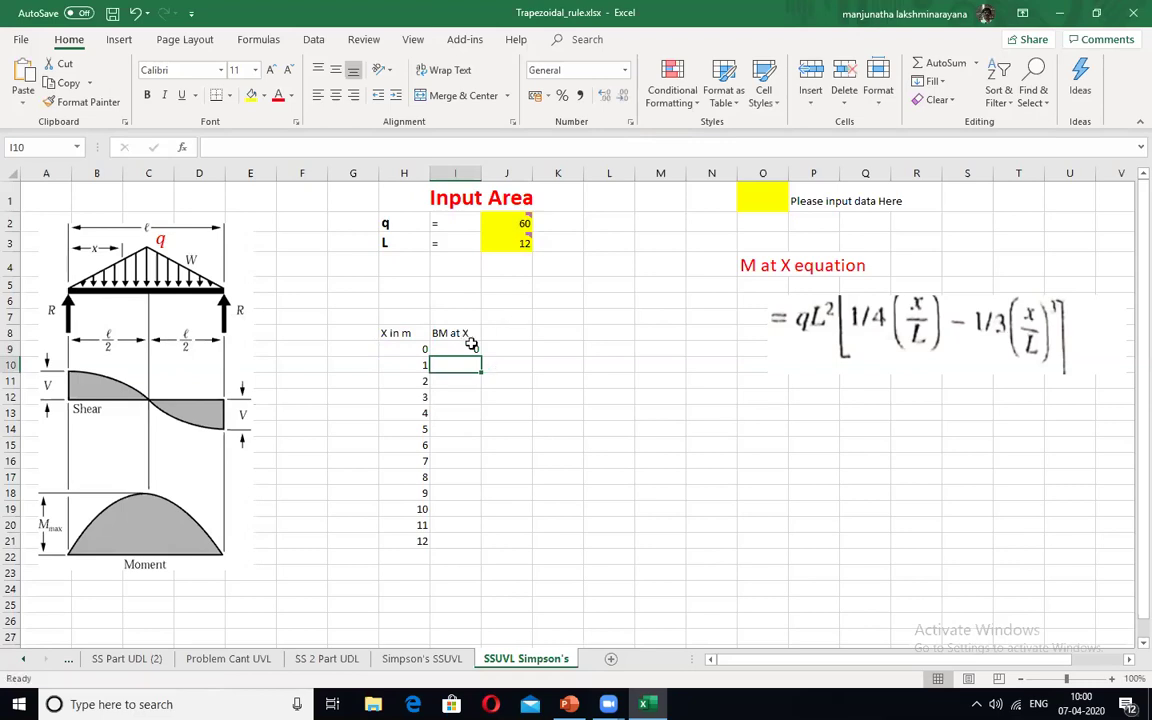
pyautogui.press('Up')
pyautogui.press('F2')
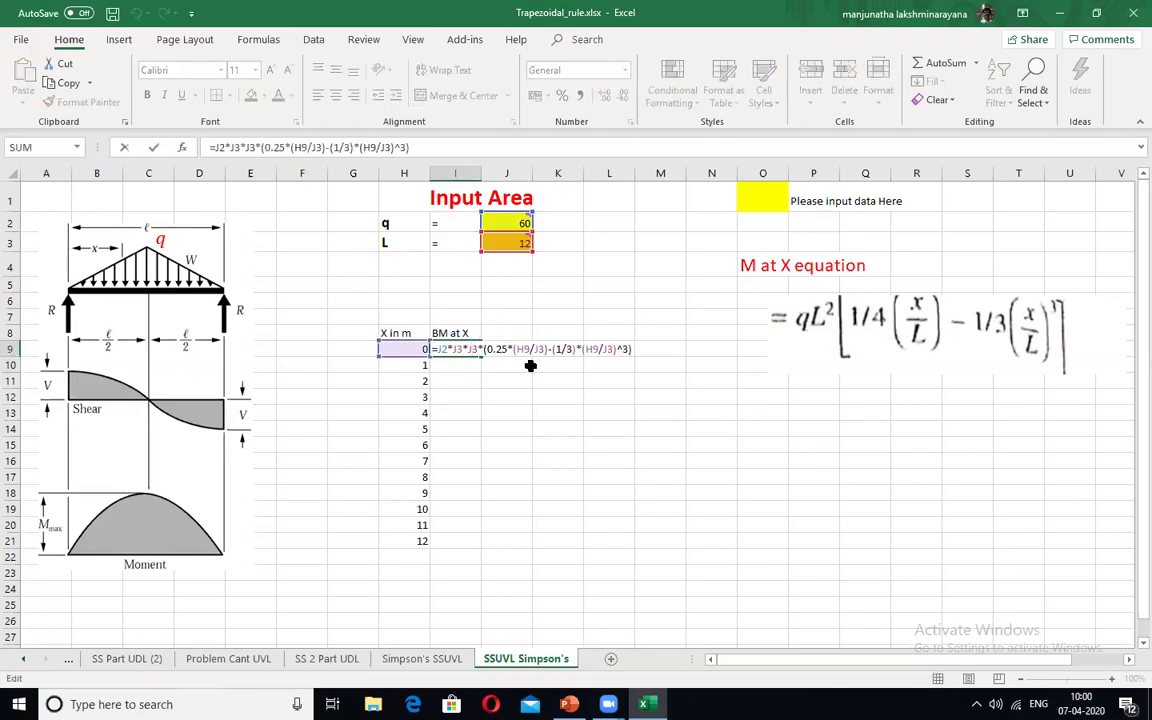
pyautogui.press('Escape')
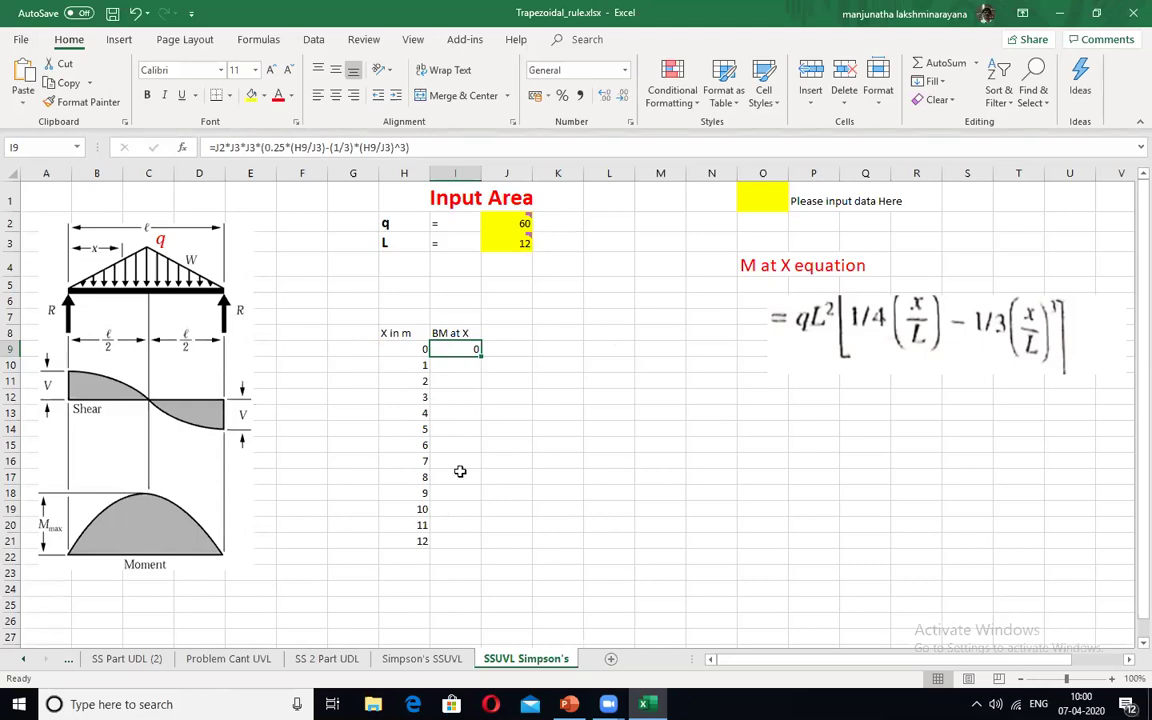
# Step: Fill the bending moment formula from I9 down to I21 and review the formula in I9
pyautogui.moveTo(481, 356); pyautogui.dragTo(487, 548)
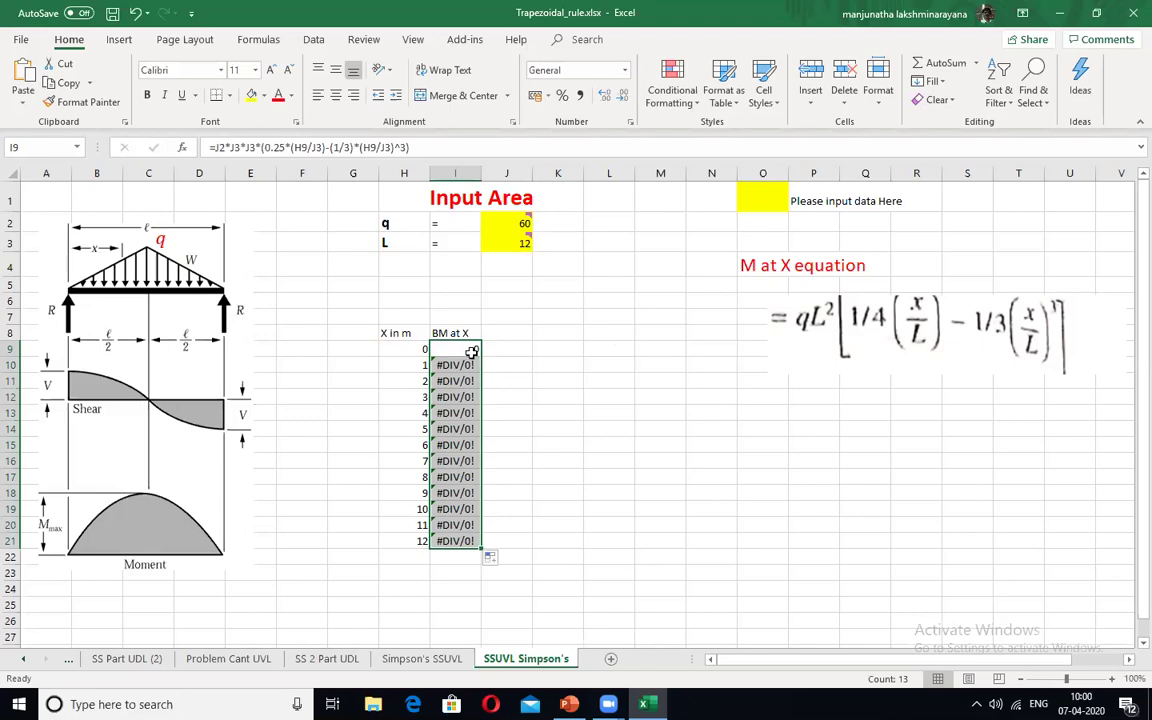
pyautogui.hotkey('ctrl', 'Down')
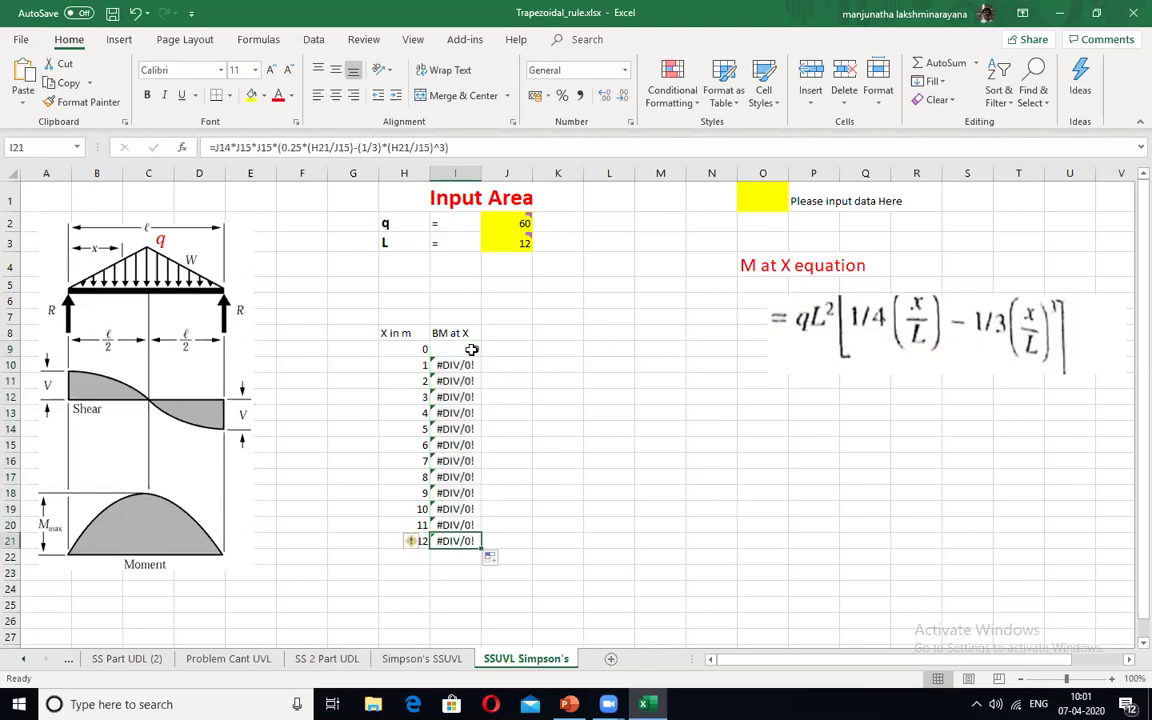
pyautogui.doubleClick(471, 349)
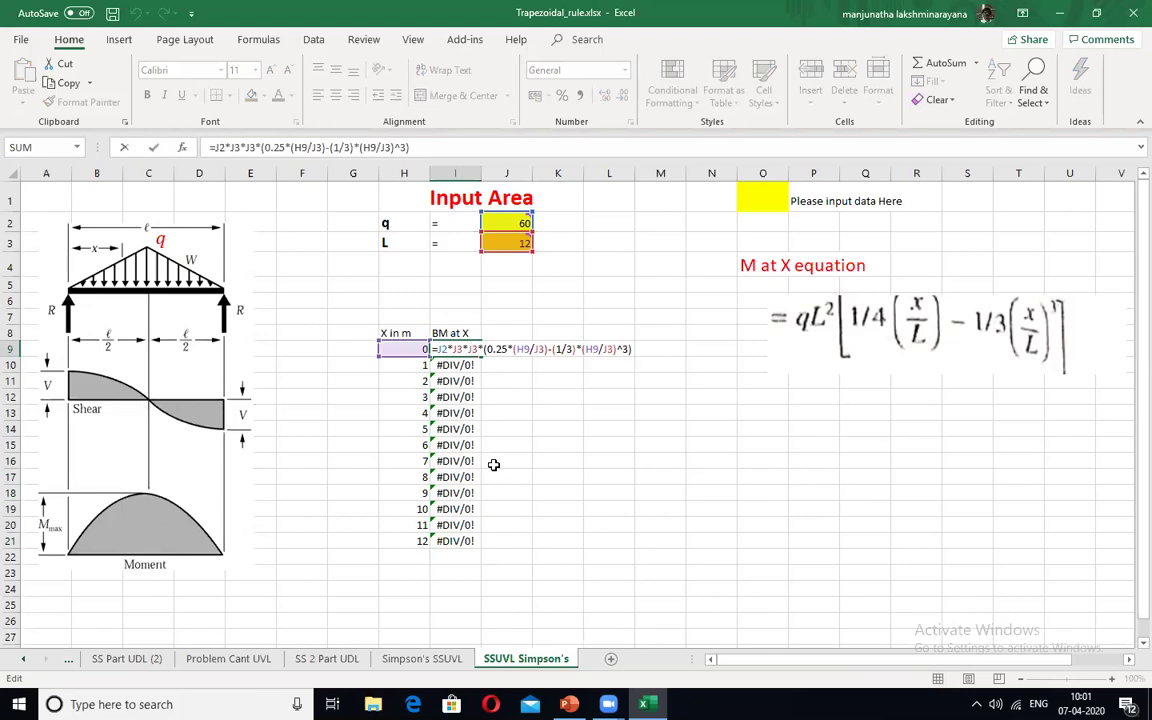
pyautogui.press('Escape')
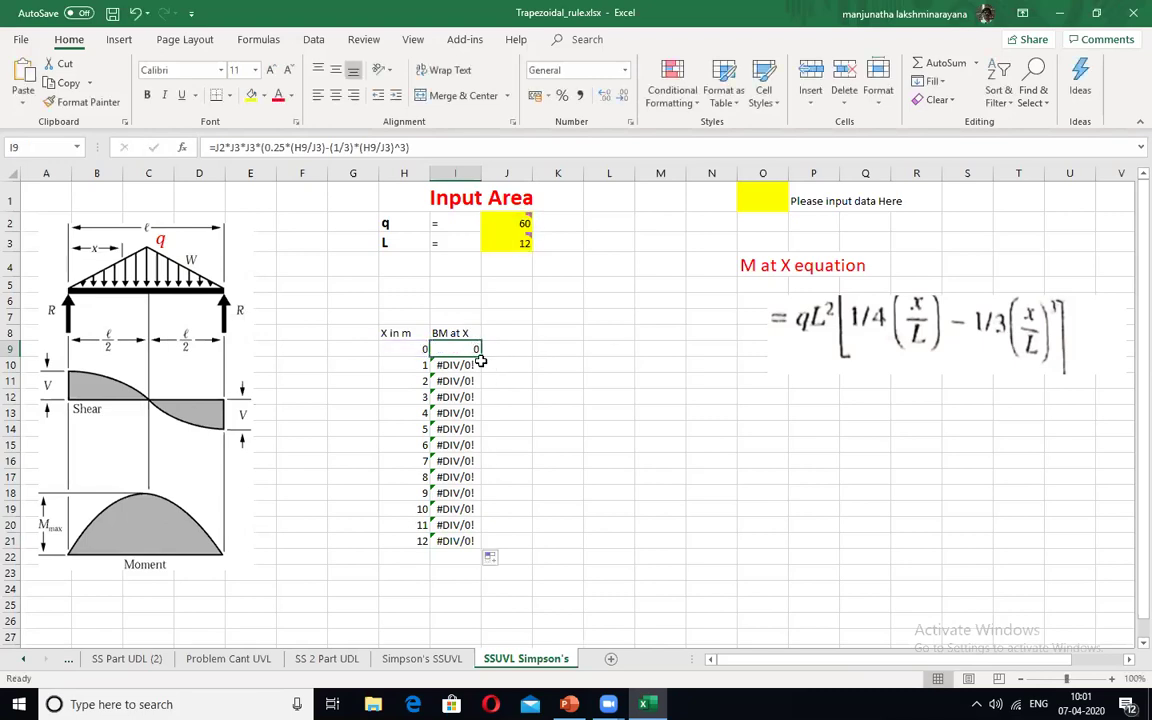
# Step: Compare the cell references for q, L and X in the I9 and I10 formulas
pyautogui.doubleClick(468, 364)
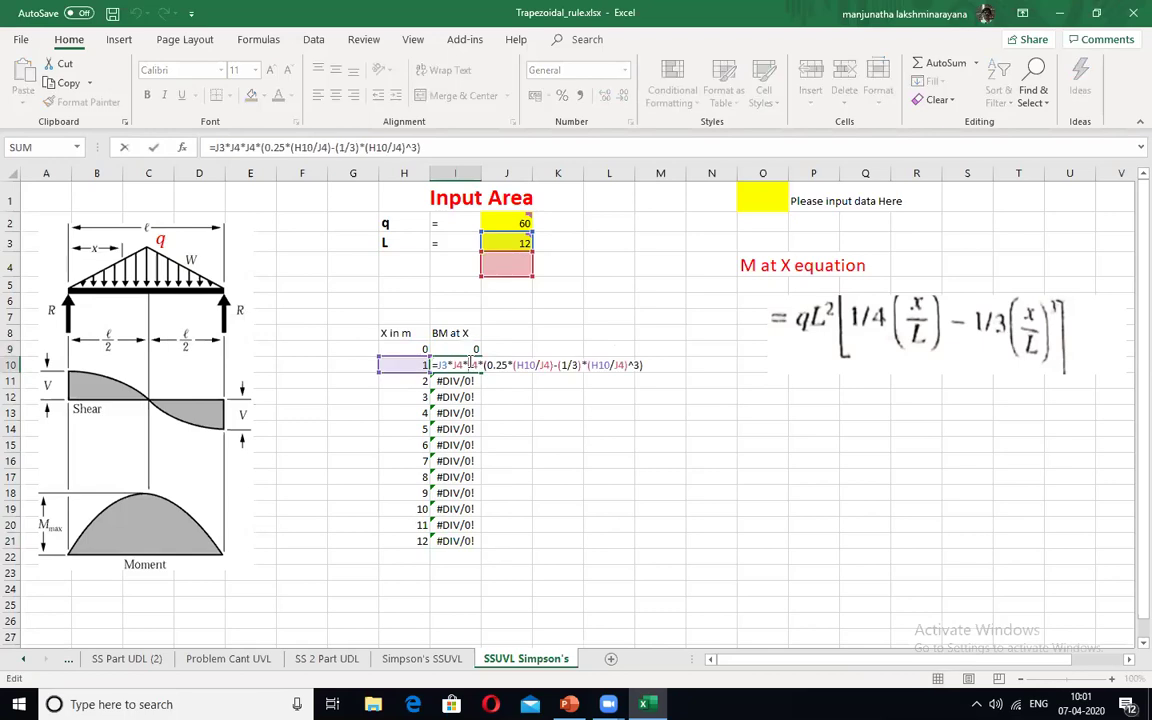
pyautogui.press('Escape')
pyautogui.doubleClick(455, 349)
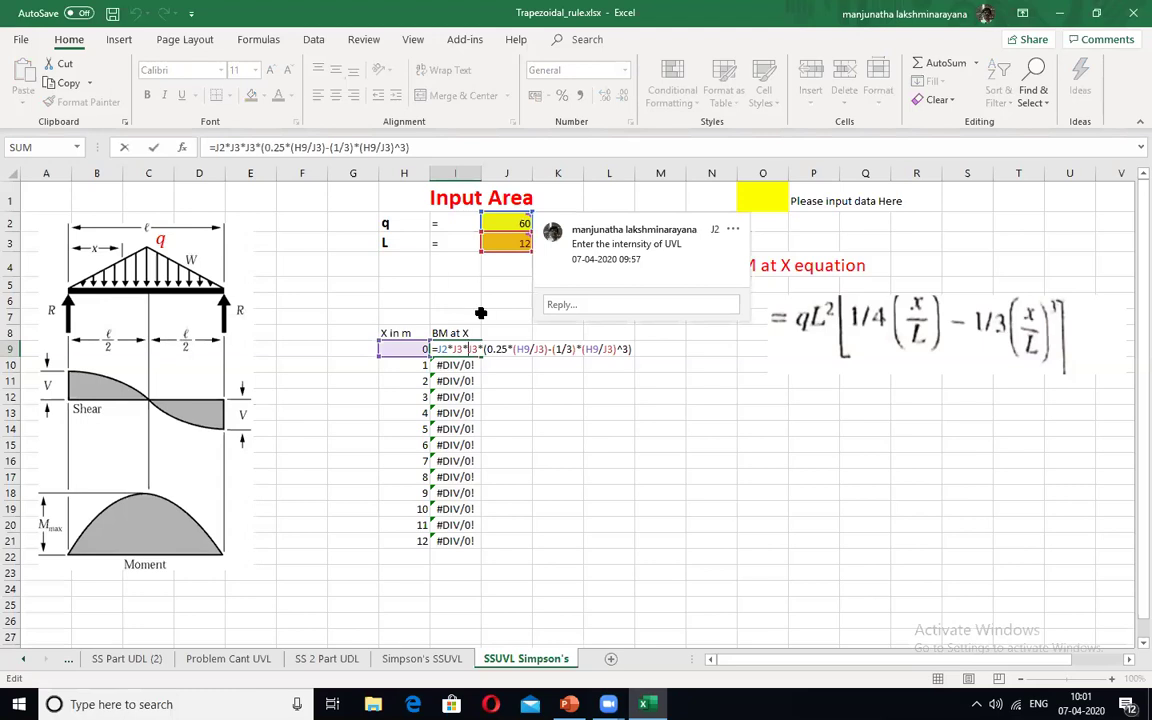
pyautogui.press('Escape')
pyautogui.hotkey('ctrl', 'Down')
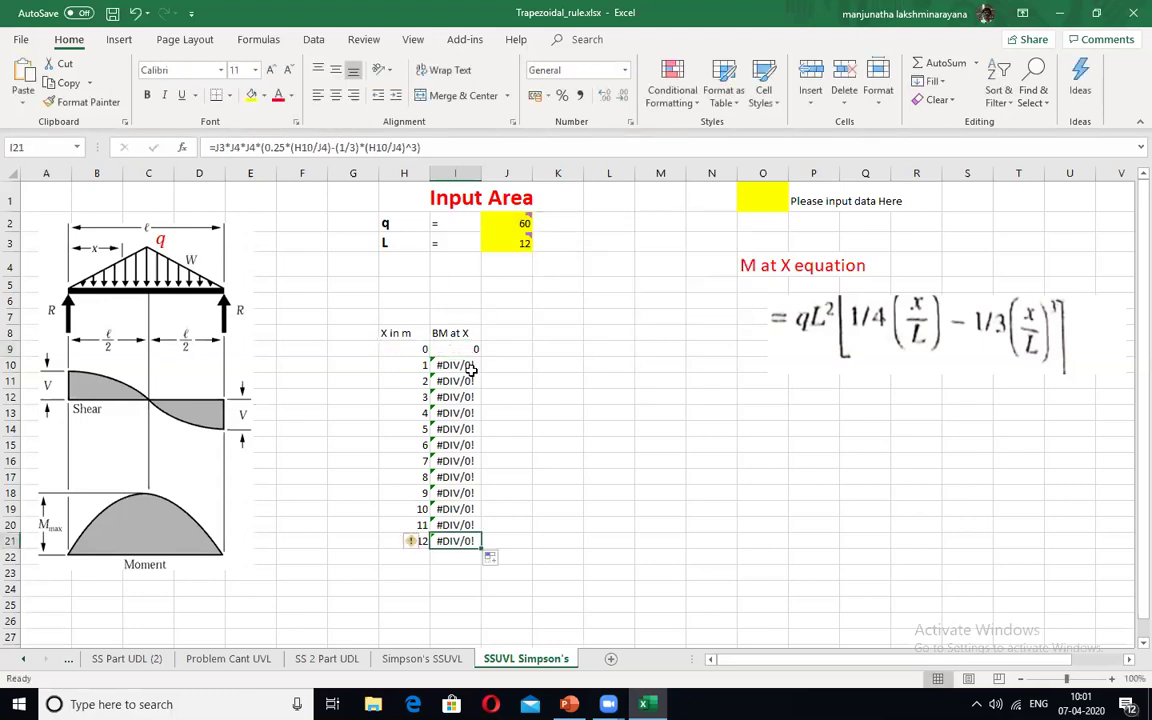
pyautogui.doubleClick(455, 365)
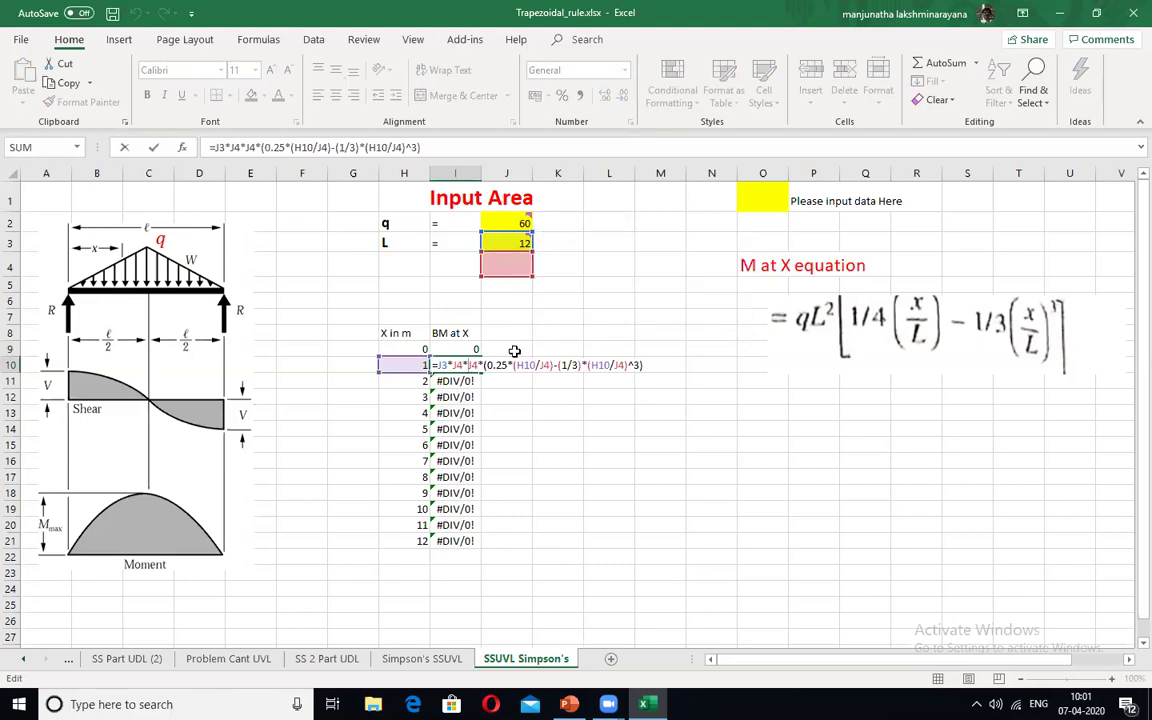
pyautogui.moveTo(503, 218)
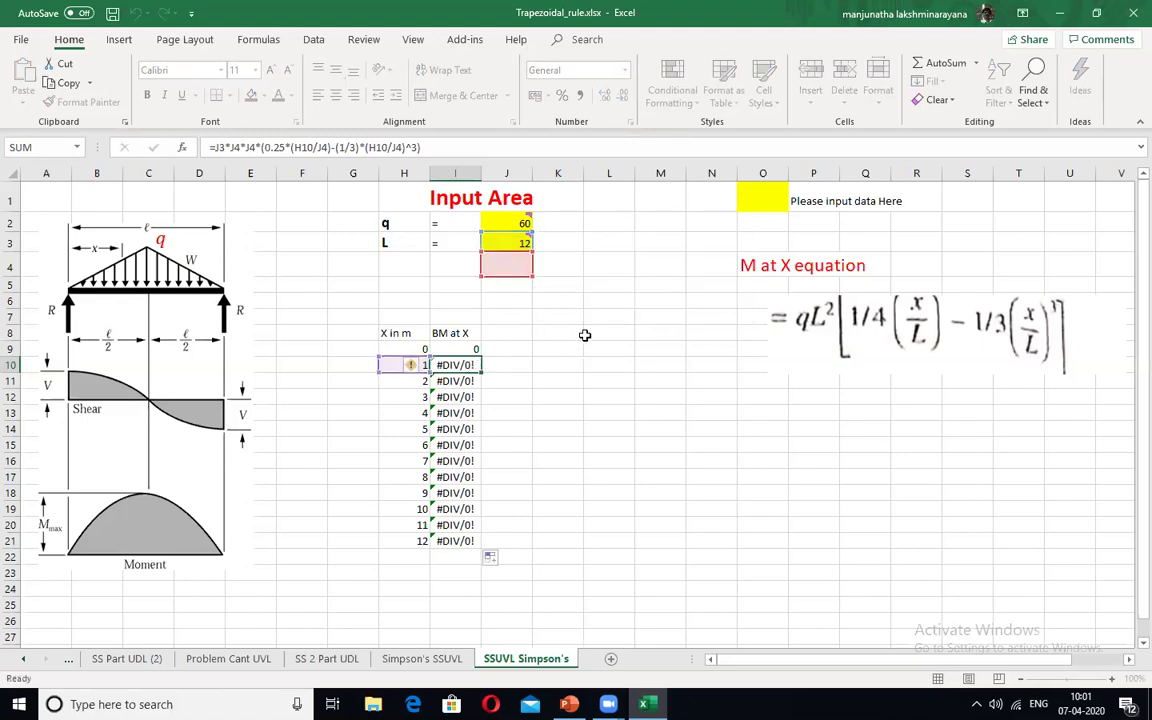
pyautogui.hotkey('ctrl', 'Return')
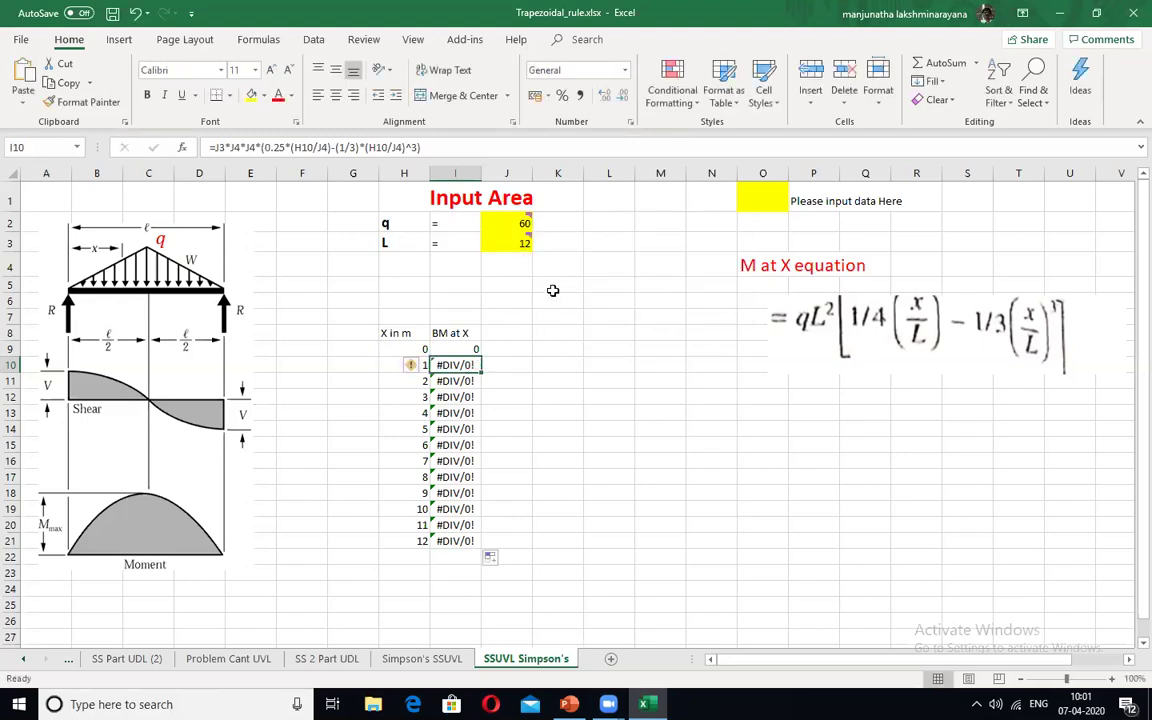
pyautogui.click(594, 314)
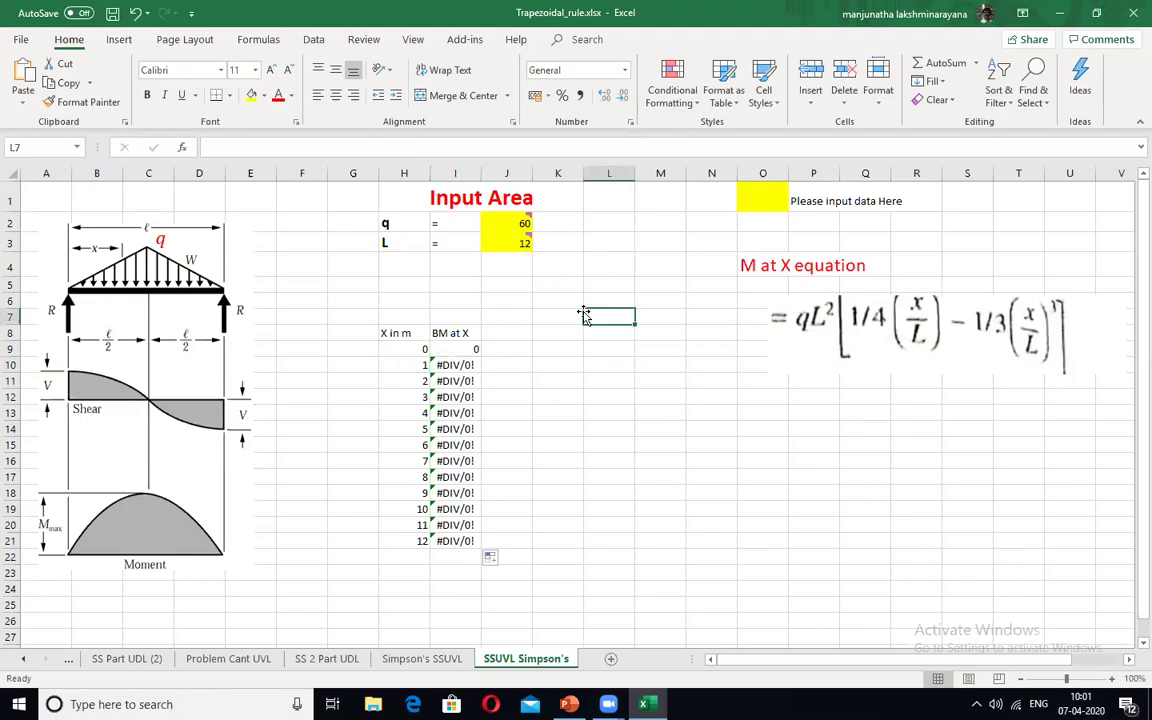
# Step: Re-enter 60 as the value of q in J2
pyautogui.click(522, 223)
pyautogui.write('60')
pyautogui.press('Return')
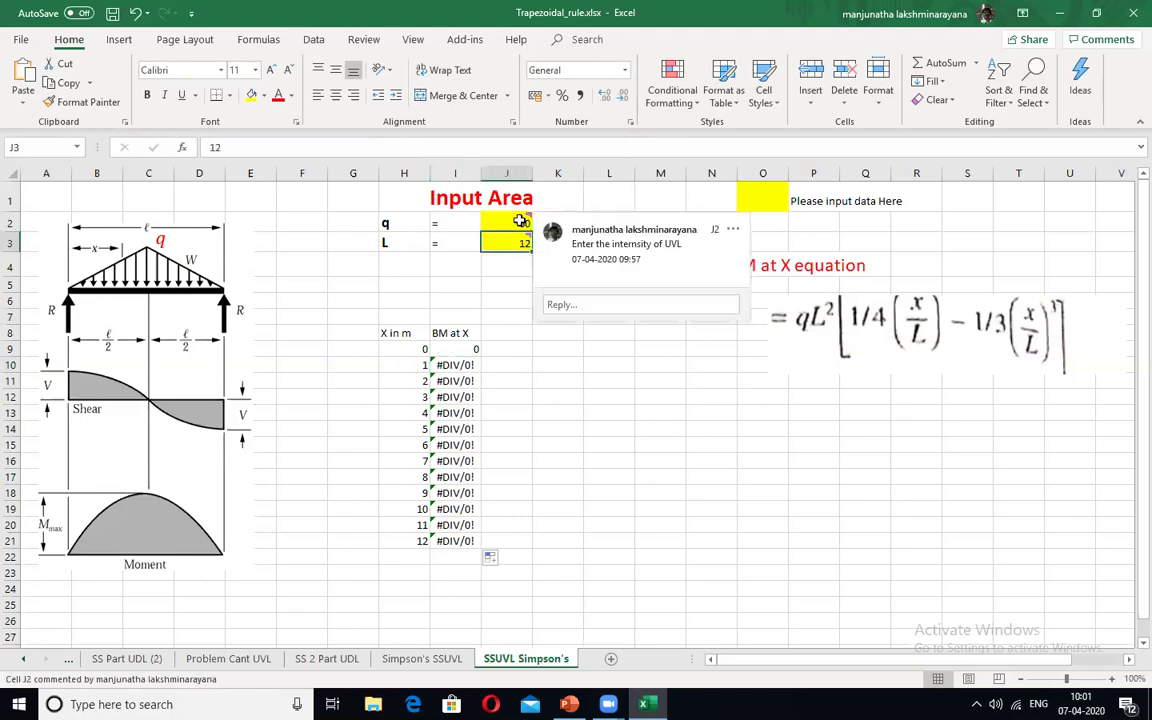
pyautogui.click(548, 363)
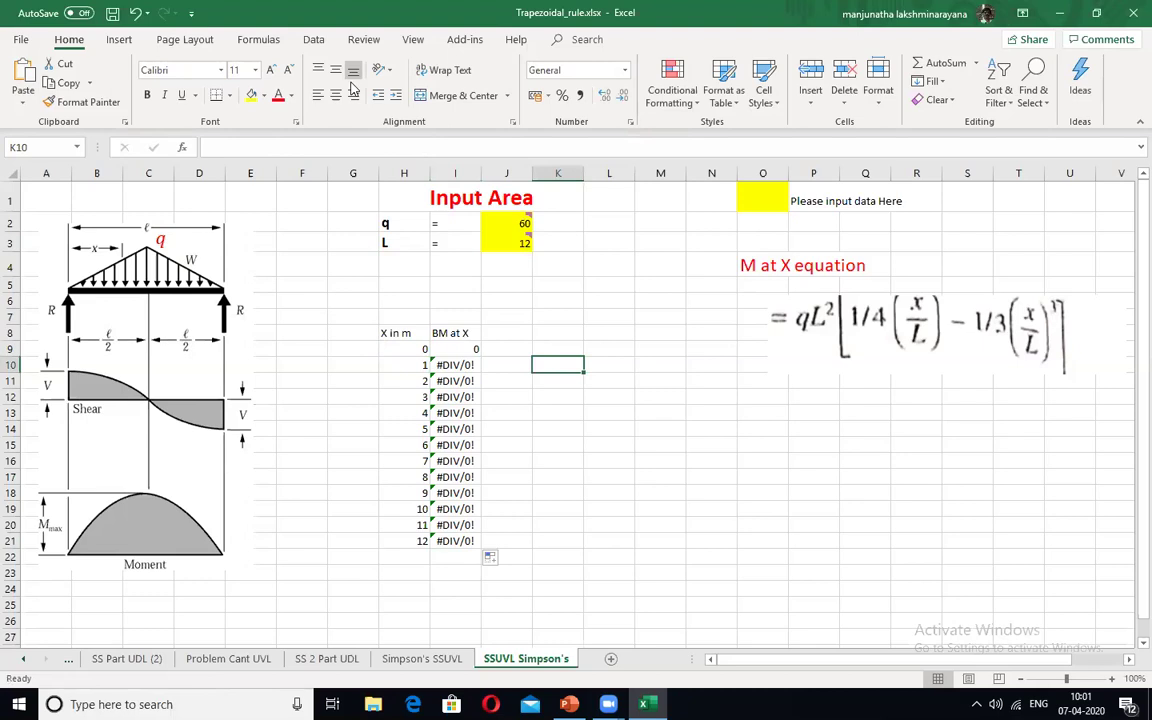
# Step: Define the name q with workbook scope, referring to cell J2
pyautogui.click(273, 45)
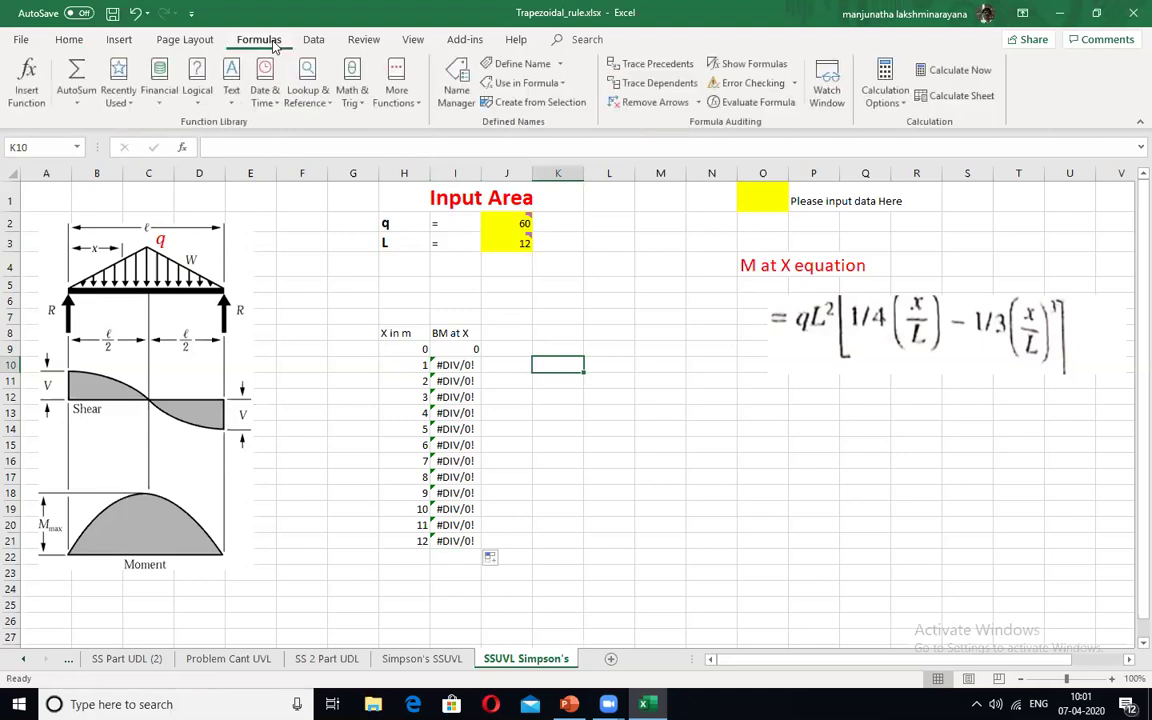
pyautogui.click(515, 64)
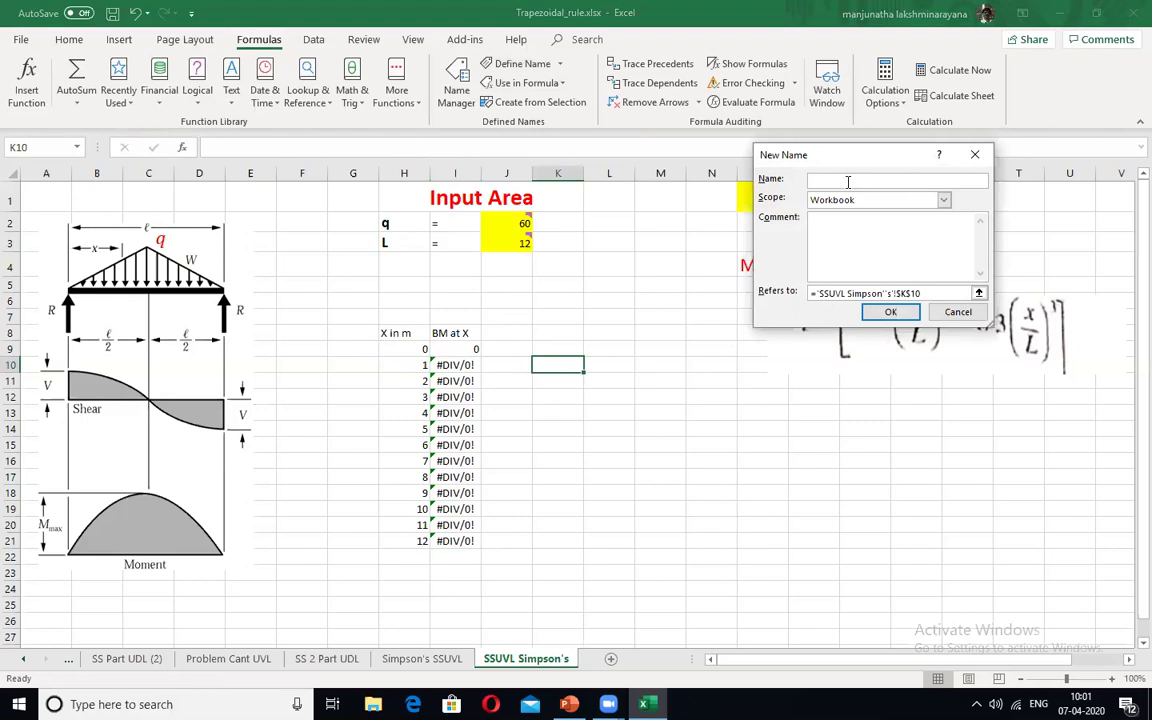
pyautogui.write('q')
pyautogui.click(979, 294)
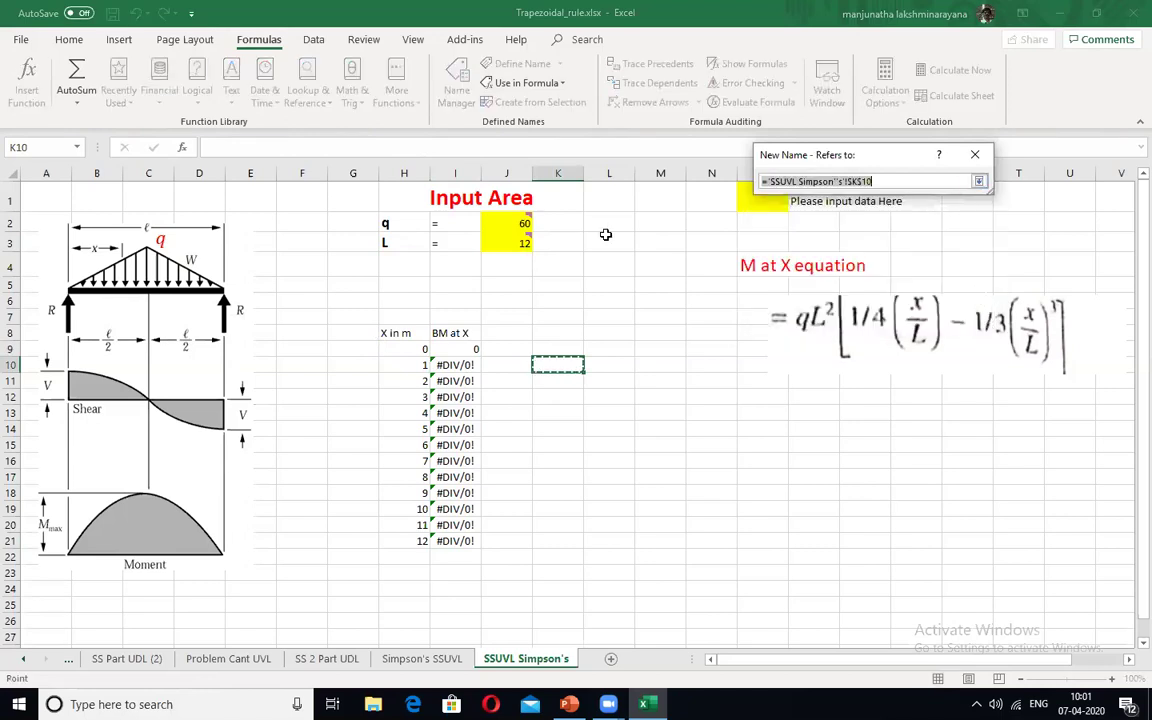
pyautogui.click(506, 223)
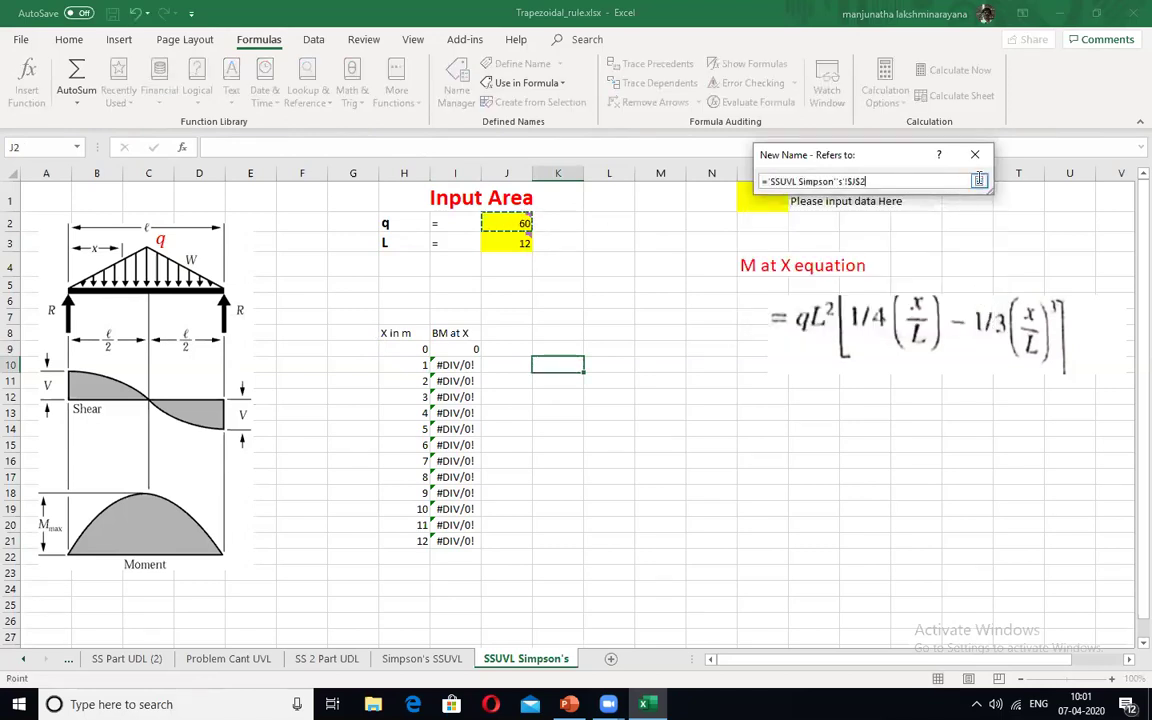
pyautogui.click(979, 181)
pyautogui.click(890, 311)
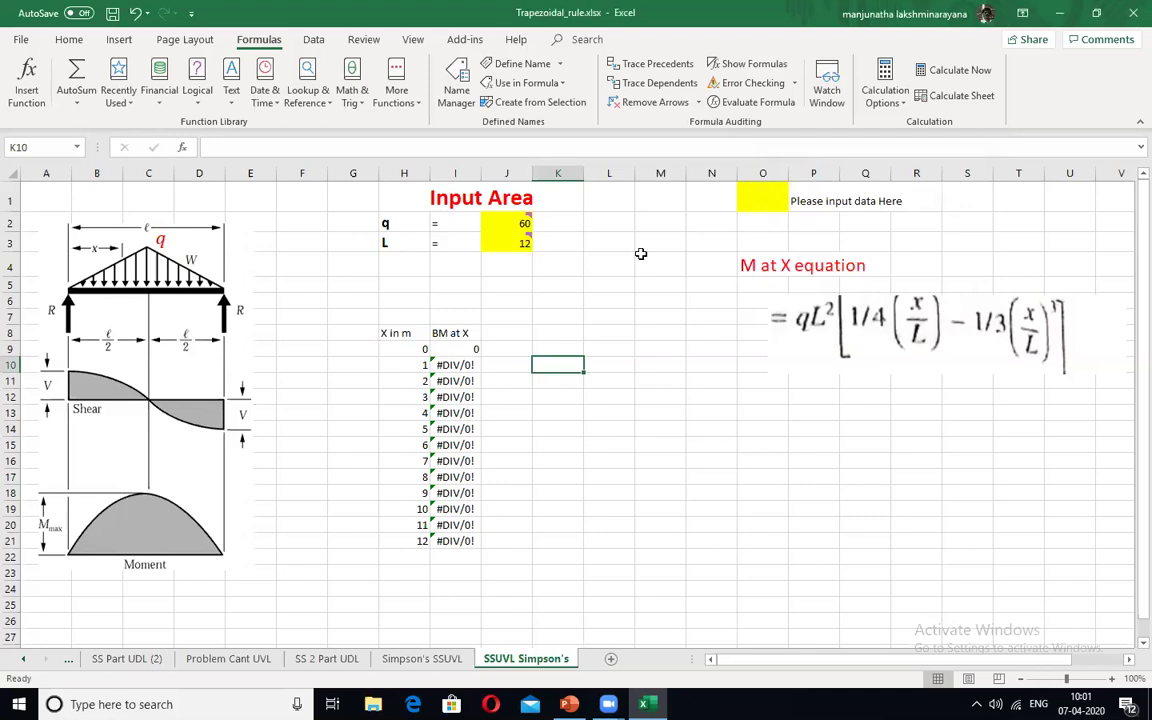
# Step: Try to define the name L with workbook scope for the beam length cell J3
pyautogui.moveTo(505, 243)
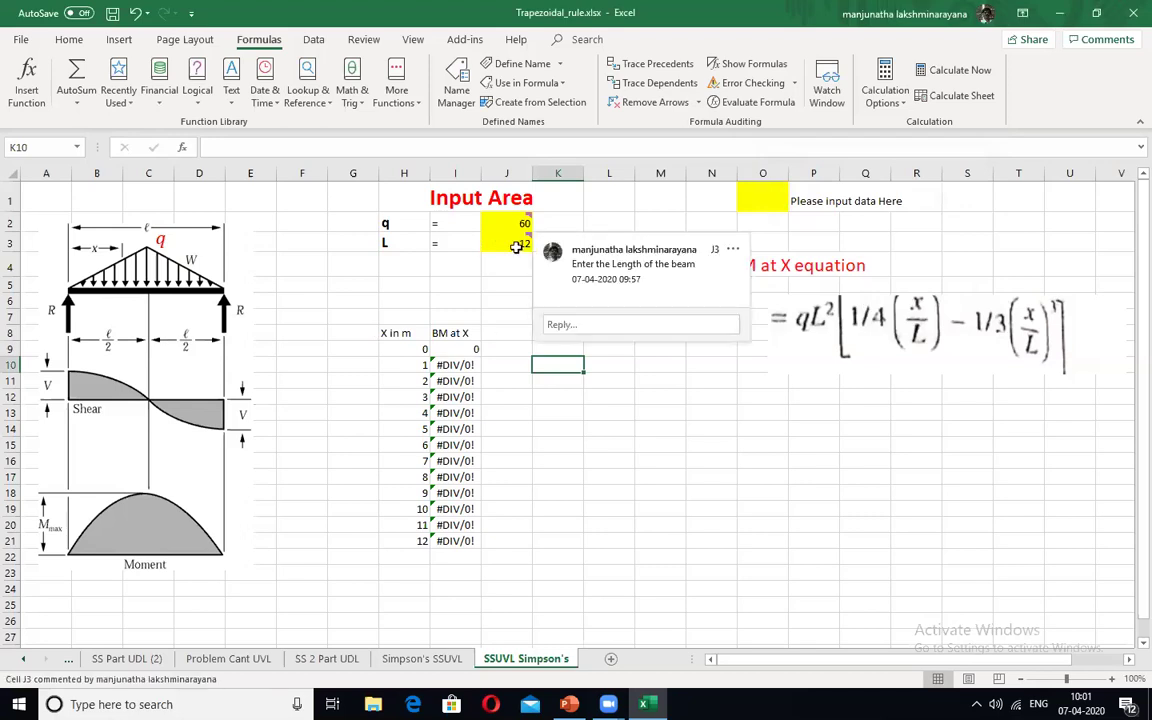
pyautogui.click(516, 246)
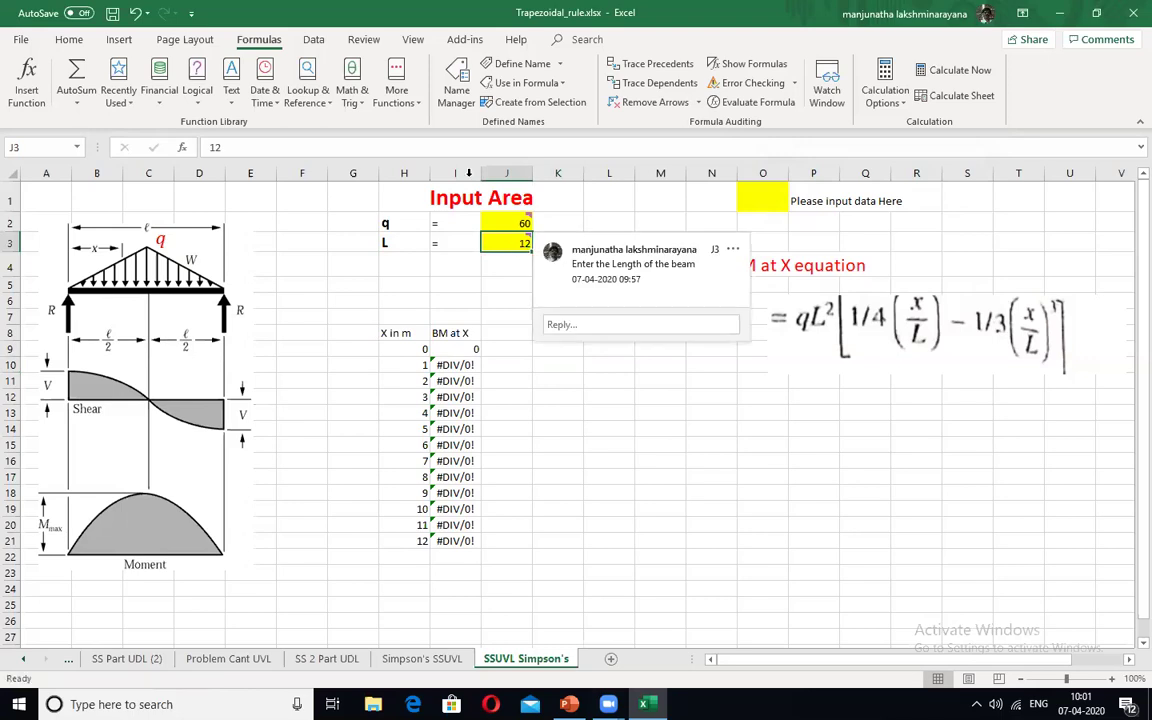
pyautogui.click(515, 63)
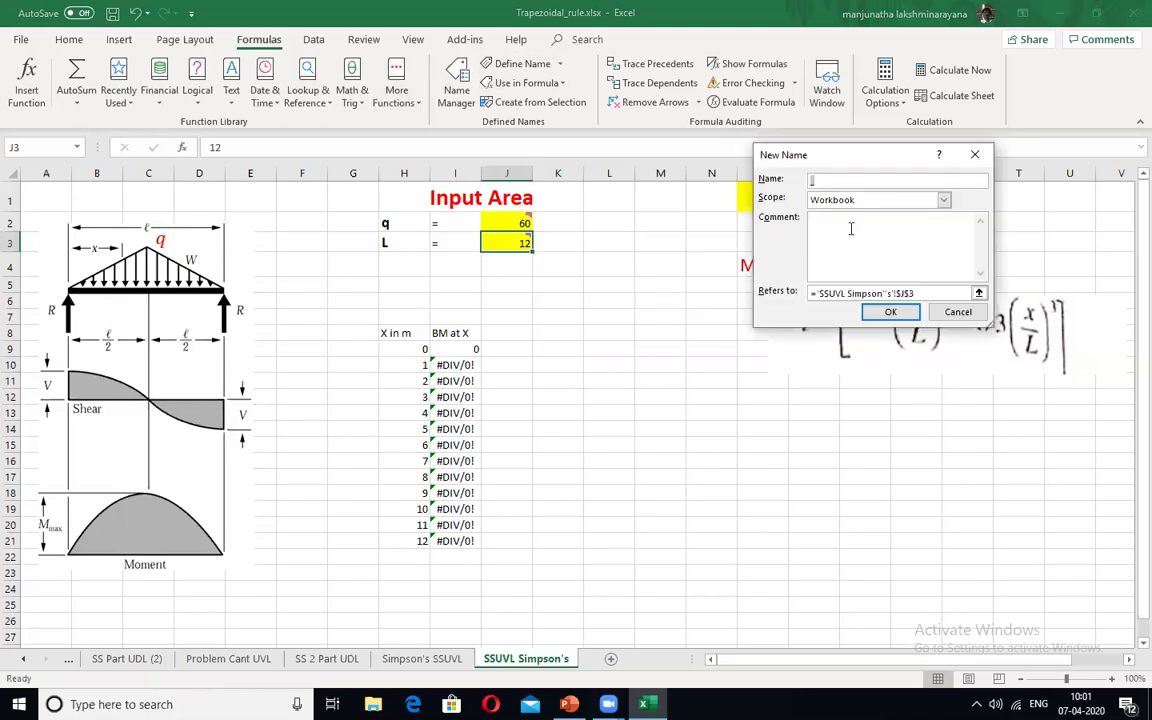
pyautogui.click(978, 292)
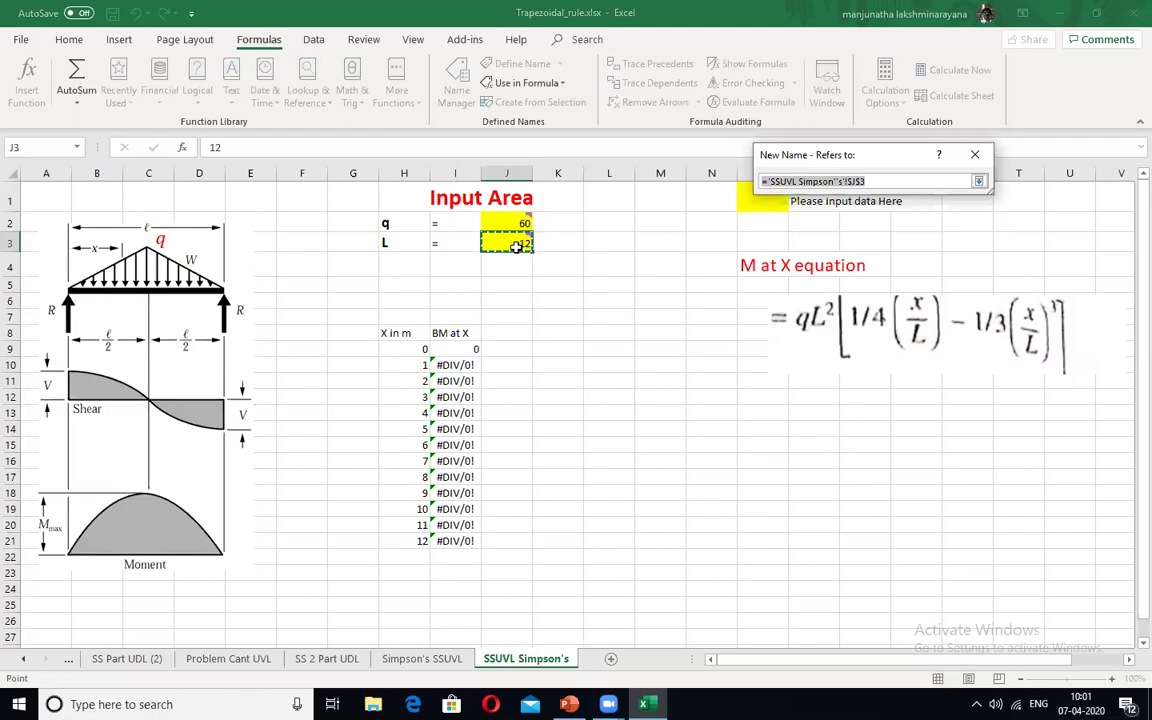
pyautogui.click(978, 181)
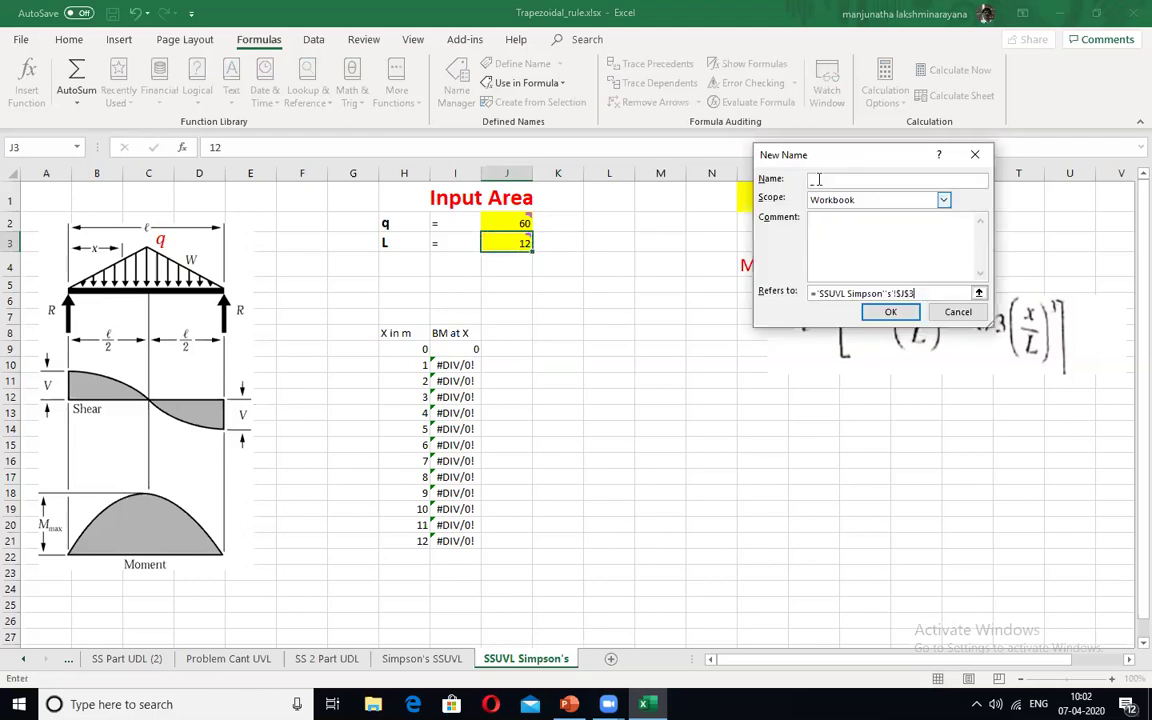
pyautogui.click(810, 182)
pyautogui.write('L')
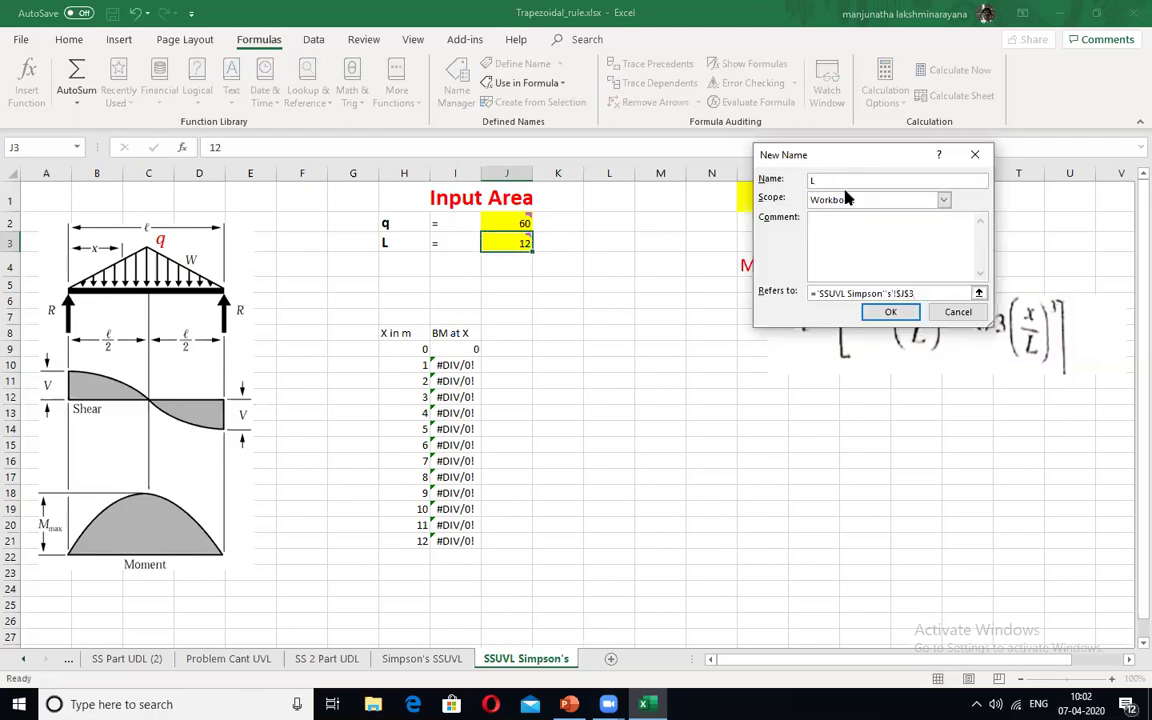
pyautogui.click(890, 311)
pyautogui.click(584, 398)
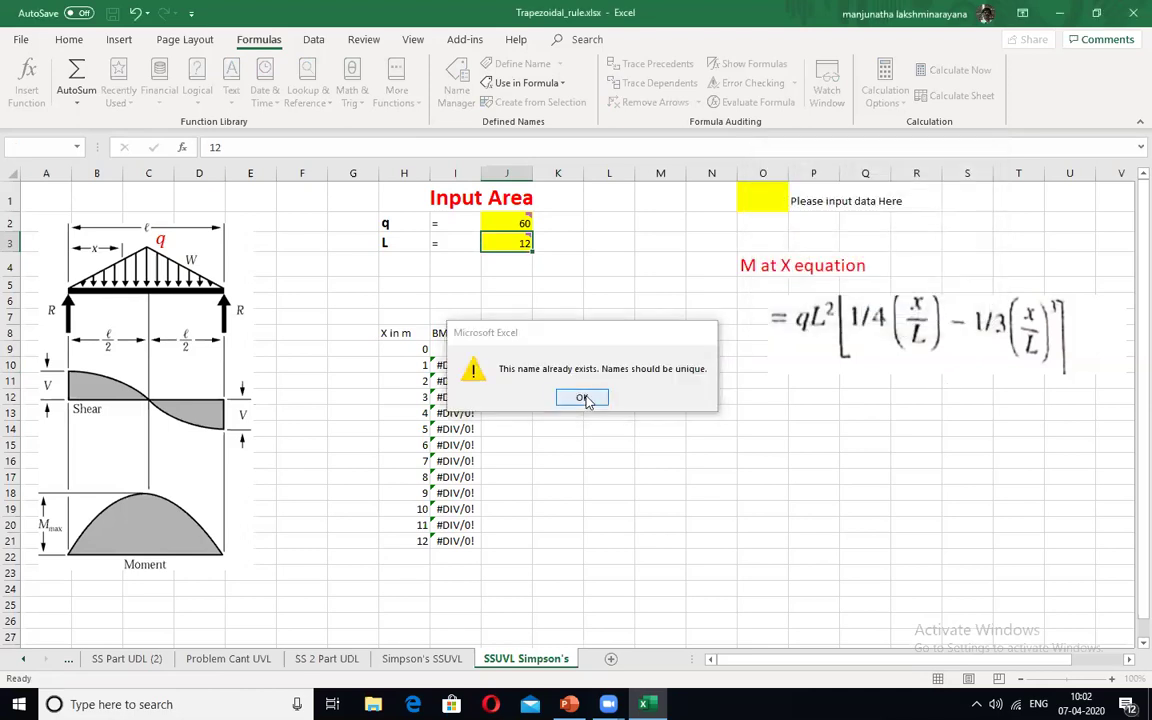
# Step: Use Le as the defined name for J3 and create it
pyautogui.press('BackSpace')
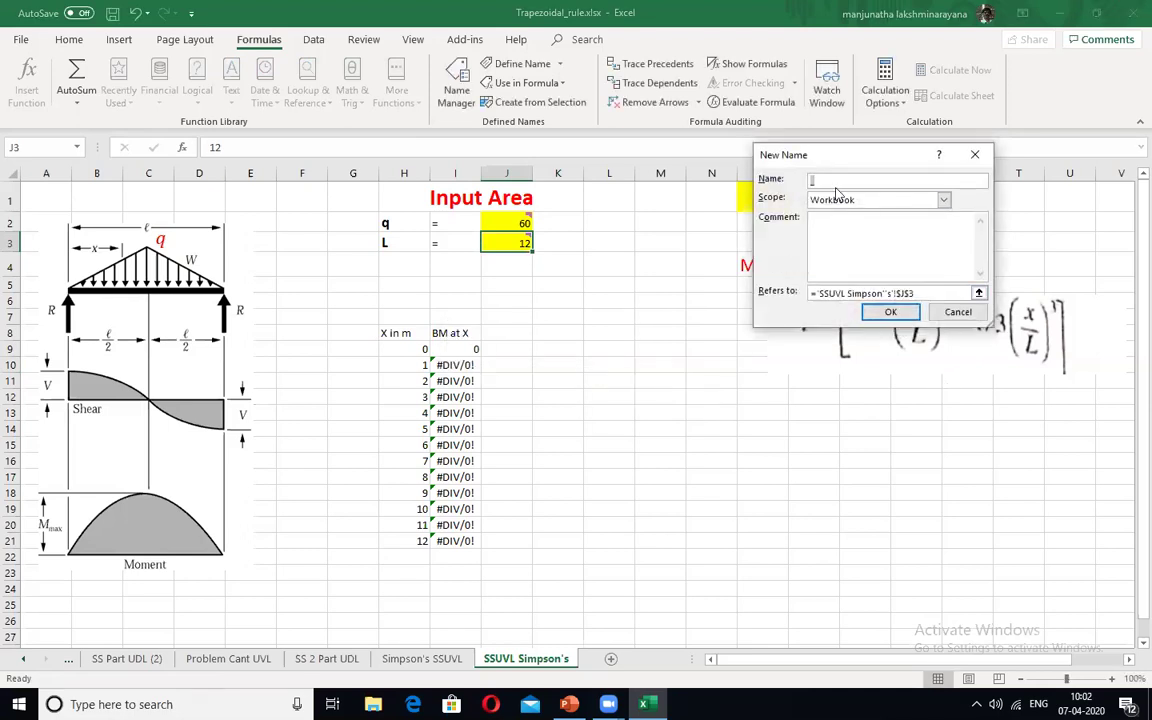
pyautogui.write('L')
pyautogui.write('en')
pyautogui.press('BackSpace')
pyautogui.press('BackSpace')
pyautogui.press('Return')
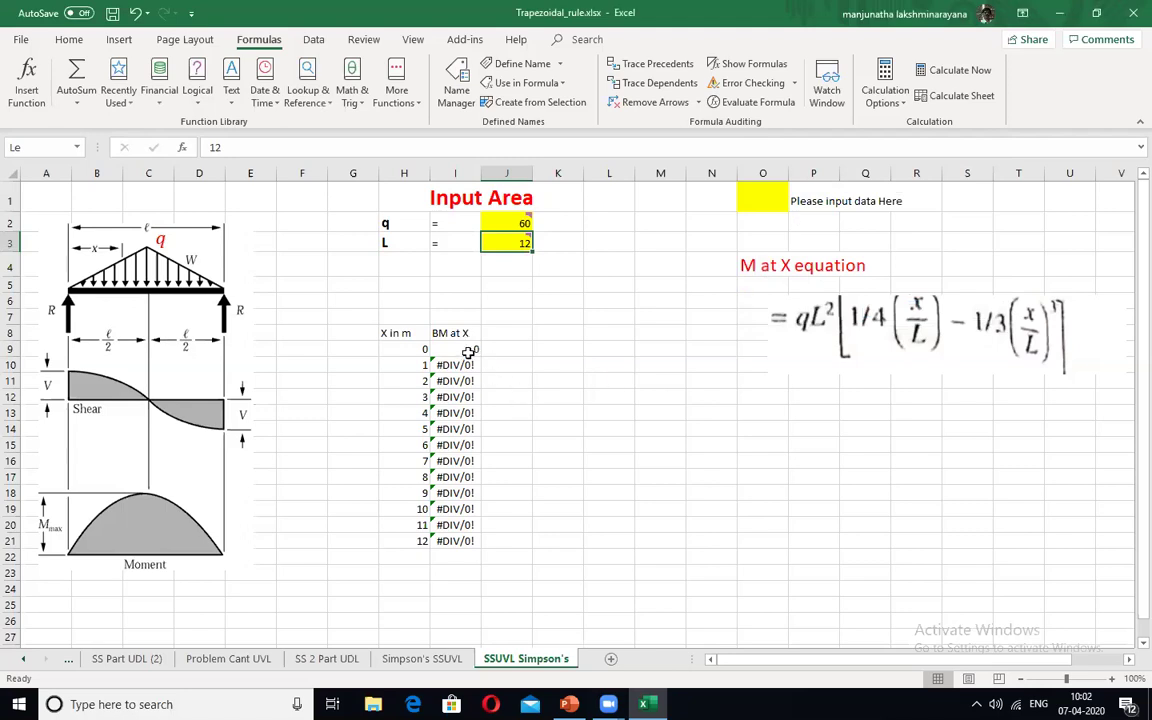
# Step: Replace the bending moment formula in I9 with one using the defined names, starting with =q*Le*Le(0.25*(H9/Le)
pyautogui.click(470, 348)
pyautogui.hotkey('ctrl', 'Down')
pyautogui.doubleClick(455, 349)
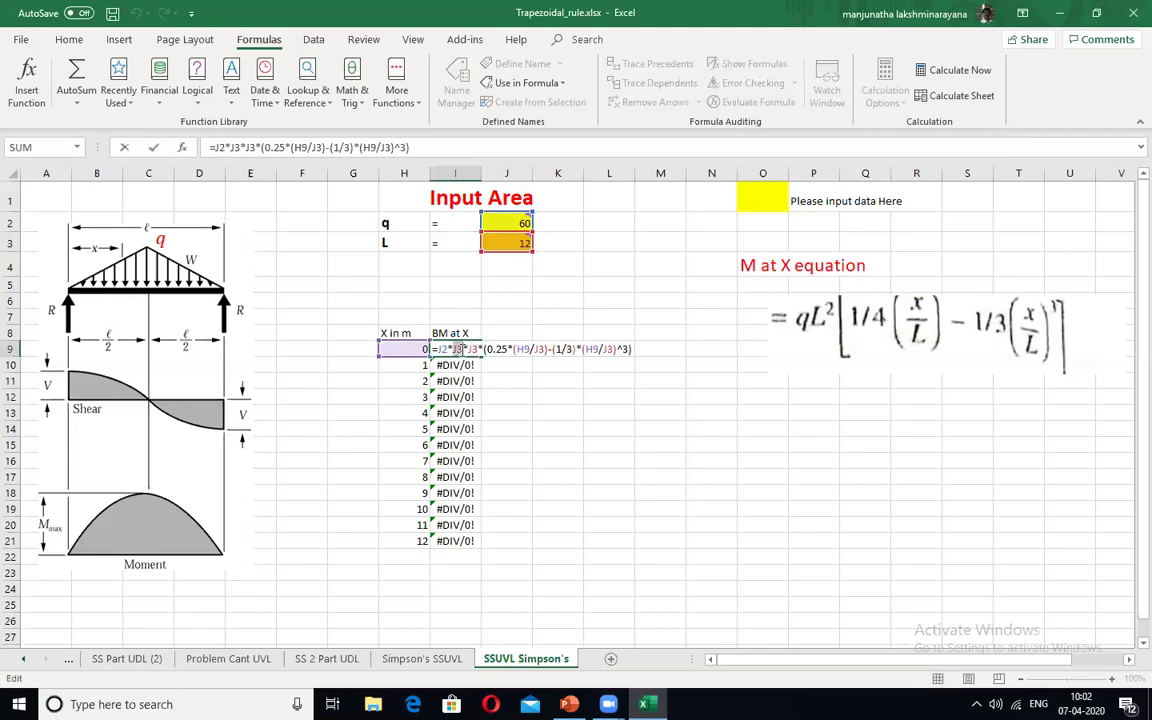
pyautogui.moveTo(433, 349); pyautogui.dragTo(479, 349)
pyautogui.moveTo(670, 349); pyautogui.dragTo(682, 348)
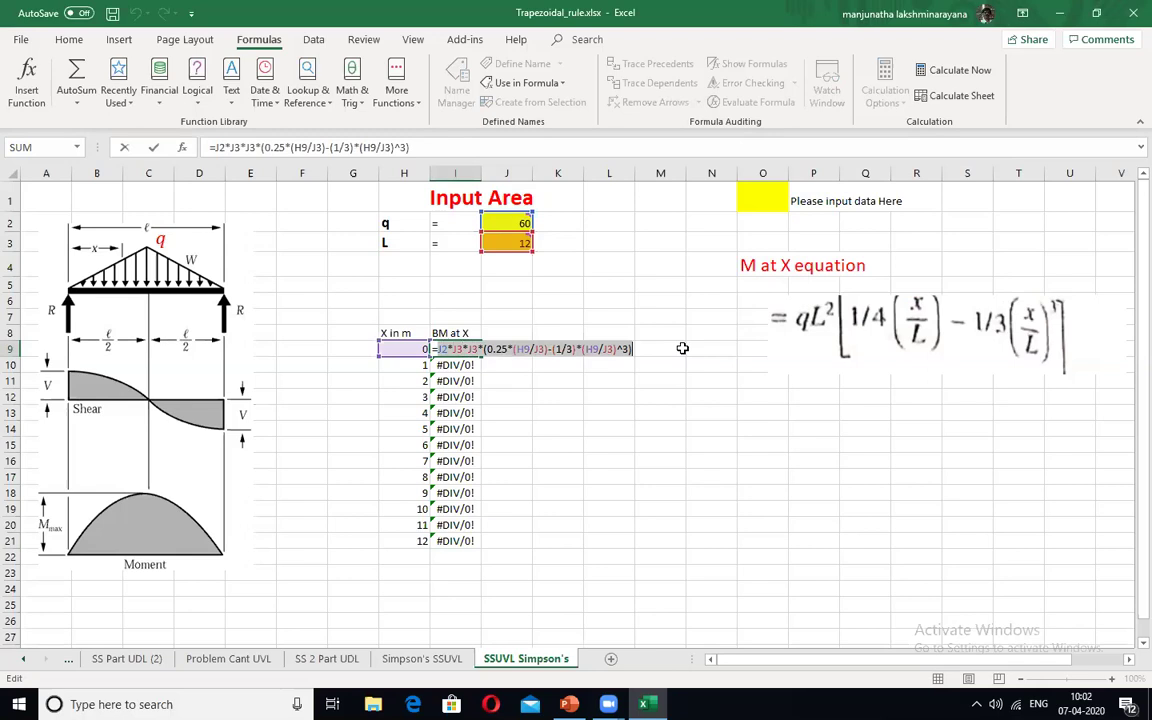
pyautogui.write('=q*L')
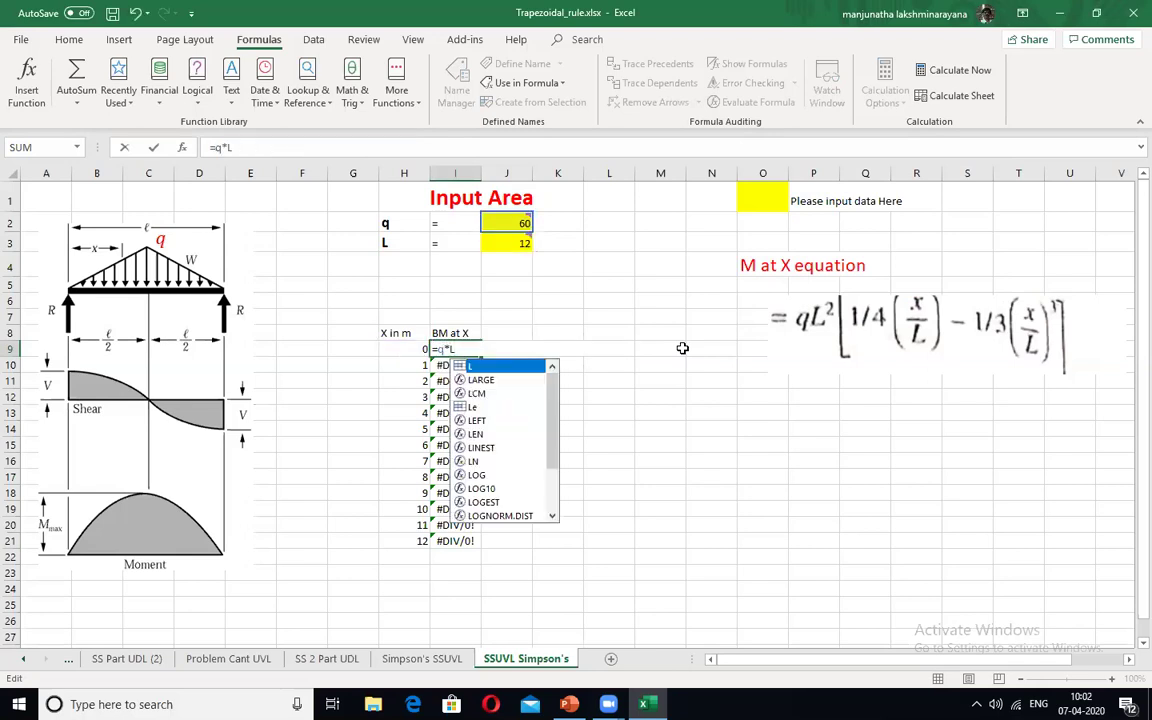
pyautogui.write('e')
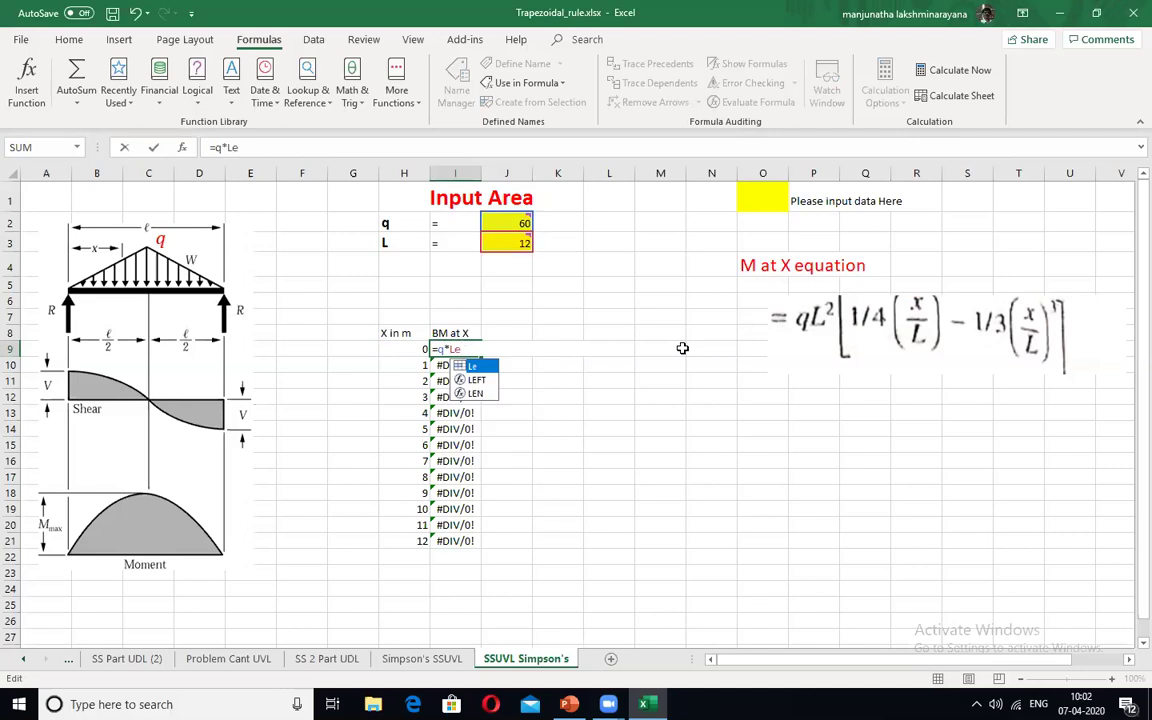
pyautogui.write('*')
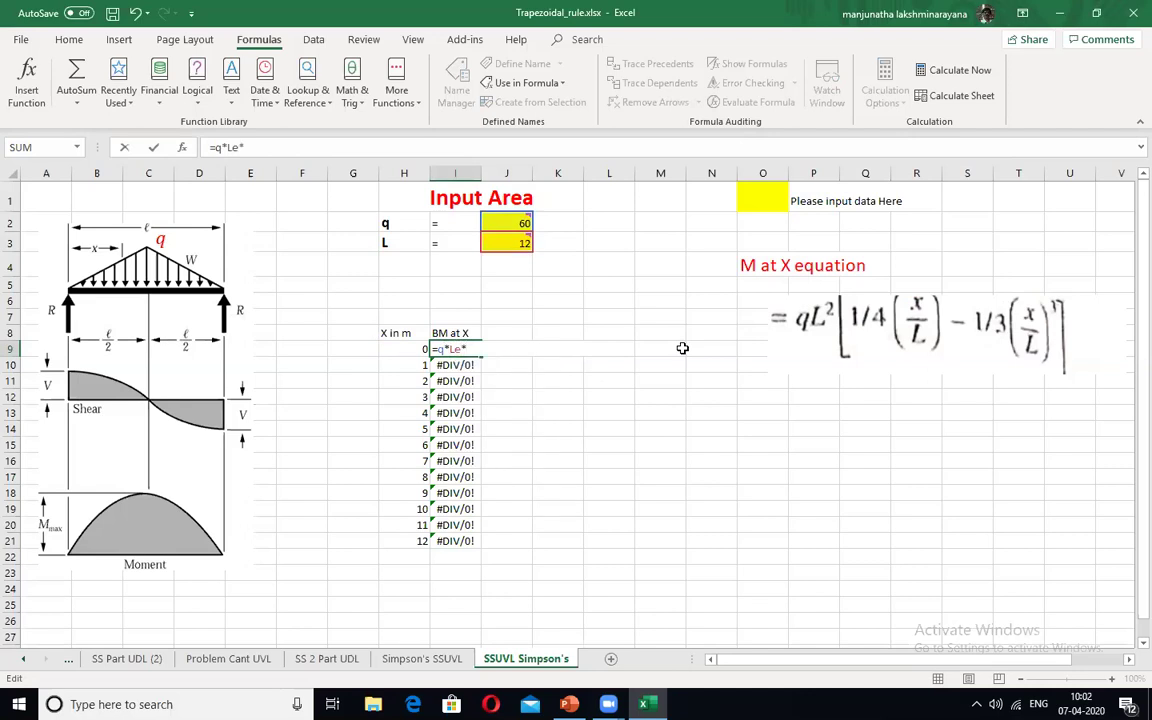
pyautogui.write('Le')
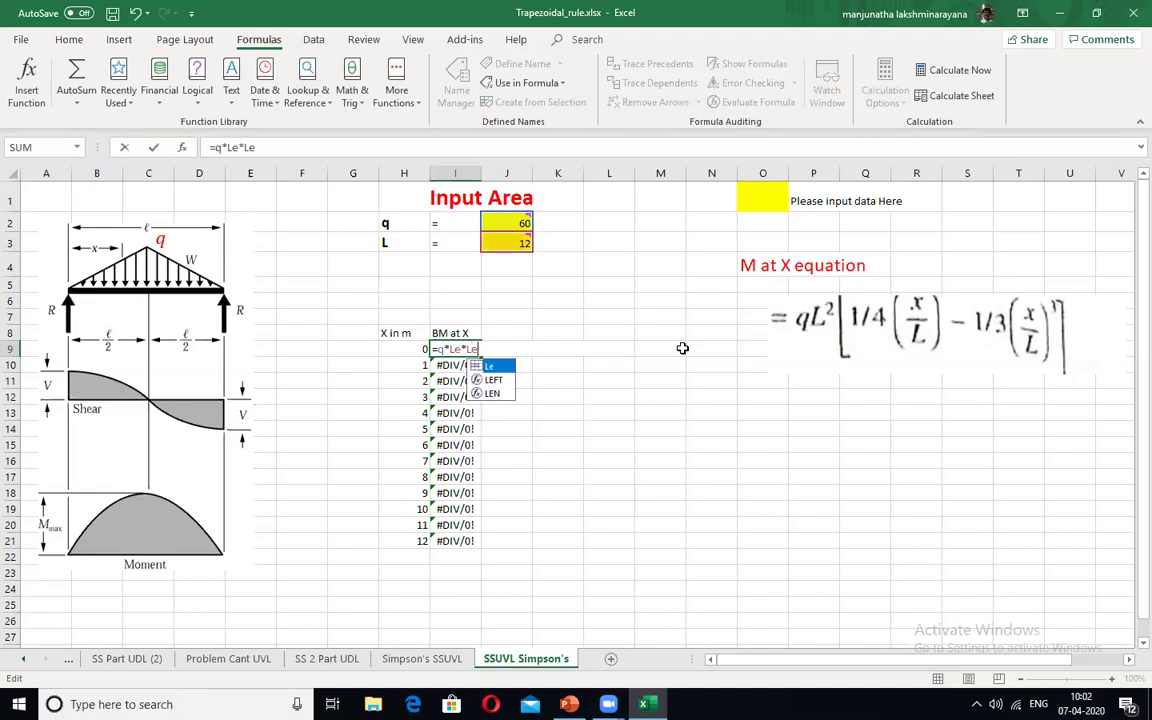
pyautogui.write('(')
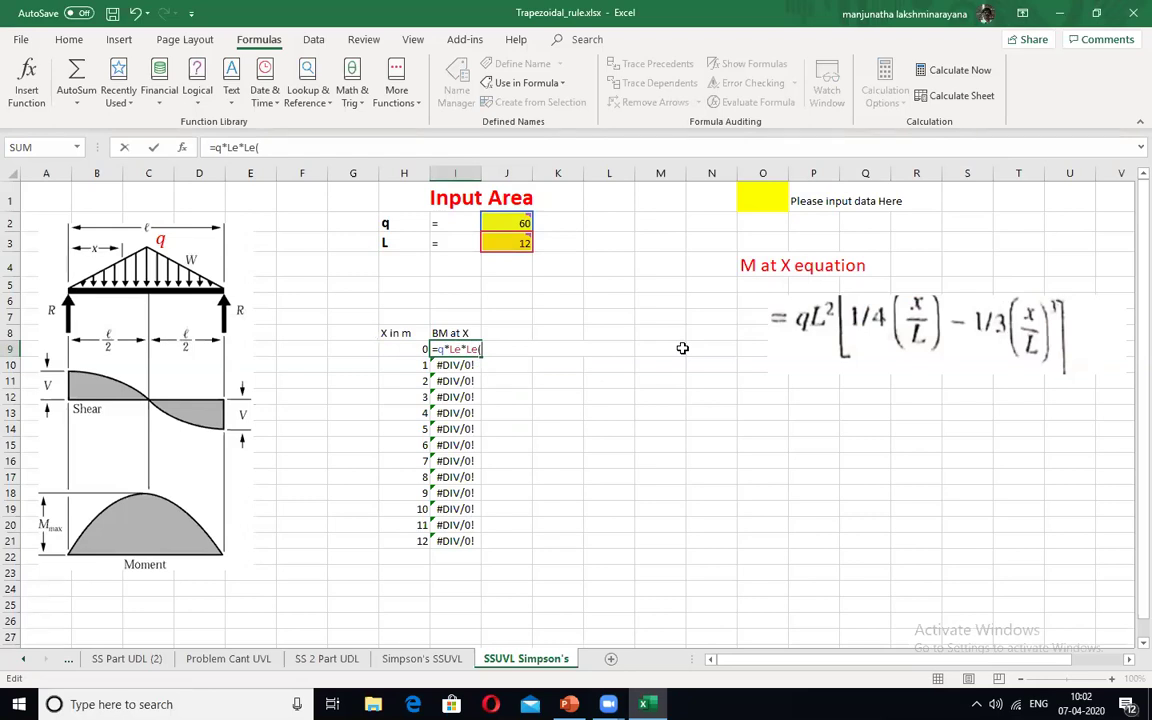
pyautogui.write('0.25*(')
pyautogui.click(420, 348)
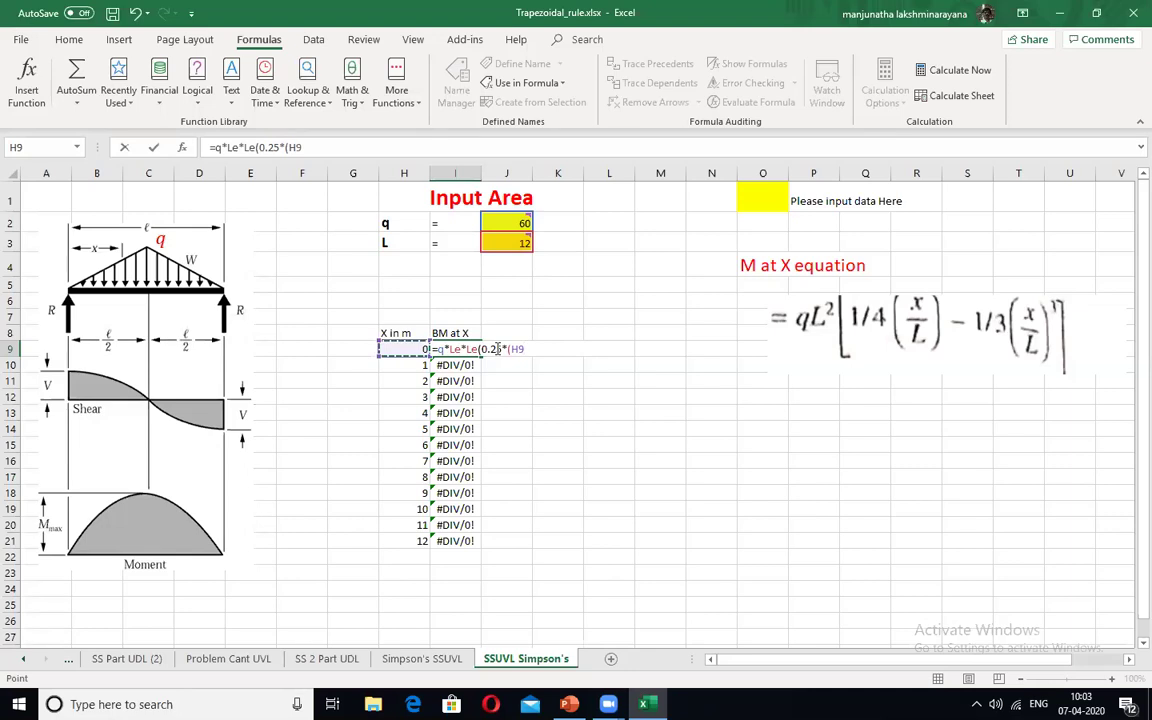
pyautogui.write('/')
pyautogui.write('Le')
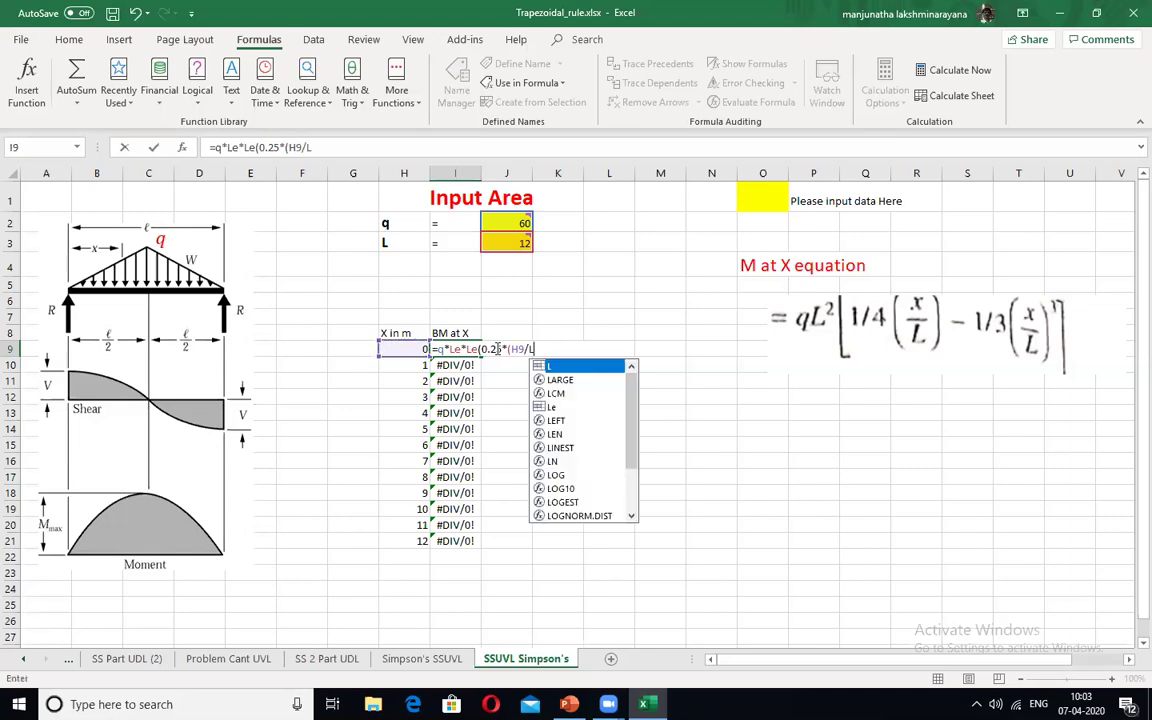
pyautogui.write(')')
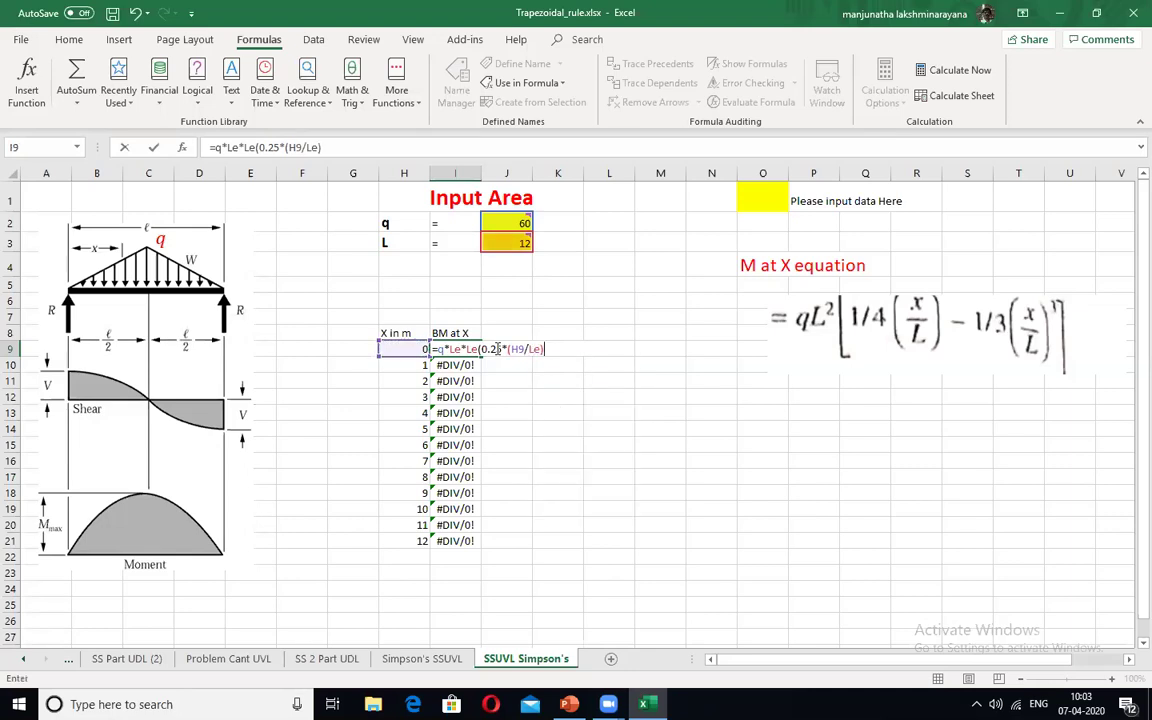
# Step: Complete the I9 formula with -(1/3)*(H9/Le)^3) and enter it
pyautogui.write('-(1/3)*(')
pyautogui.click(407, 349)
pyautogui.write('/Le')
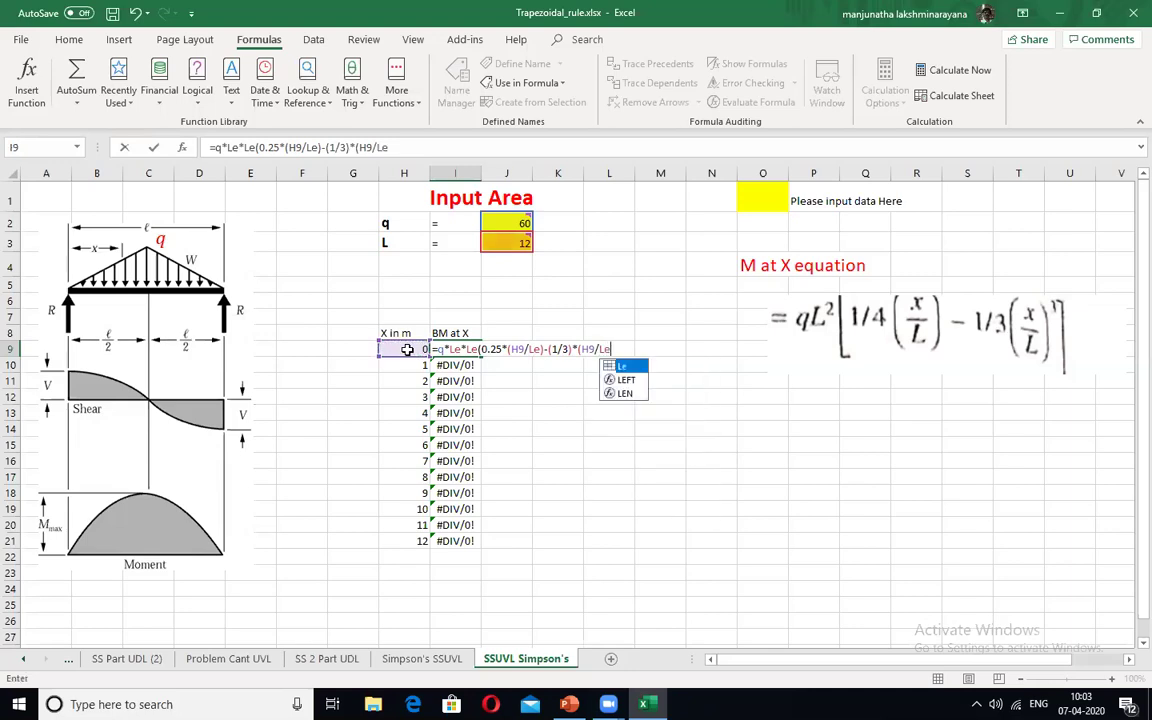
pyautogui.write(')')
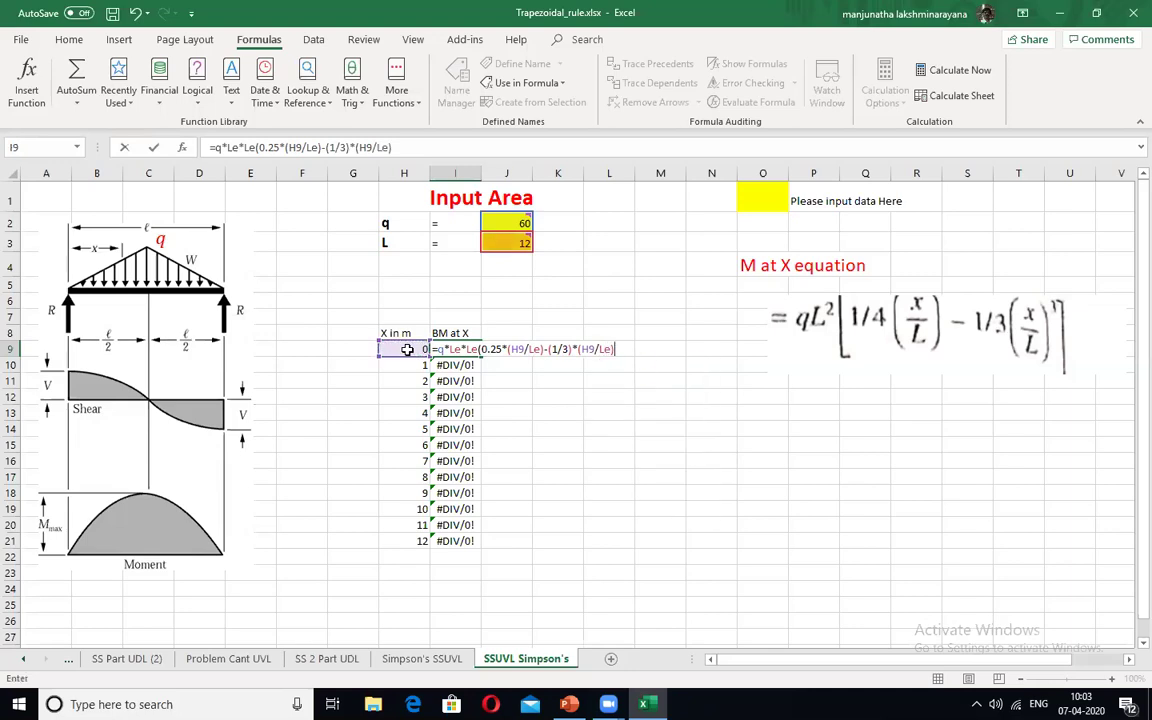
pyautogui.write('^3))')
pyautogui.press('BackSpace')
pyautogui.press('Return')
# Step: Fill the I9 bending moment formula down to I21
pyautogui.click(455, 336)
pyautogui.click(455, 348)
pyautogui.doubleClick(455, 348)
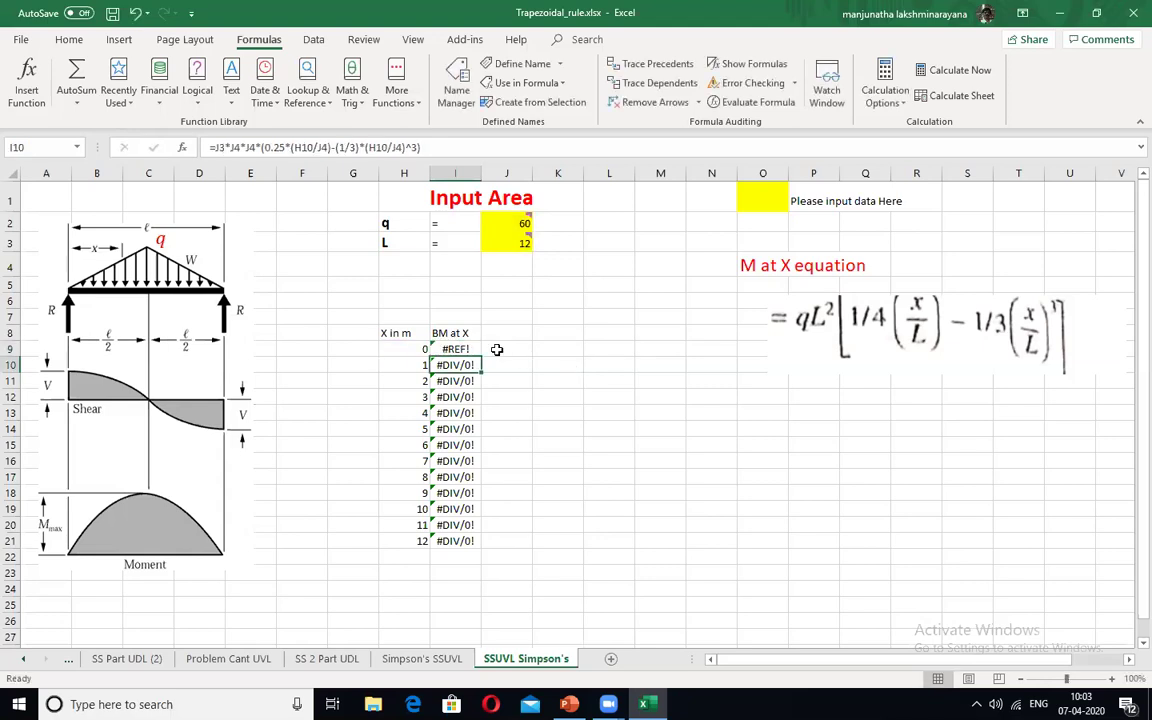
pyautogui.click(470, 349)
pyautogui.moveTo(481, 357); pyautogui.dragTo(483, 545)
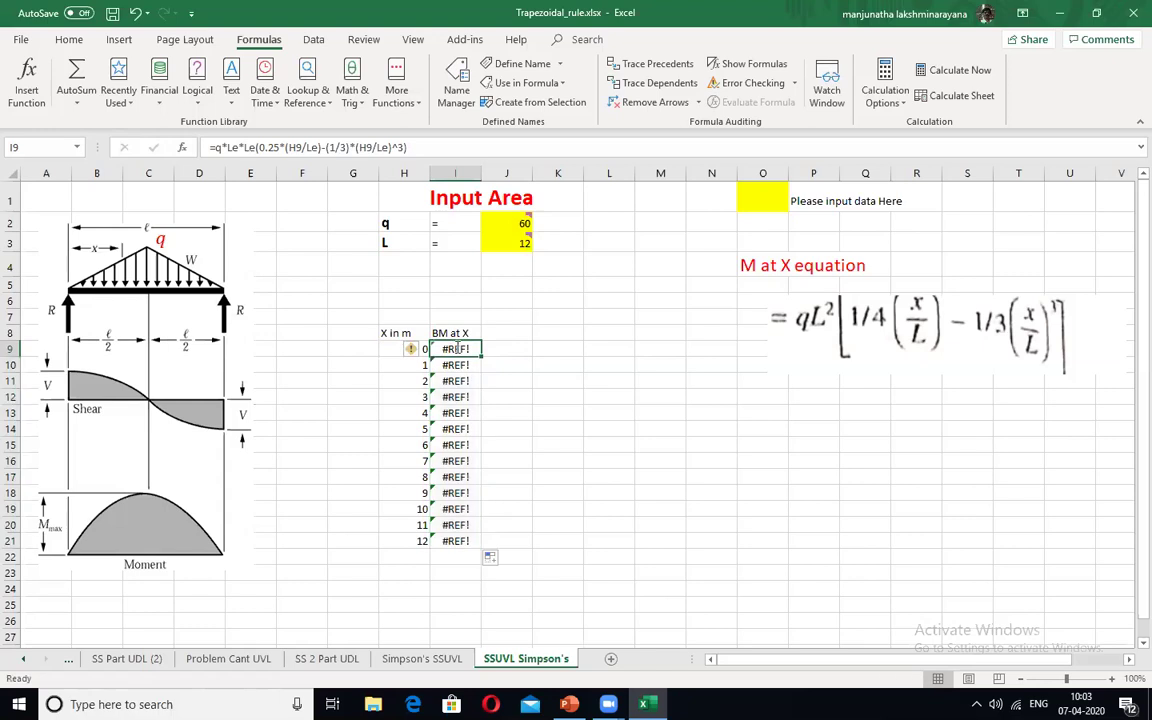
# Step: Insert the missing multiplication sign before the bracket so I9 reads =q*Le*Le*(0.25*(H9/Le)-(1/3)*(H9/Le)^3), and fill it down to I21
pyautogui.doubleClick(455, 349)
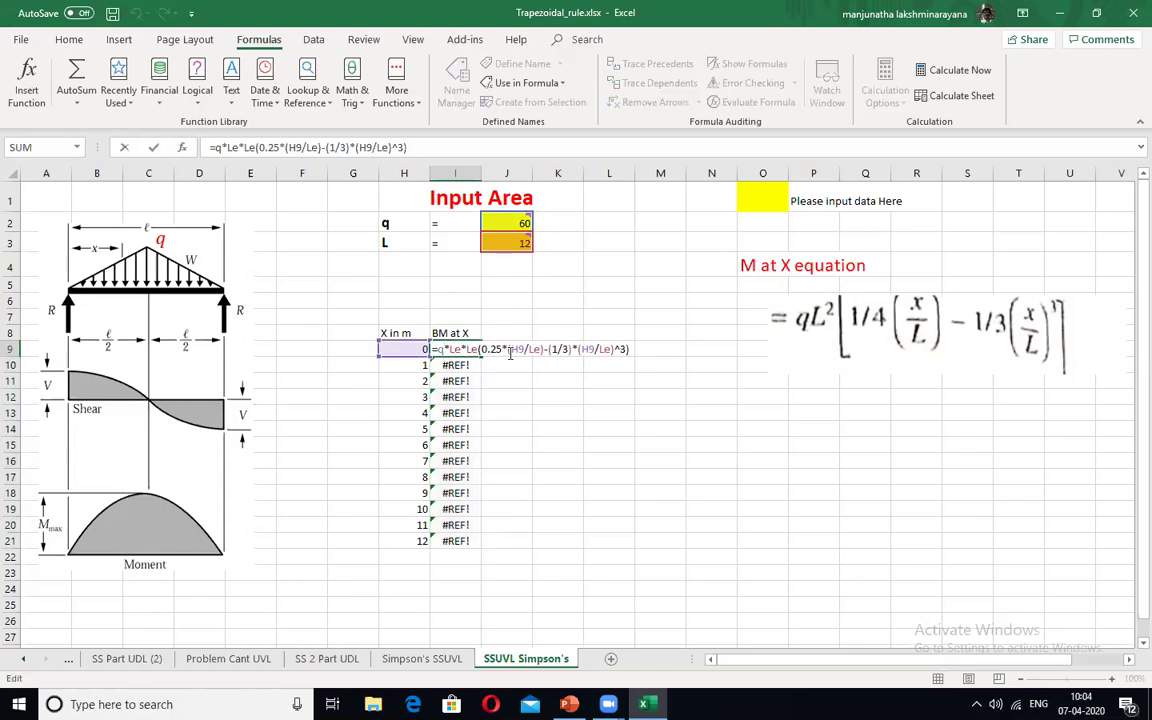
pyautogui.write('*')
pyautogui.hotkey('ctrl', 'Return')
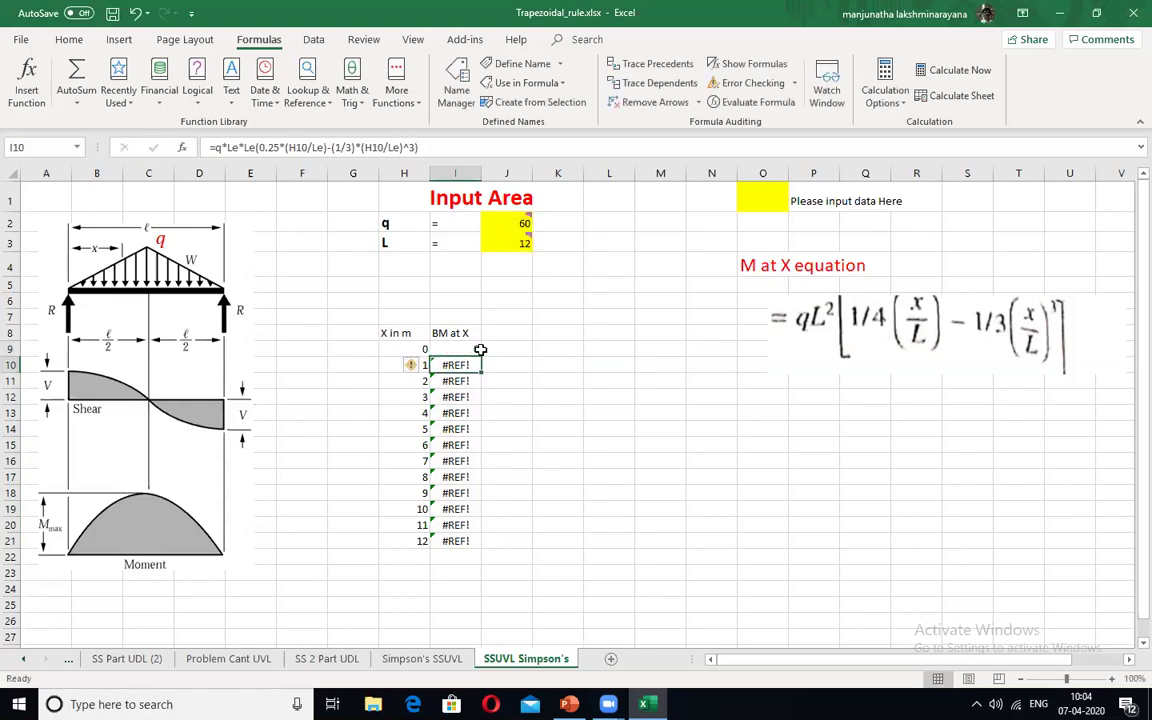
pyautogui.moveTo(485, 524); pyautogui.dragTo(486, 543)
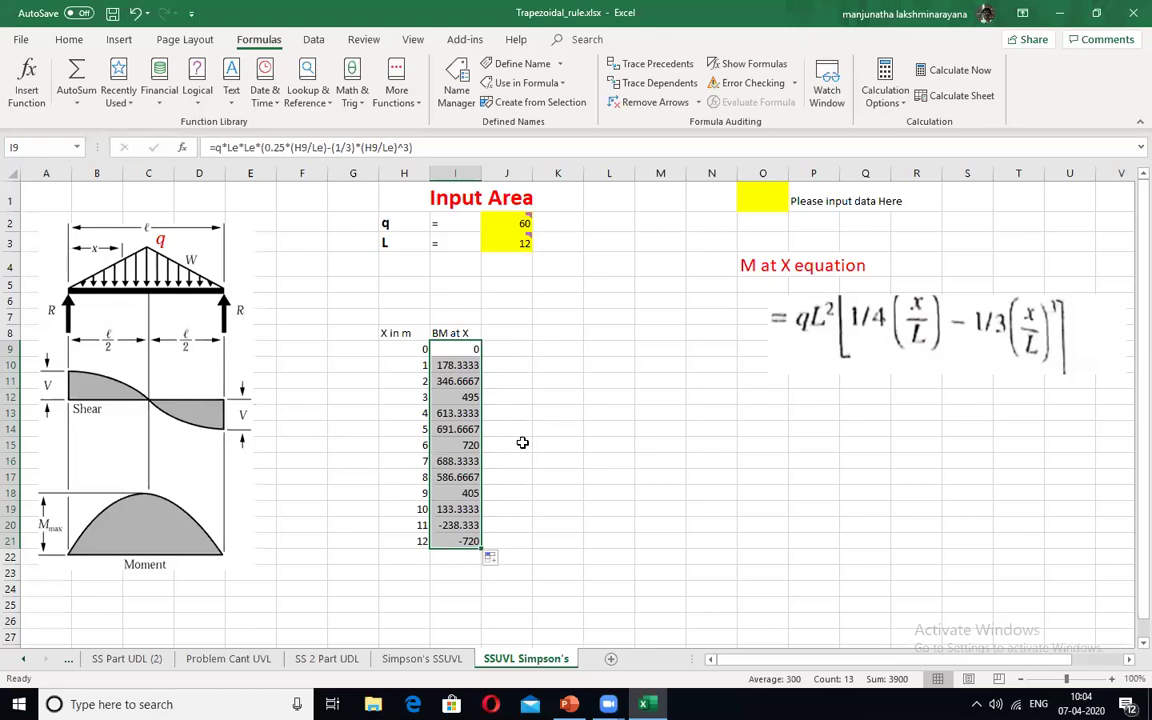
pyautogui.moveTo(469, 461); pyautogui.dragTo(468, 538)
pyautogui.press('F2')
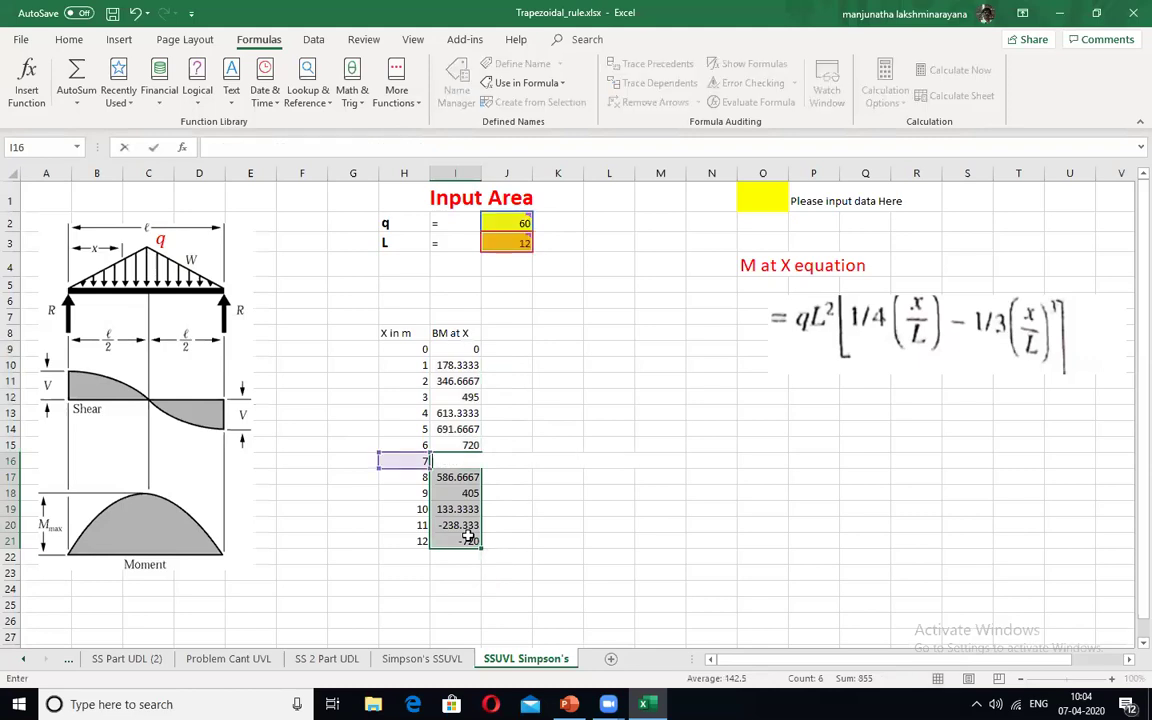
pyautogui.hotkey('ctrl', 'Return')
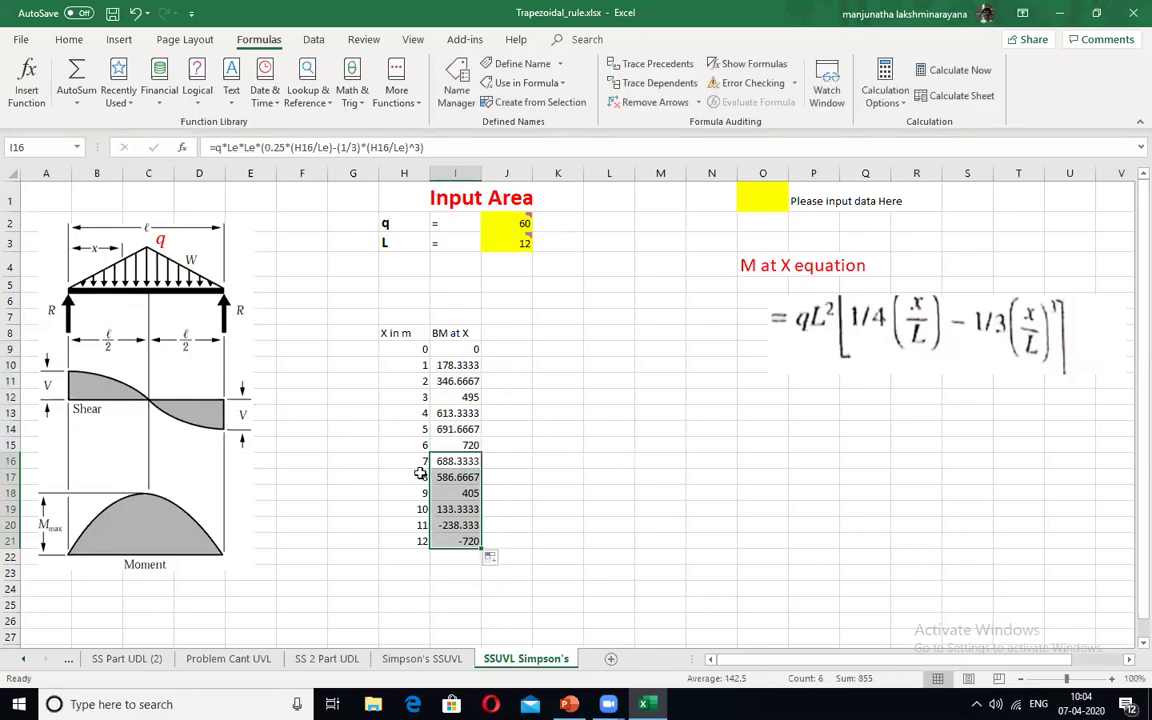
# Step: Clear the bending moment cells I16 to I21 for X from 7 to 12 m
pyautogui.click(457, 463)
pyautogui.press('Delete')
pyautogui.click(460, 477)
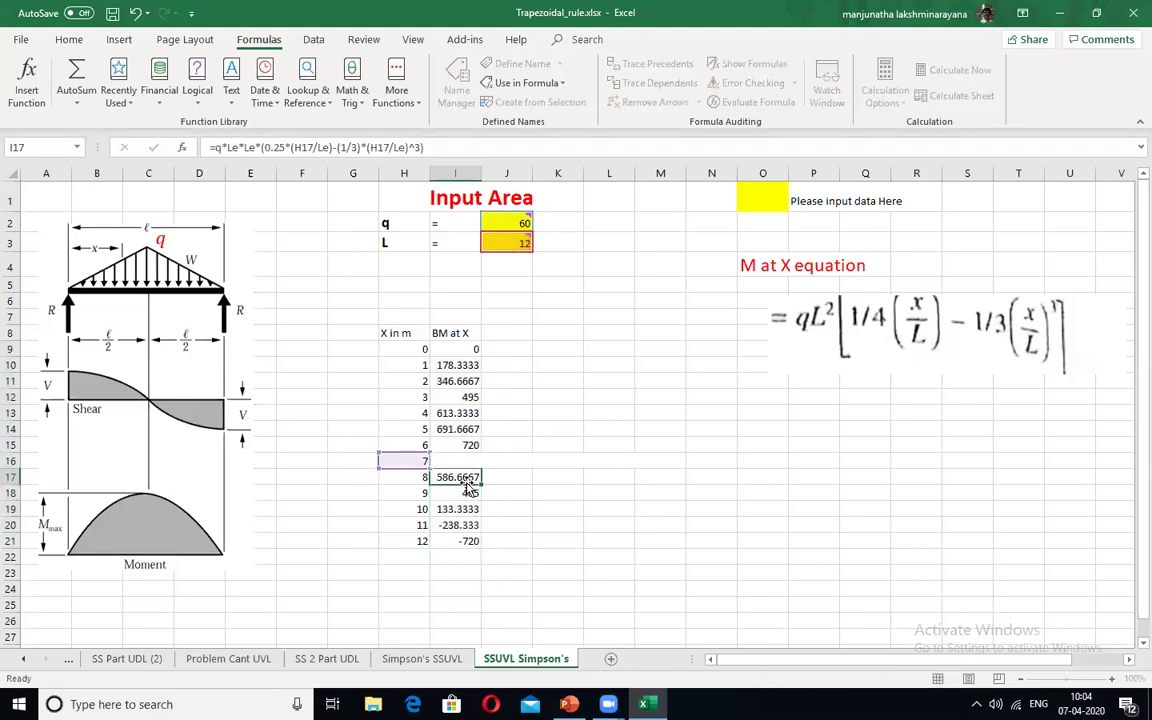
pyautogui.press('Delete')
pyautogui.click(470, 494)
pyautogui.press('BackSpace')
pyautogui.click(468, 509)
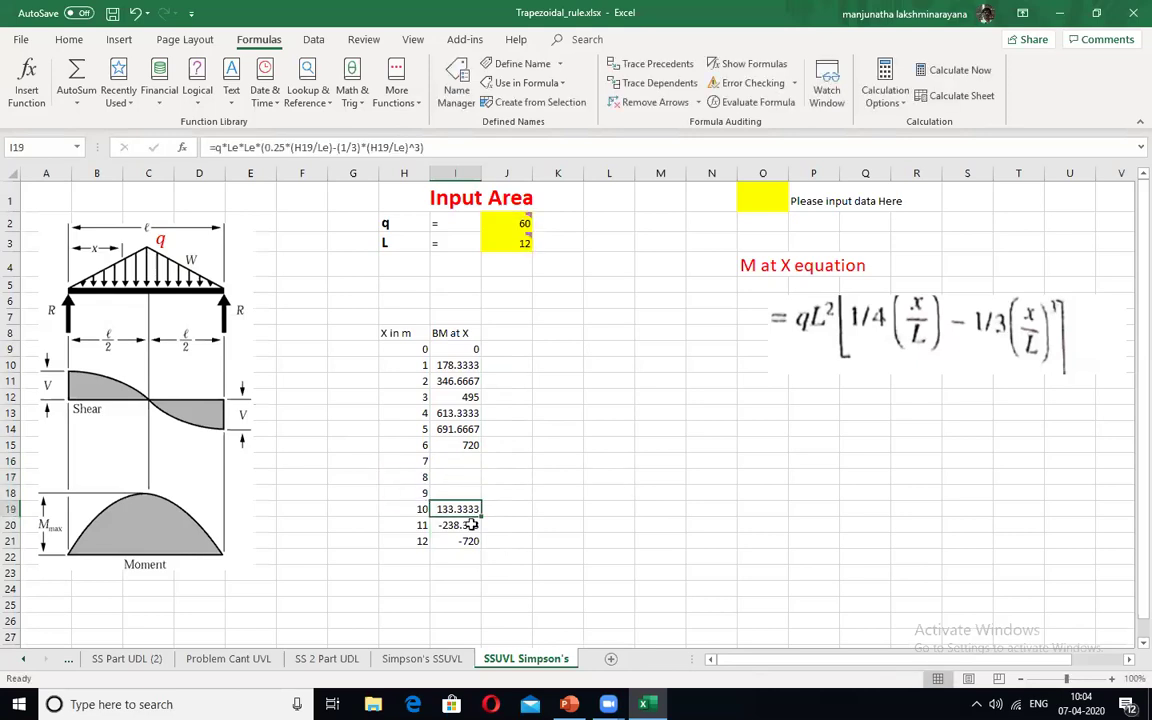
pyautogui.press('BackSpace')
pyautogui.click(468, 525)
pyautogui.press('BackSpace')
pyautogui.click(470, 540)
pyautogui.press('BackSpace')
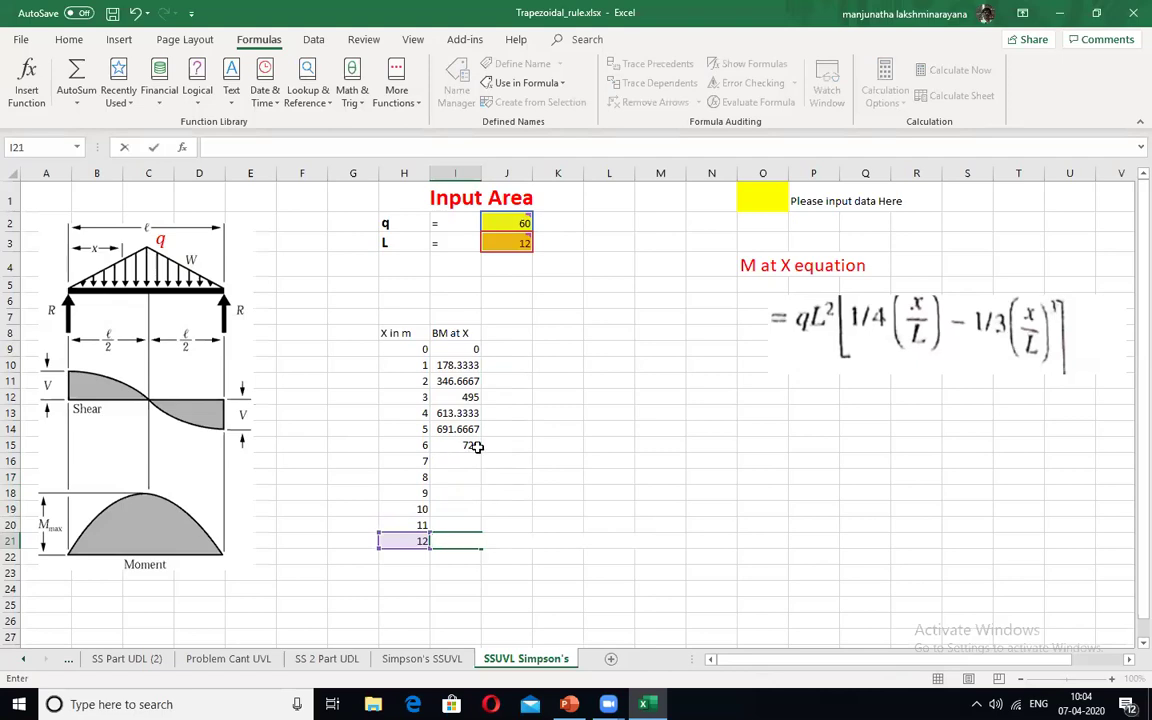
pyautogui.hotkey('ctrl', 'Return')
# Step: Mirror the bending moments for X = 7, 8 and 9 m by setting I16 to =I14, I17 to =I13 and I18 to =I12
pyautogui.click(466, 458)
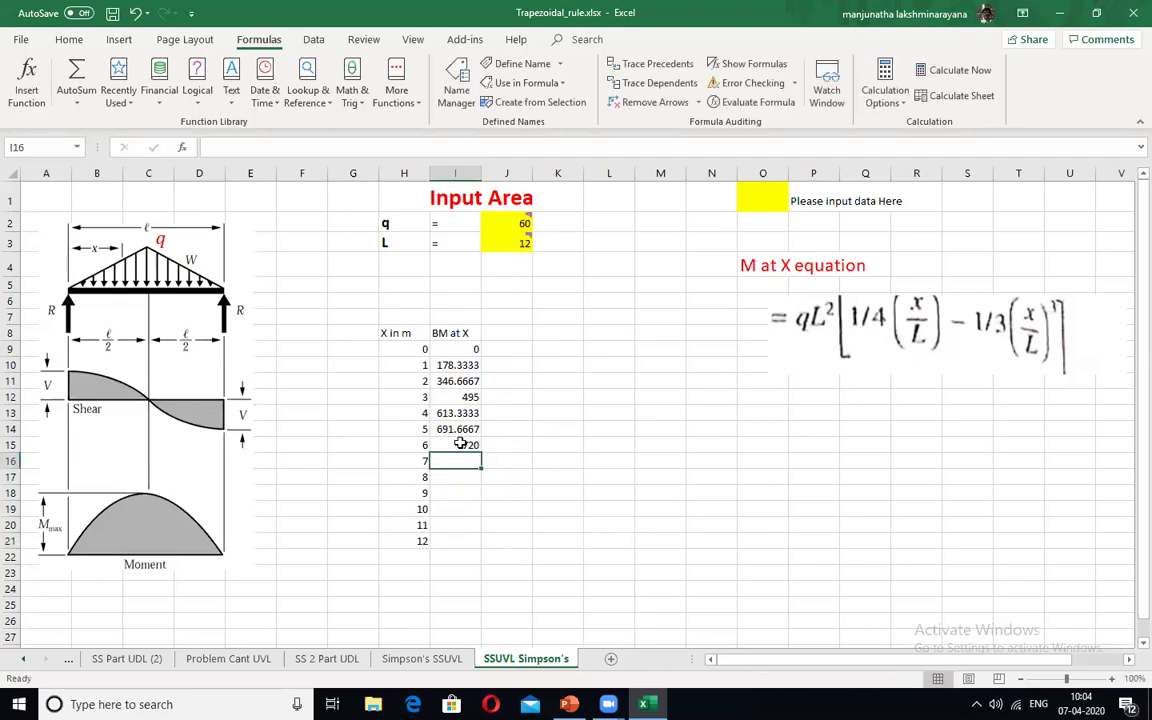
pyautogui.write('=')
pyautogui.click(450, 429)
pyautogui.press('Return')
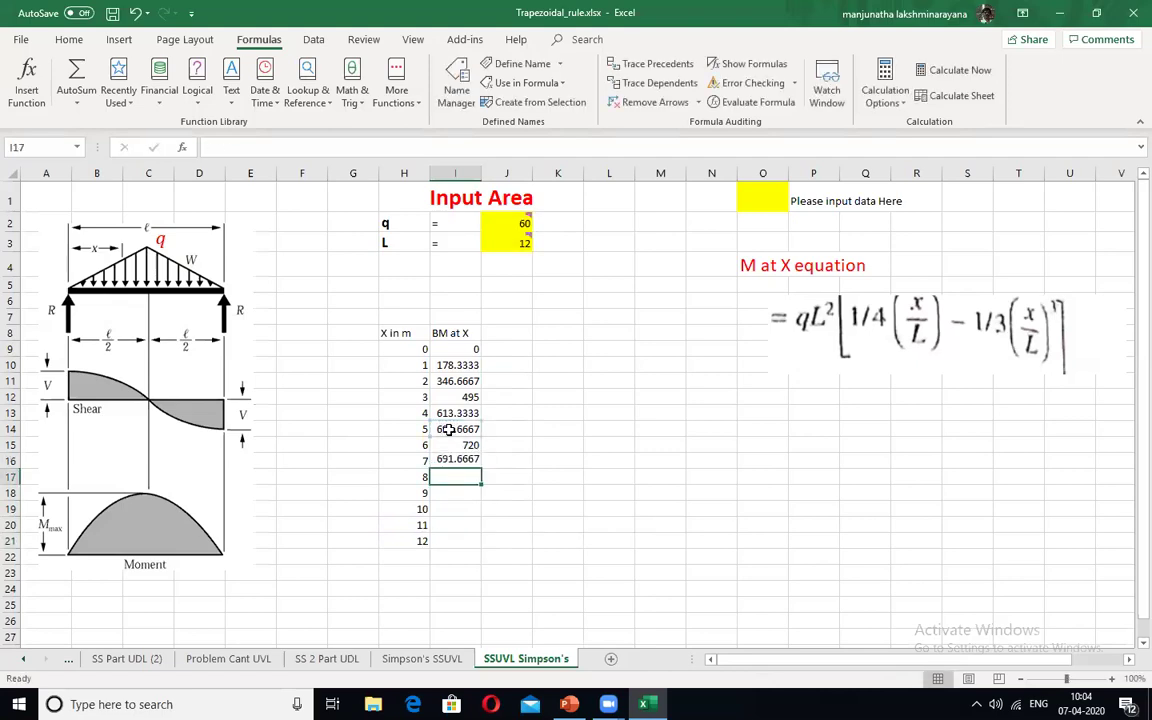
pyautogui.write('=')
pyautogui.click(452, 413)
pyautogui.press('Return')
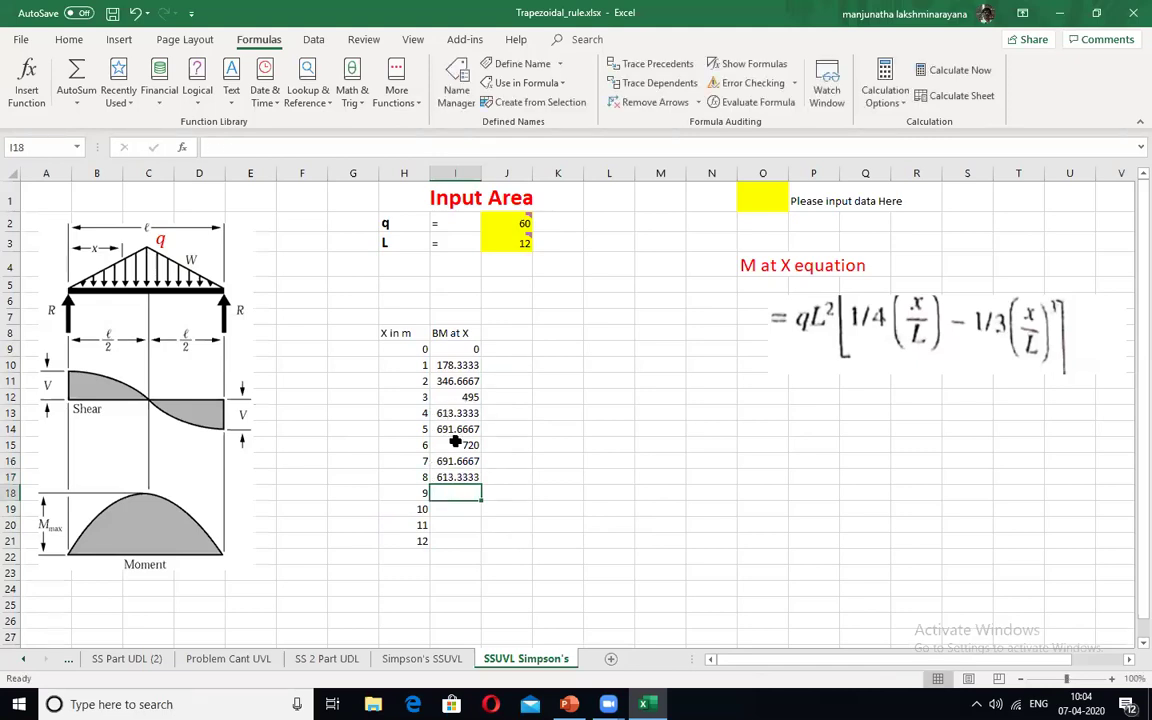
pyautogui.write('=')
pyautogui.click(465, 397)
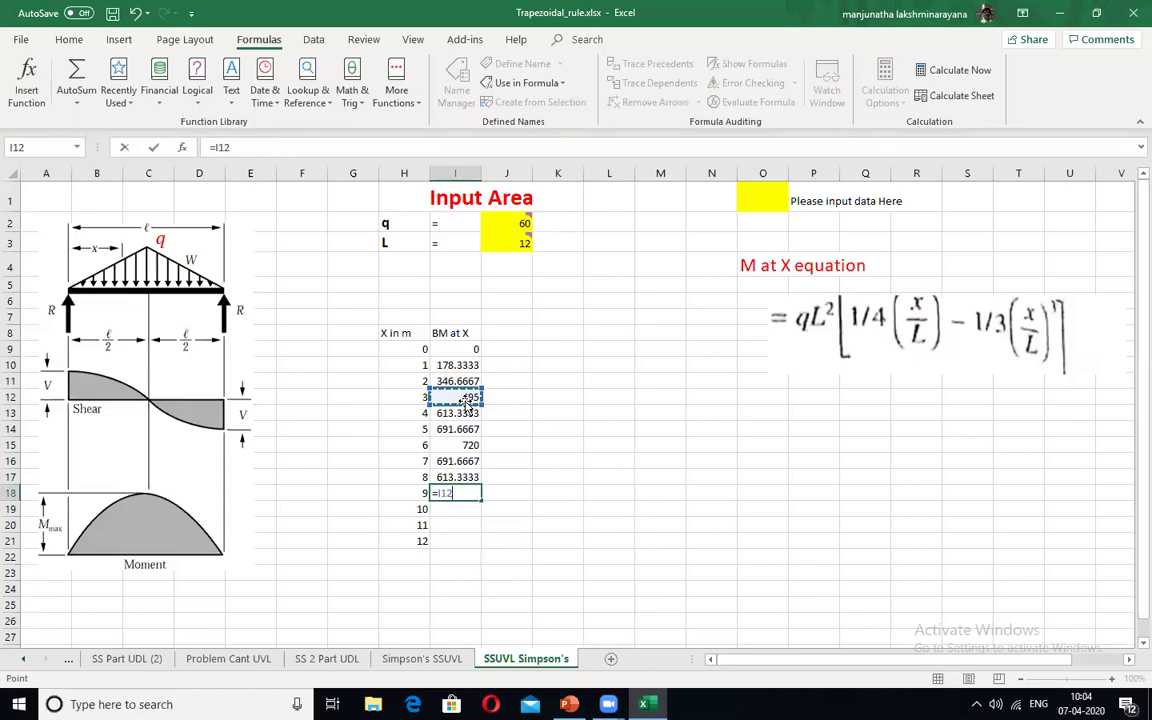
pyautogui.press('Return')
# Step: Mirror the remaining bending moments by setting I19 to =I11, I20 to =I10 and I21 to =I9
pyautogui.write('=')
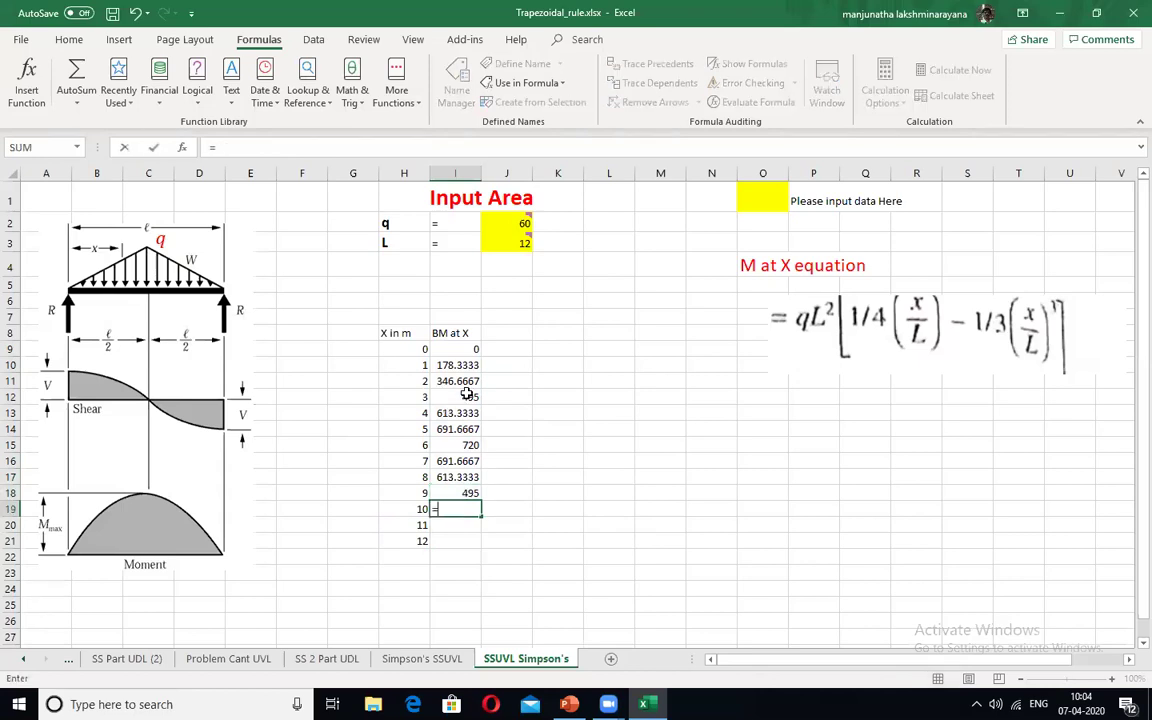
pyautogui.click(466, 382)
pyautogui.press('Return')
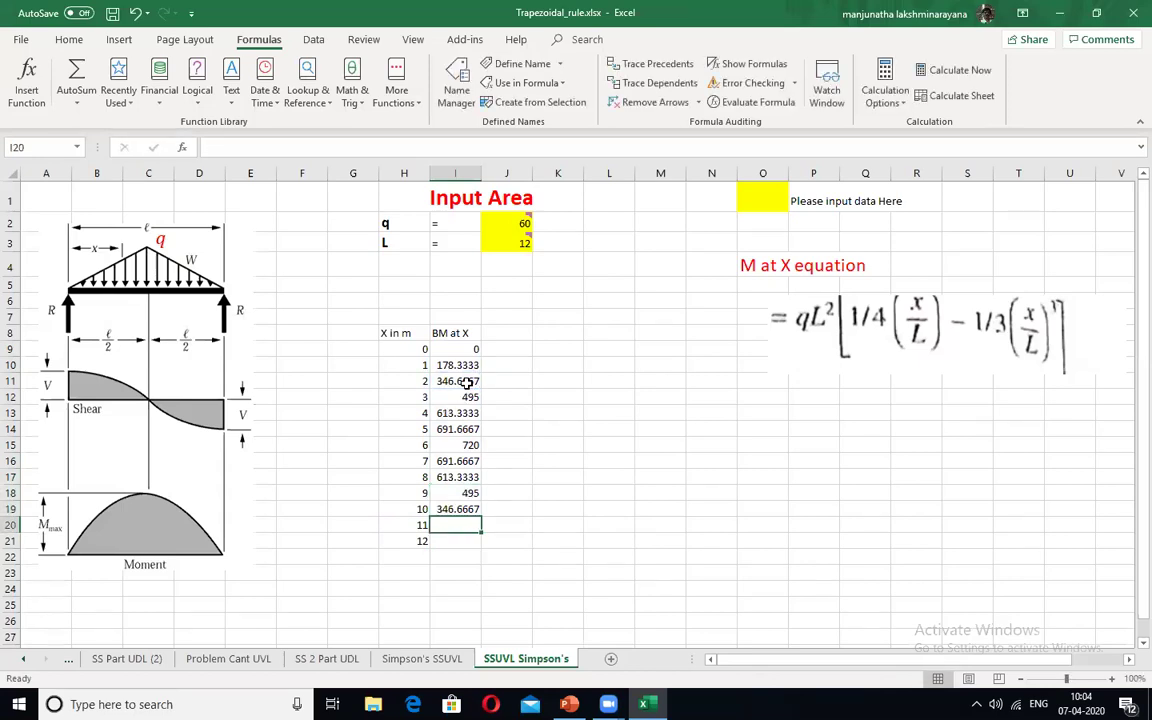
pyautogui.write('=')
pyautogui.click(458, 366)
pyautogui.press('Return')
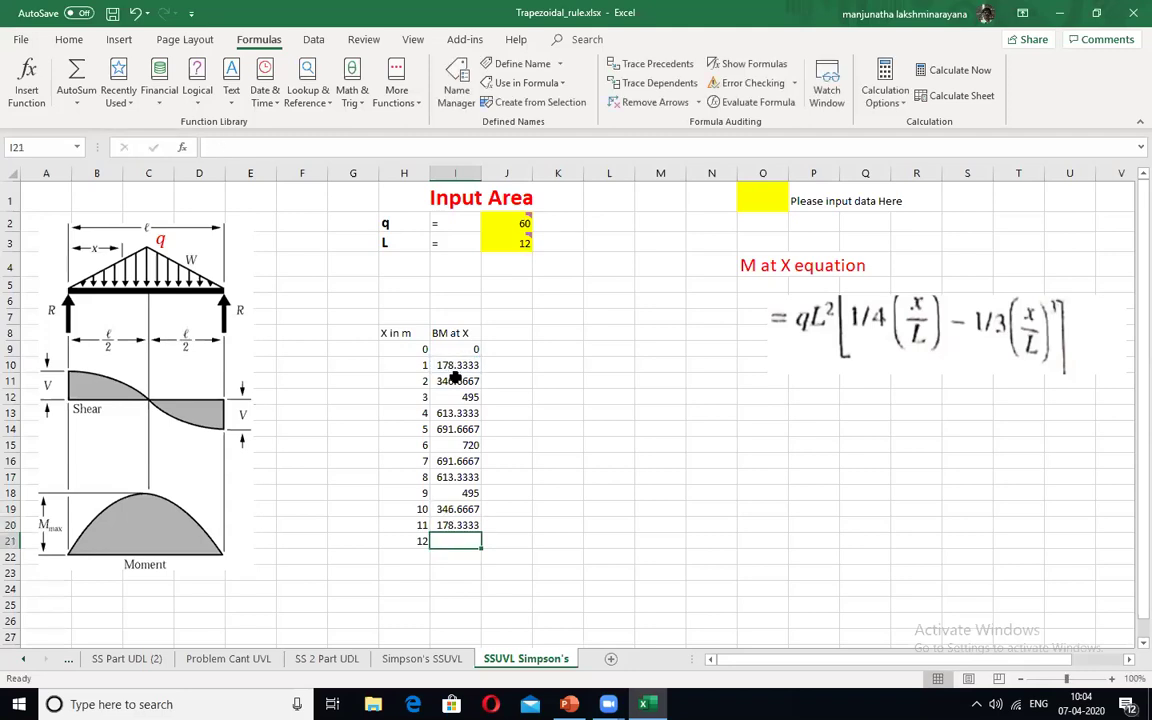
pyautogui.write('=')
pyautogui.click(458, 349)
pyautogui.press('Return')
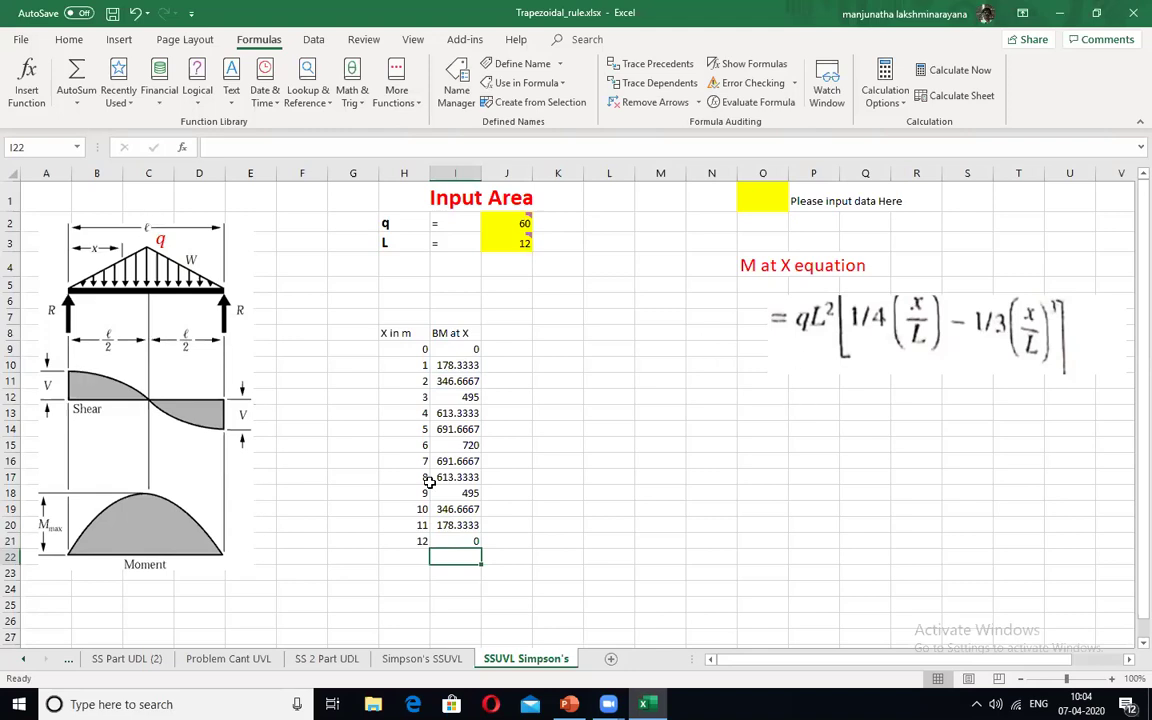
pyautogui.press('Up')
pyautogui.press('Up')
pyautogui.press('Up')
pyautogui.press('Right')
pyautogui.press('Right')
pyautogui.press('Right')
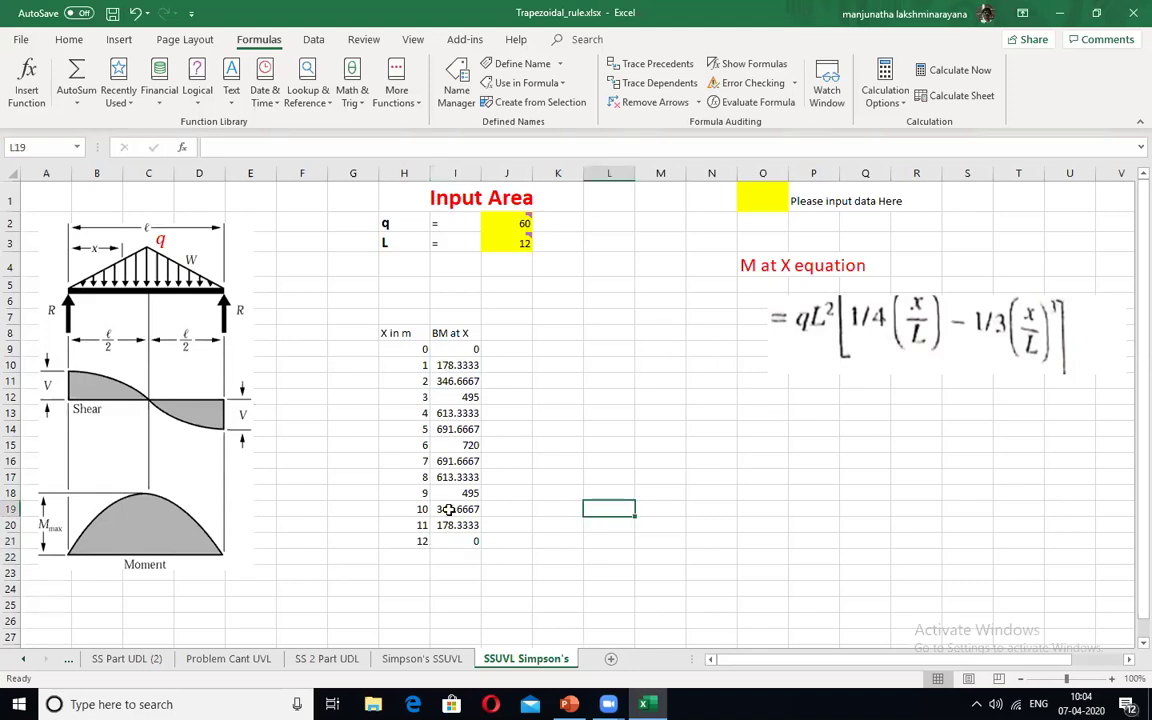
# Step: Enter the label Area in H24 below the bending moment table
pyautogui.scroll(-1, 510, 448)
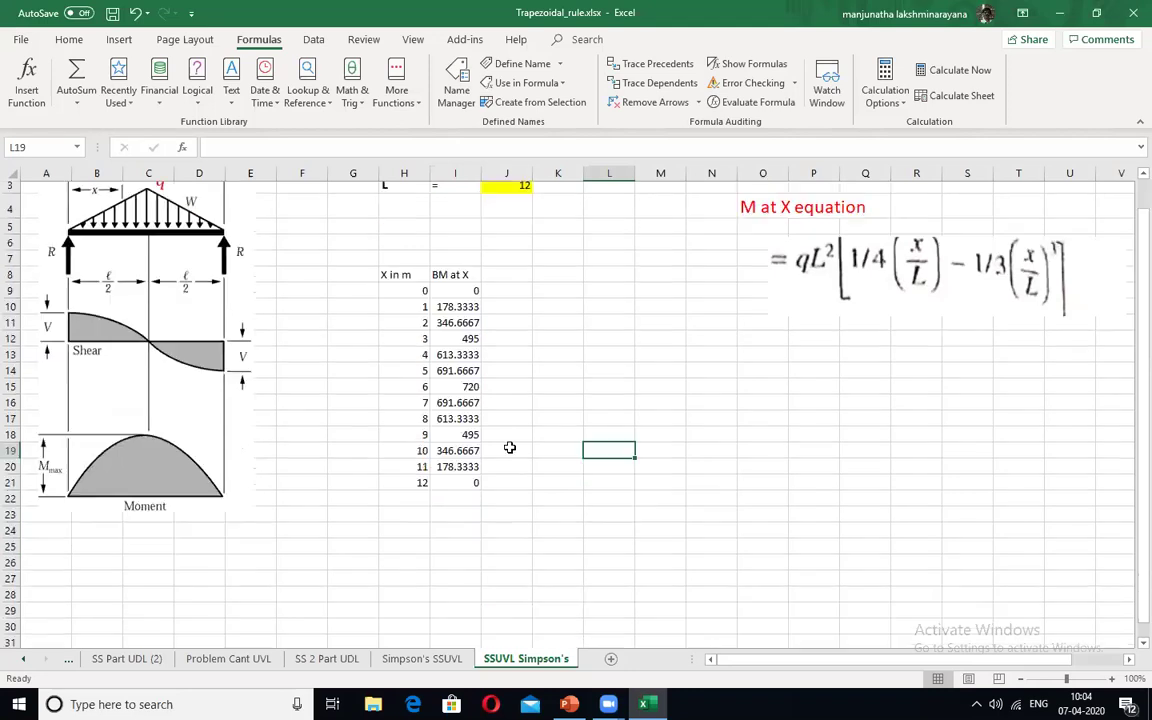
pyautogui.scroll(-1, 480, 480)
pyautogui.click(455, 517)
pyautogui.click(391, 515)
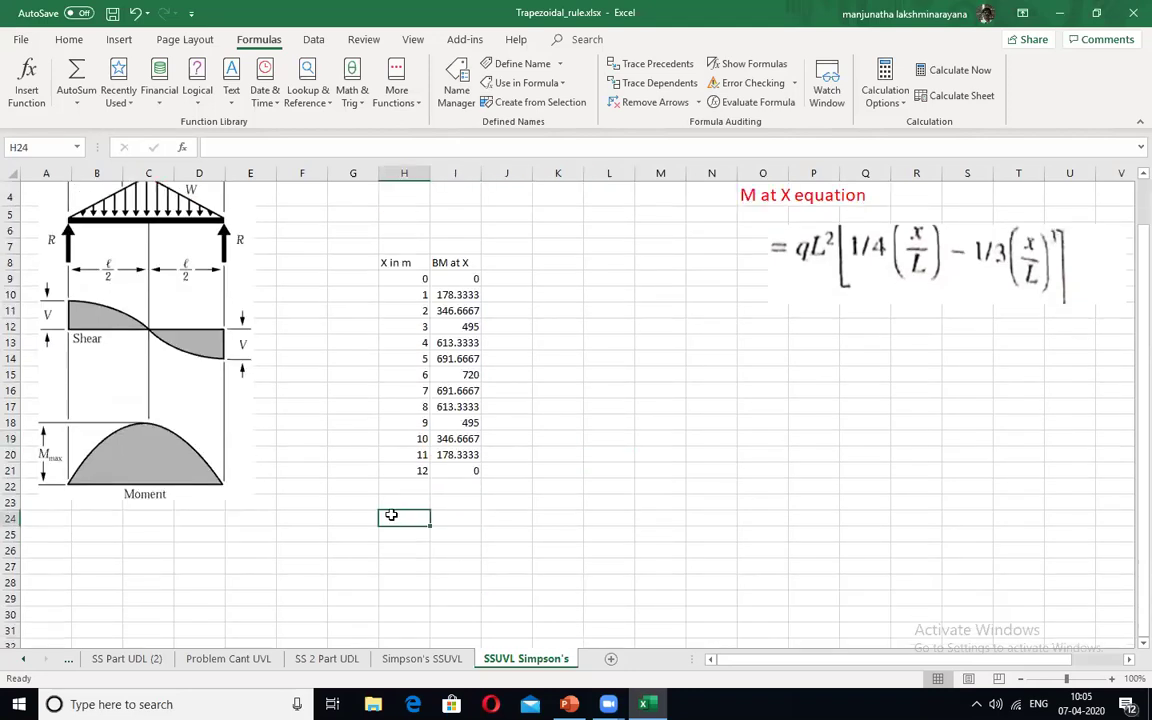
pyautogui.write('Ar')
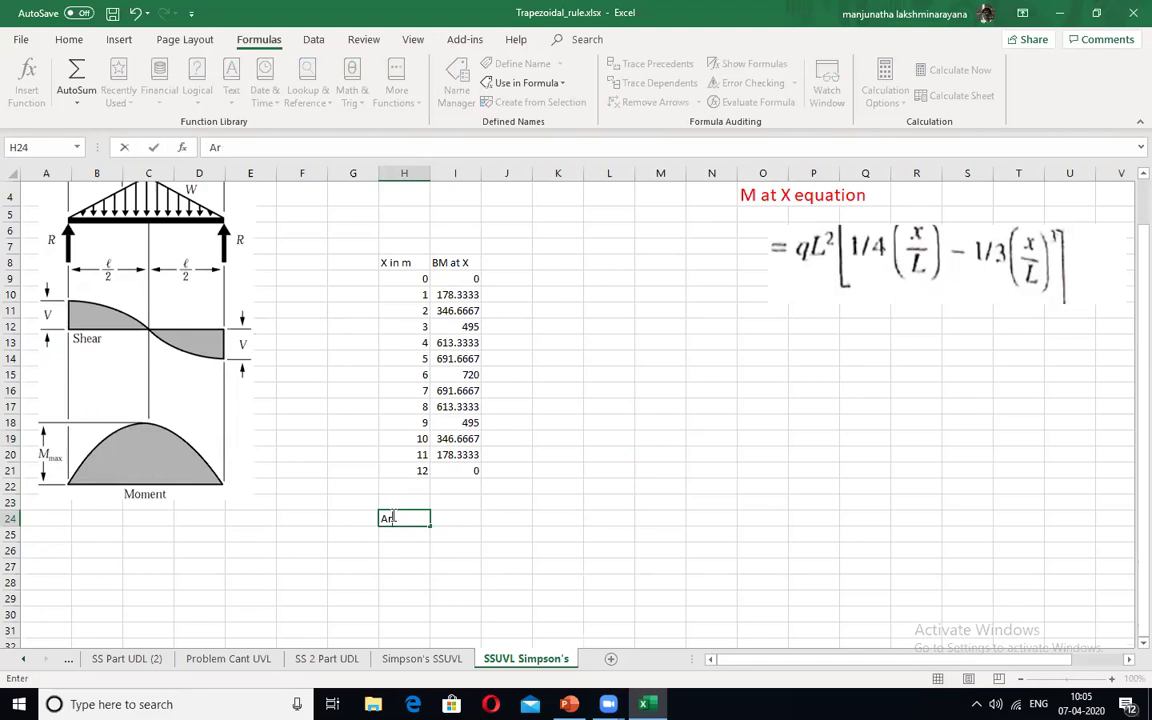
pyautogui.write('eear')
pyautogui.click(469, 516)
pyautogui.write('=')
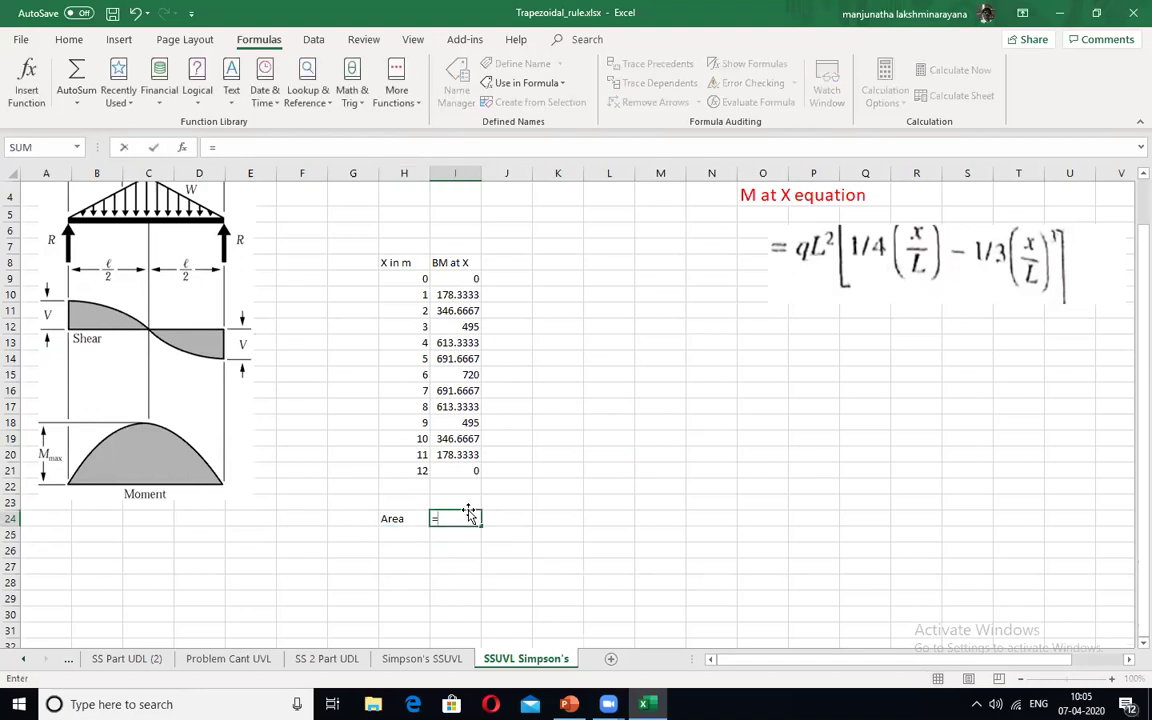
pyautogui.click(492, 595)
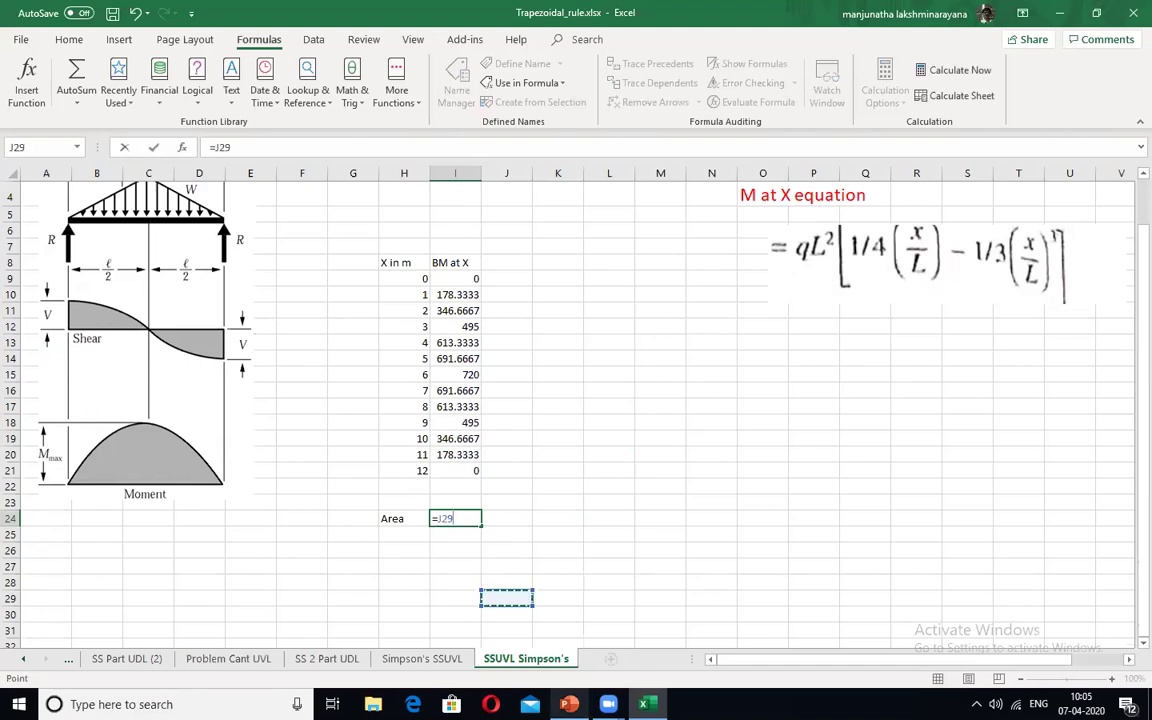
pyautogui.hotkey('alt', 'Tab')
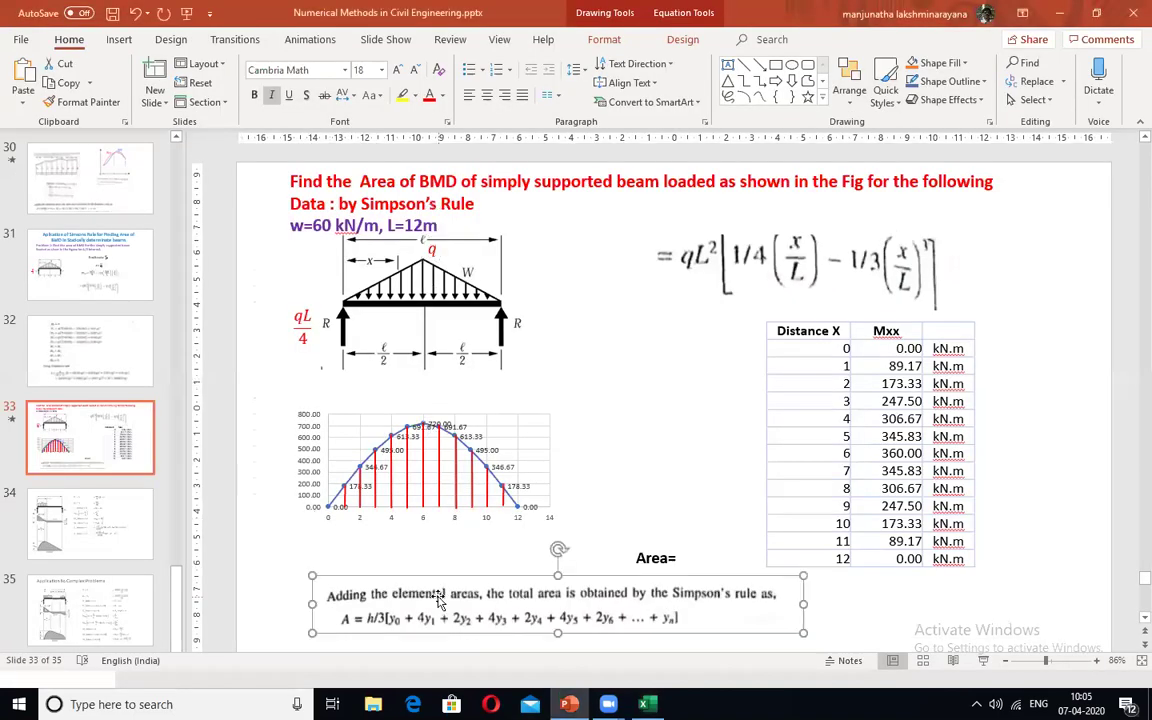
pyautogui.click(437, 600)
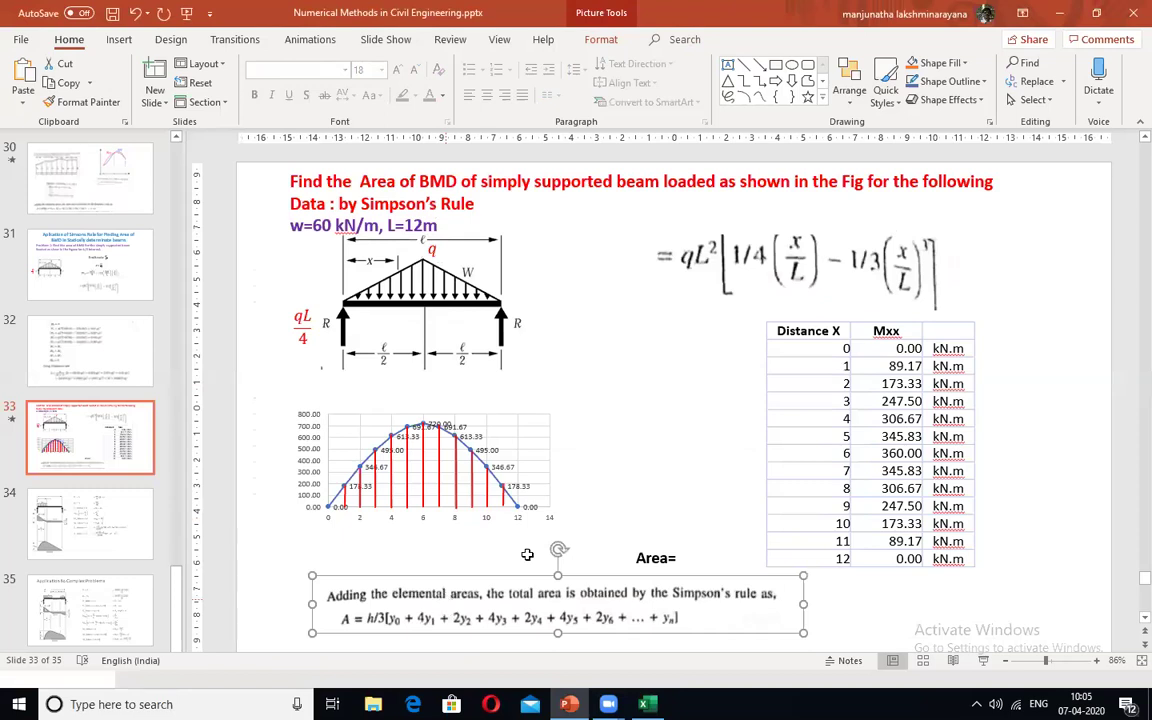
pyautogui.hotkey('alt', 'Tab')
pyautogui.click(750, 440)
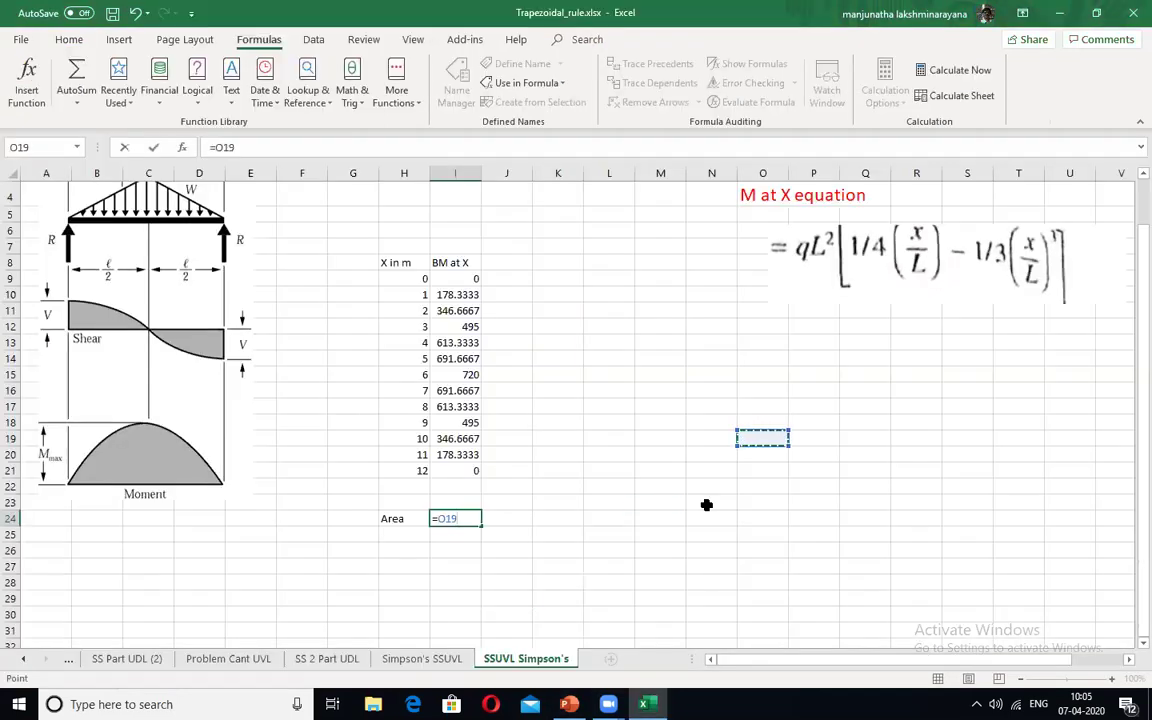
pyautogui.hotkey('alt', 'Tab')
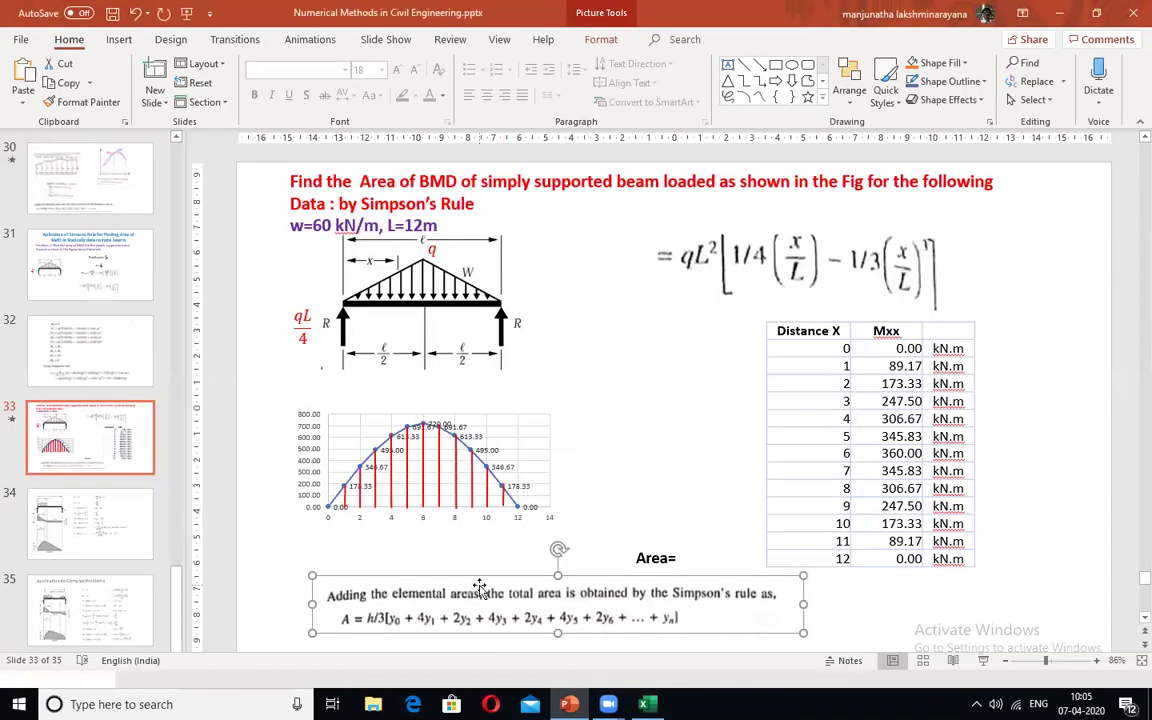
pyautogui.hotkey('alt', 'Tab')
pyautogui.click(810, 486)
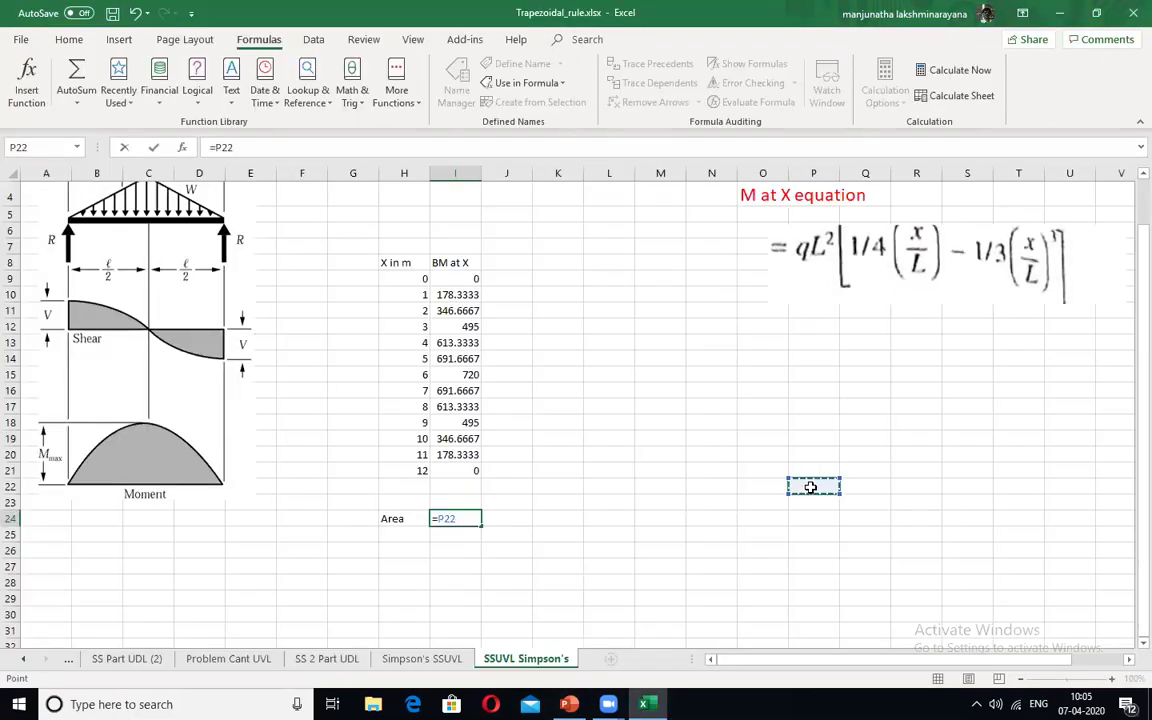
pyautogui.click(715, 517)
# Step: Copy the Simpson's rule formula picture from the PowerPoint slide and place it below the M at X equation in the Excel worksheet
pyautogui.click(570, 704)
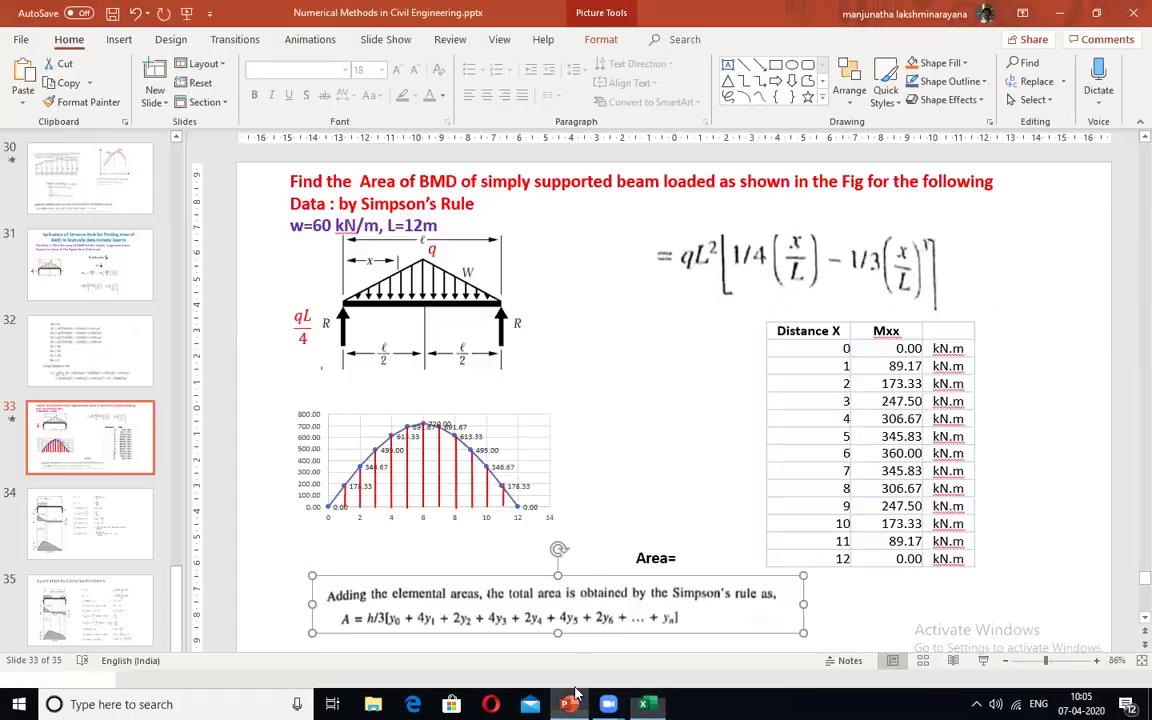
pyautogui.rightClick(456, 604)
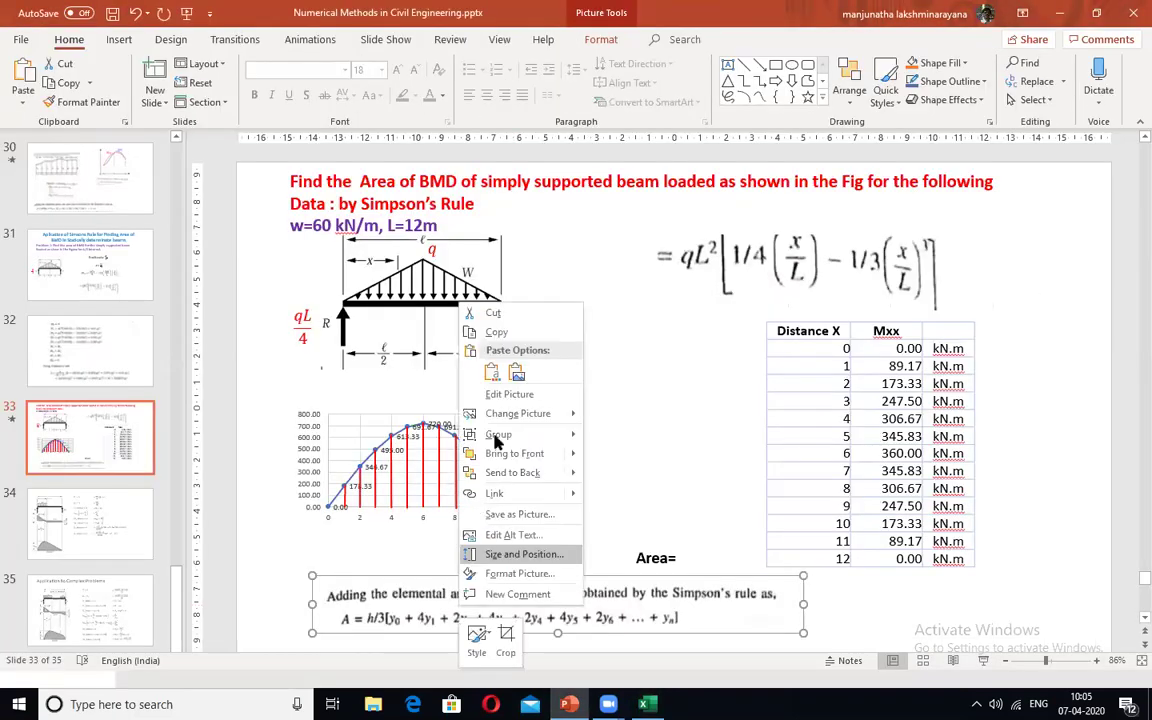
pyautogui.click(484, 329)
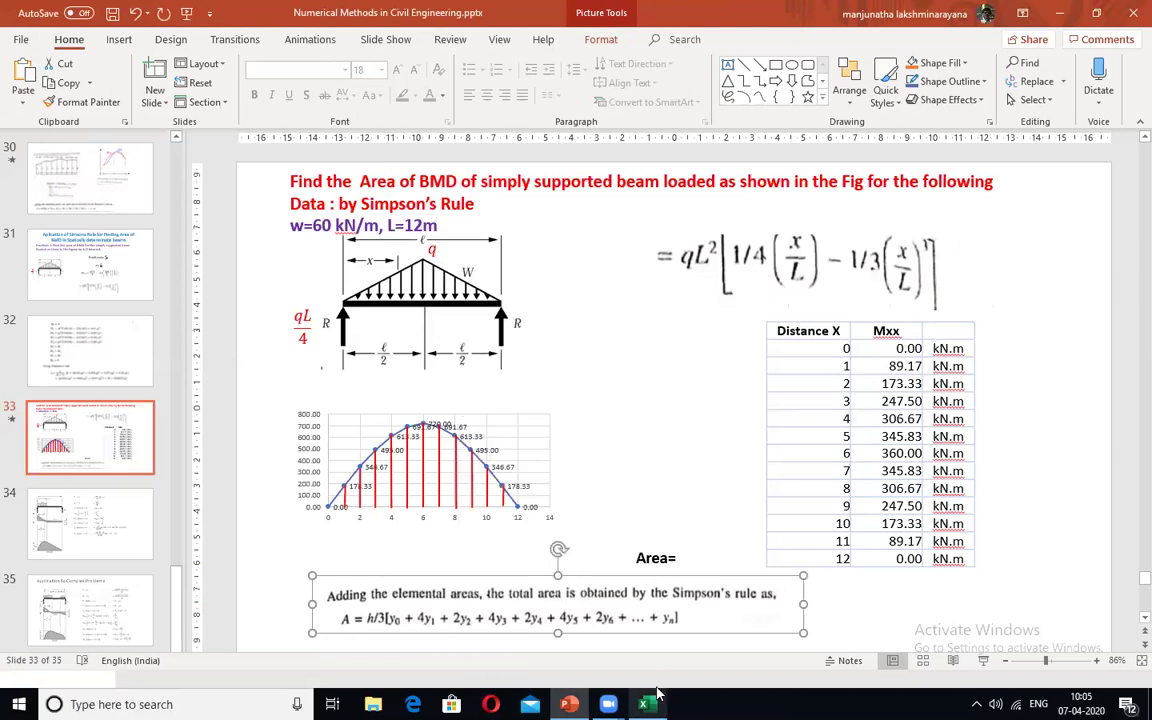
pyautogui.hotkey('alt', 'Tab')
pyautogui.press('Escape')
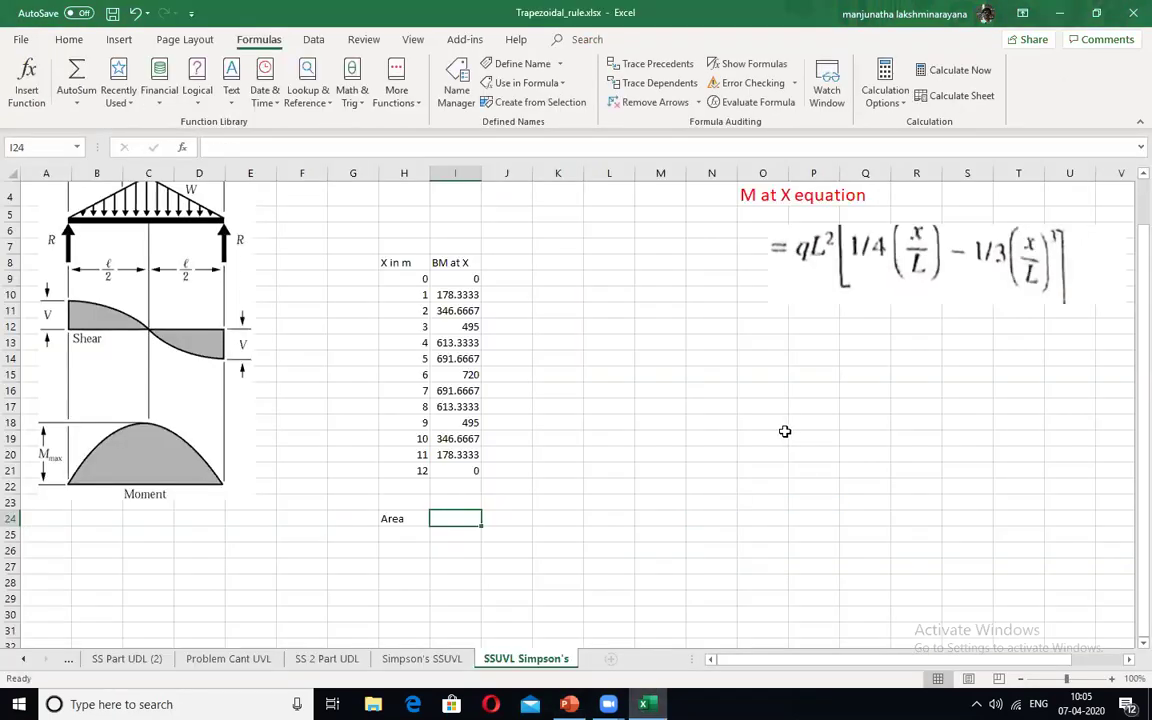
pyautogui.hotkey('ctrl', 'v')
pyautogui.moveTo(812, 481); pyautogui.dragTo(864, 325)
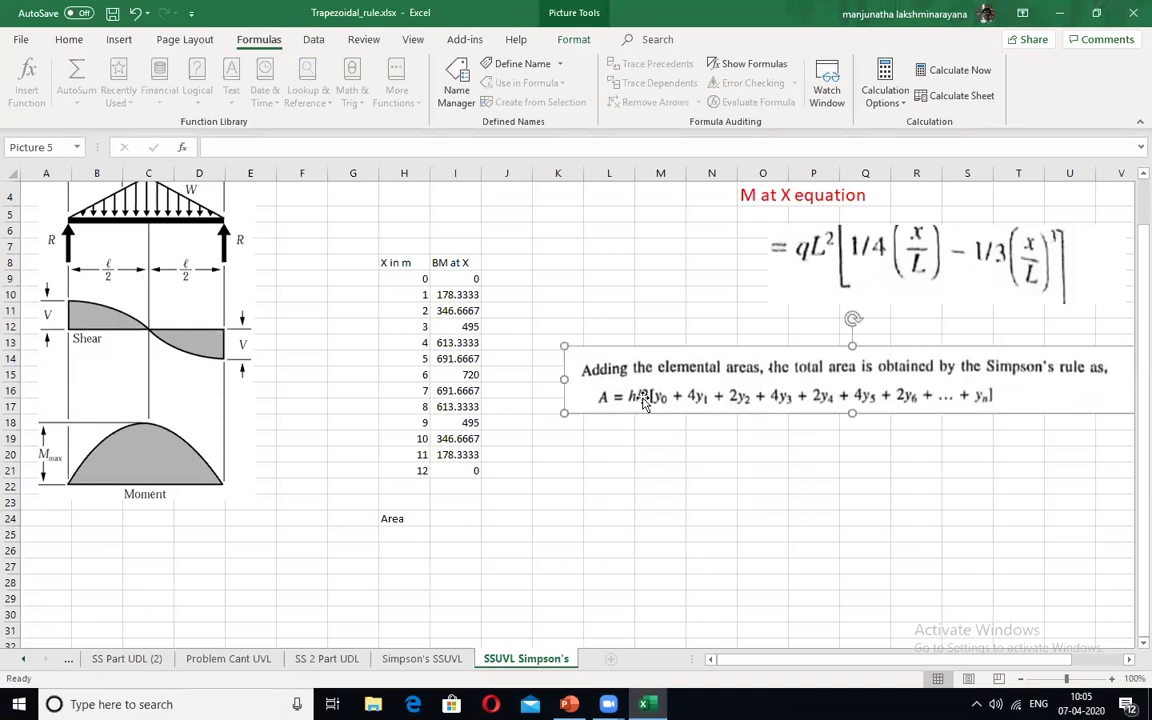
# Step: Start the Simpson's rule area formula in I24 as =1/3(I9+4*I10
pyautogui.click(461, 520)
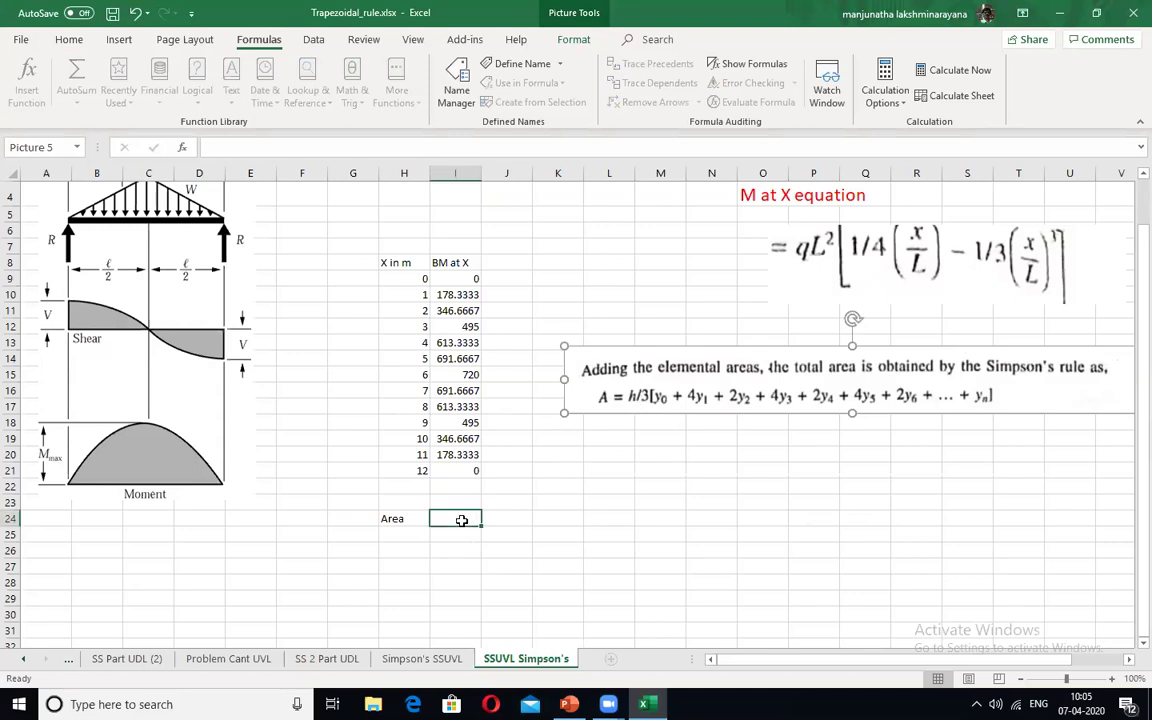
pyautogui.click(461, 520)
pyautogui.write('=')
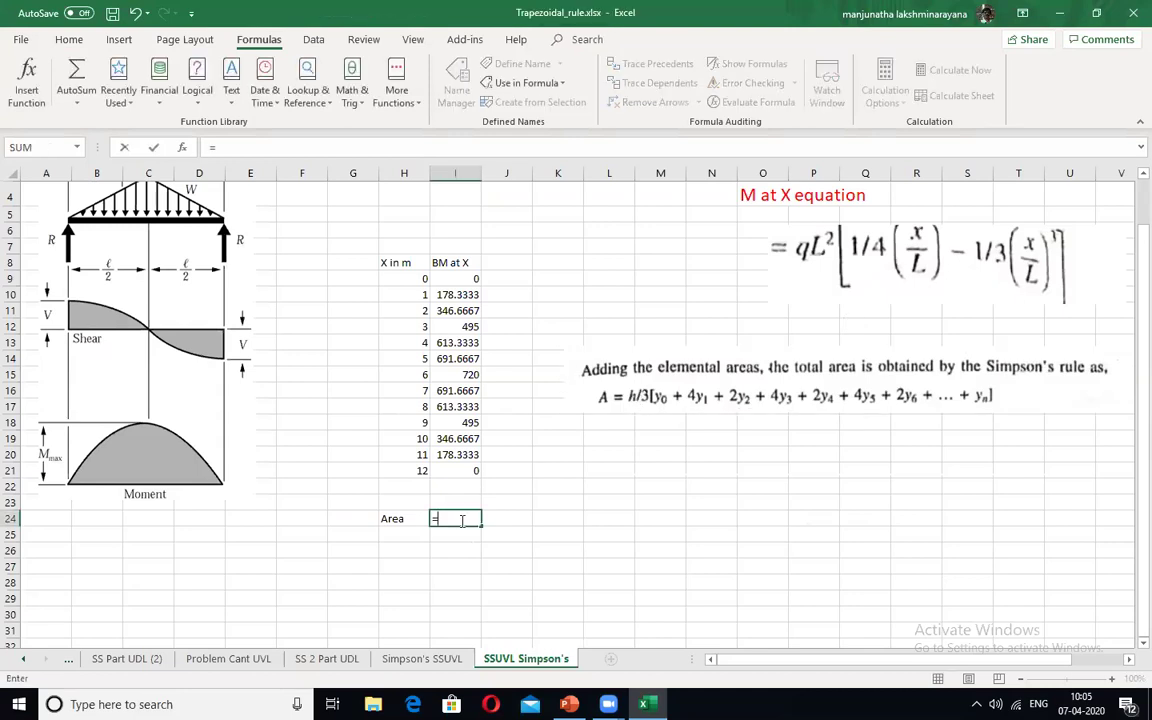
pyautogui.write('1')
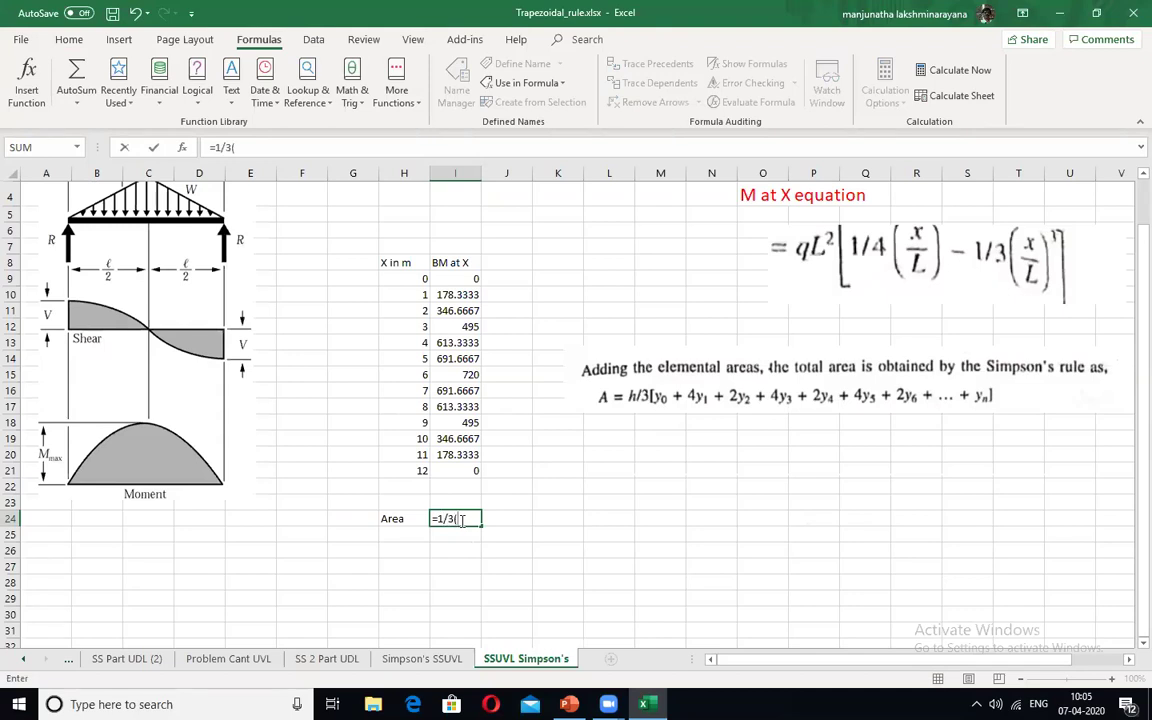
pyautogui.write('/3(')
pyautogui.click(465, 278)
pyautogui.write('+')
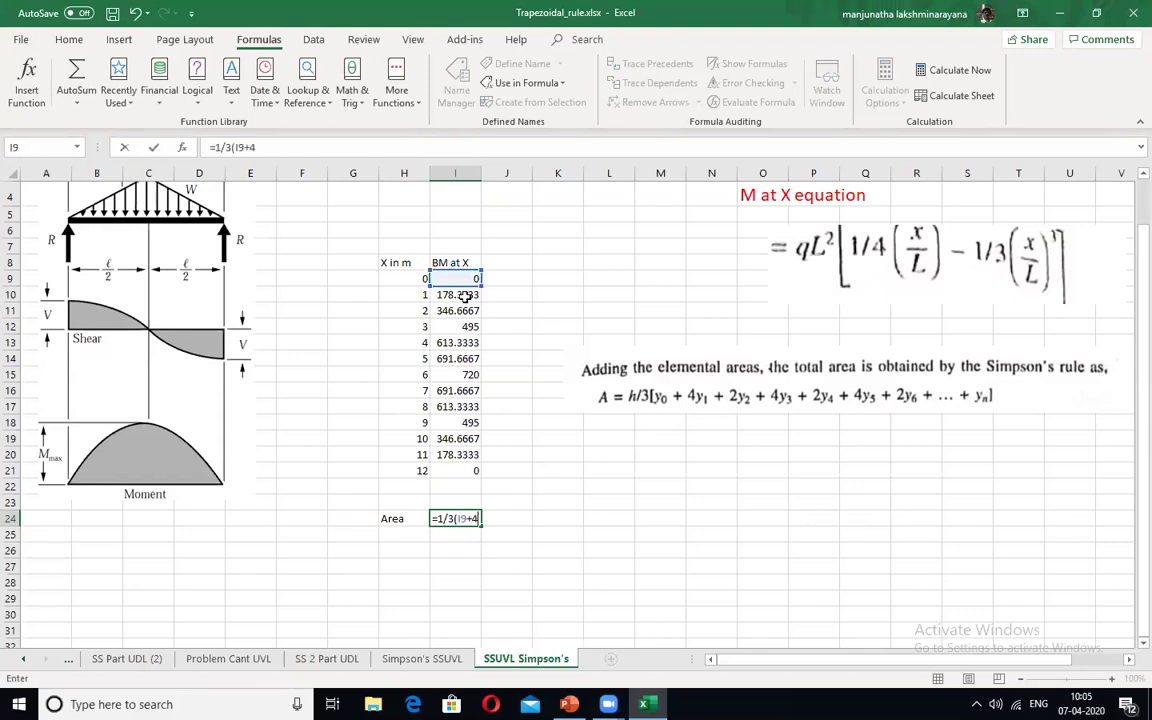
pyautogui.write('4*')
pyautogui.click(466, 298)
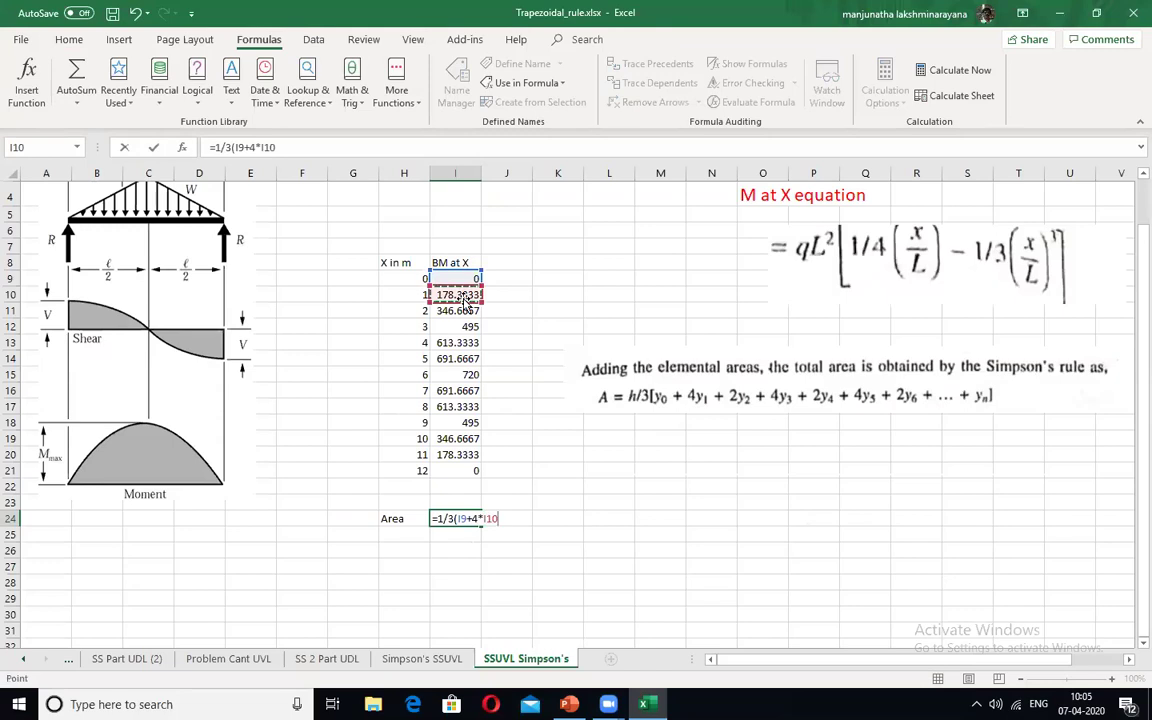
# Step: Extend the area formula with +2*I11+4 and accept the suggested correction to =1/3*(I9+4*I10+2*I11+4)
pyautogui.write('+2')
pyautogui.press('Return')
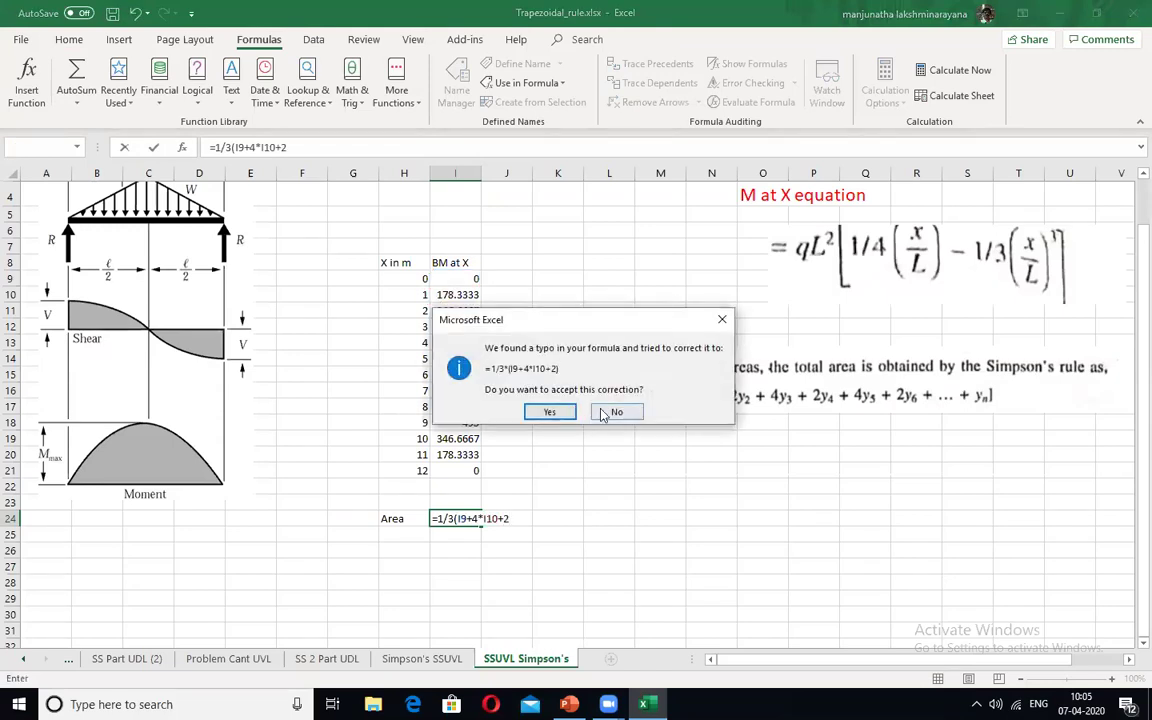
pyautogui.click(612, 412)
pyautogui.click(590, 397)
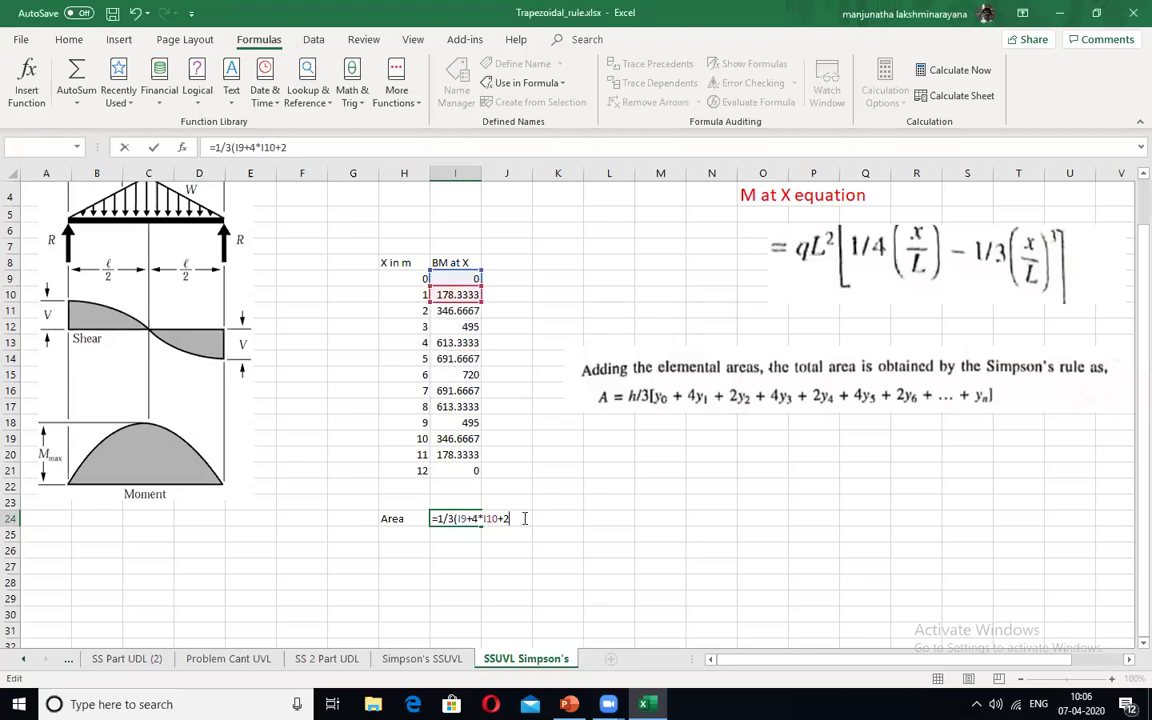
pyautogui.write('*')
pyautogui.click(475, 311)
pyautogui.write('+4')
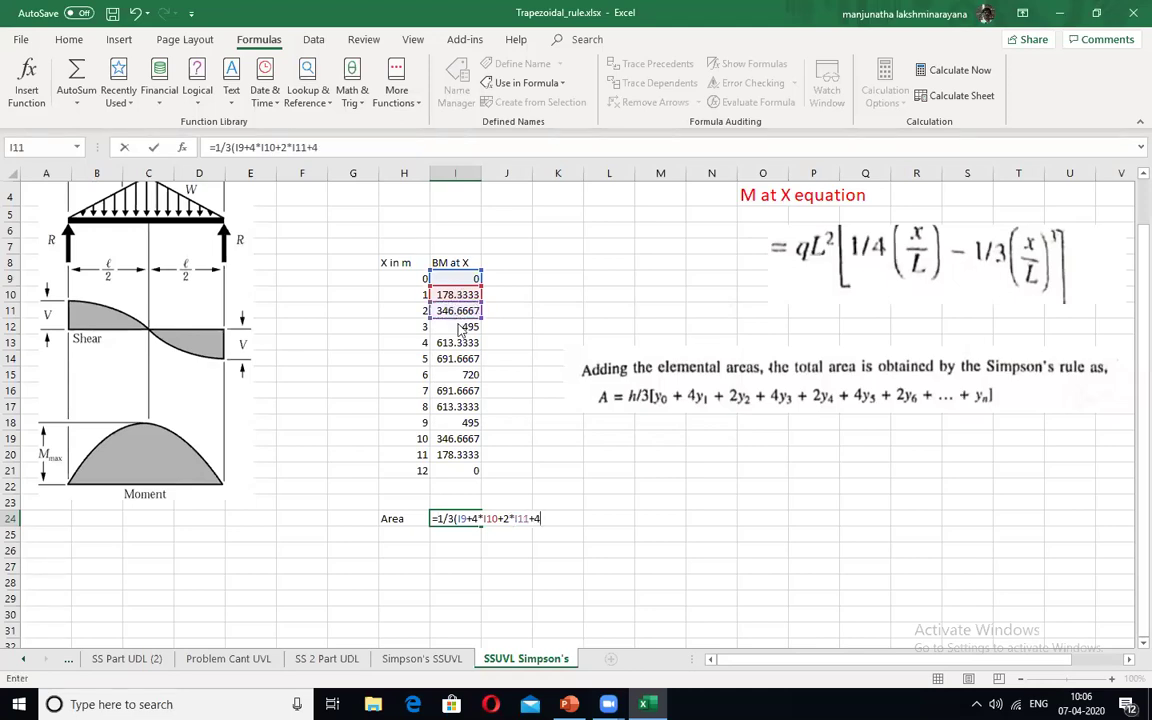
pyautogui.press('Return')
pyautogui.click(549, 412)
# Step: Edit the area formula in I24 so that its last term inside the brackets is 4*I12
pyautogui.click(458, 518)
pyautogui.doubleClick(489, 518)
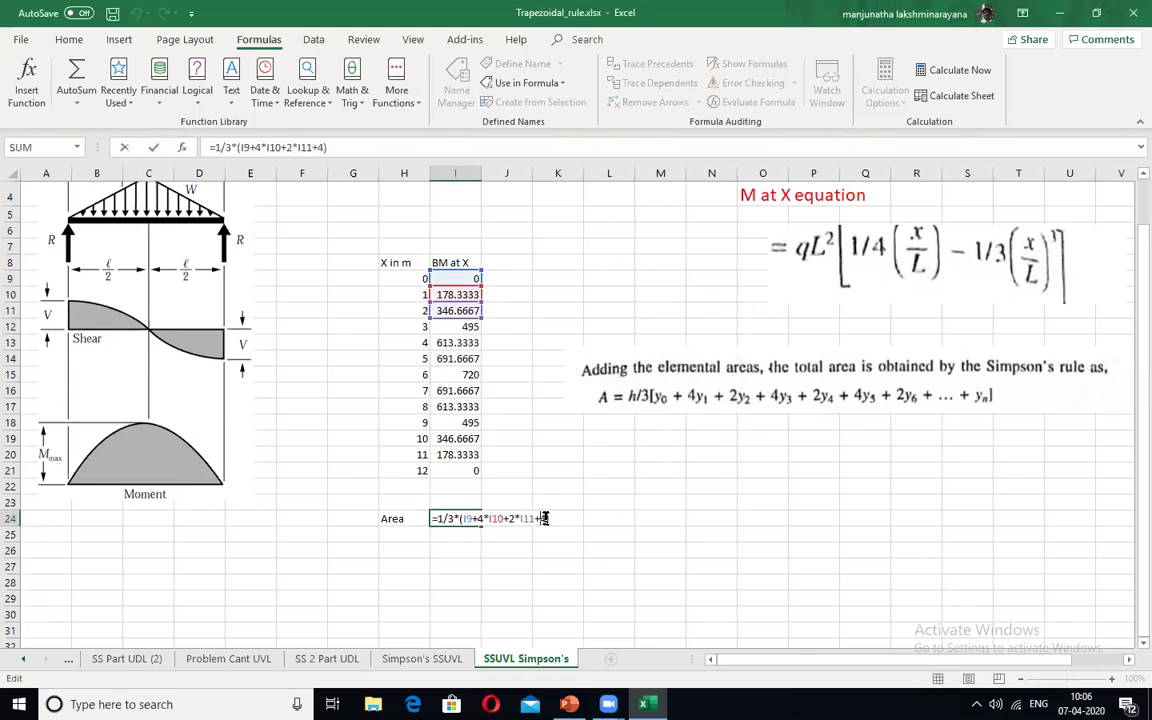
pyautogui.write('*')
pyautogui.click(462, 330)
pyautogui.write(')')
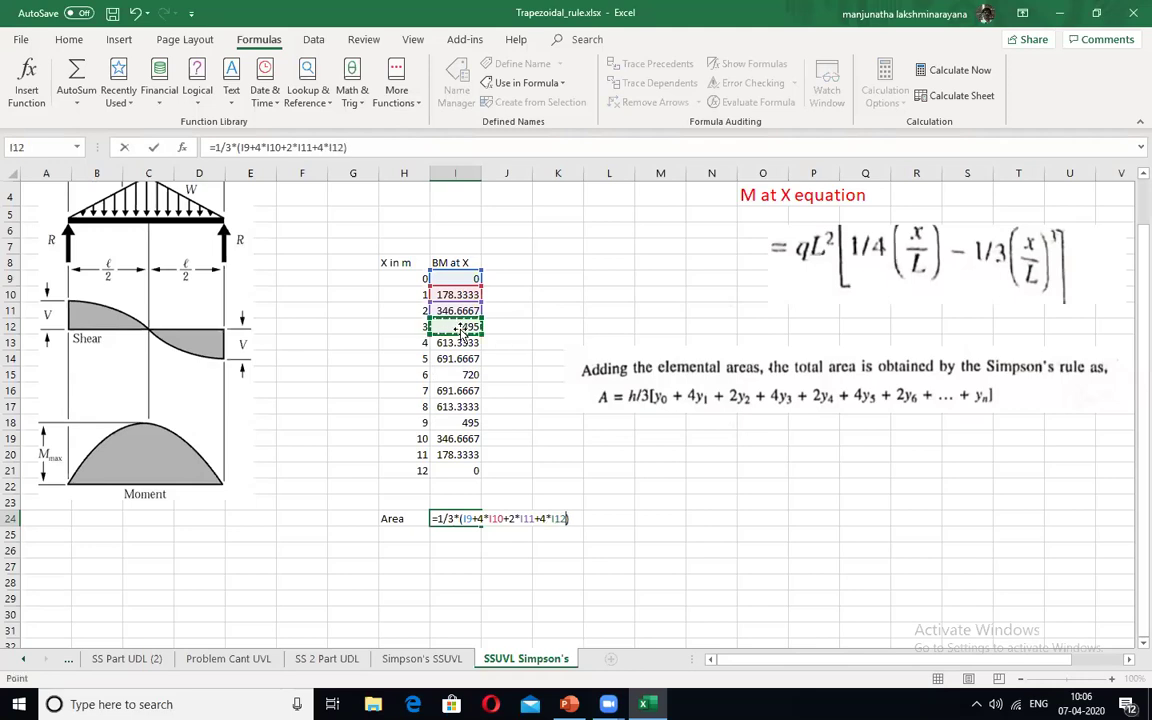
# Step: Append the terms +2*I13+4*I14 inside the brackets of the area formula
pyautogui.write('+2')
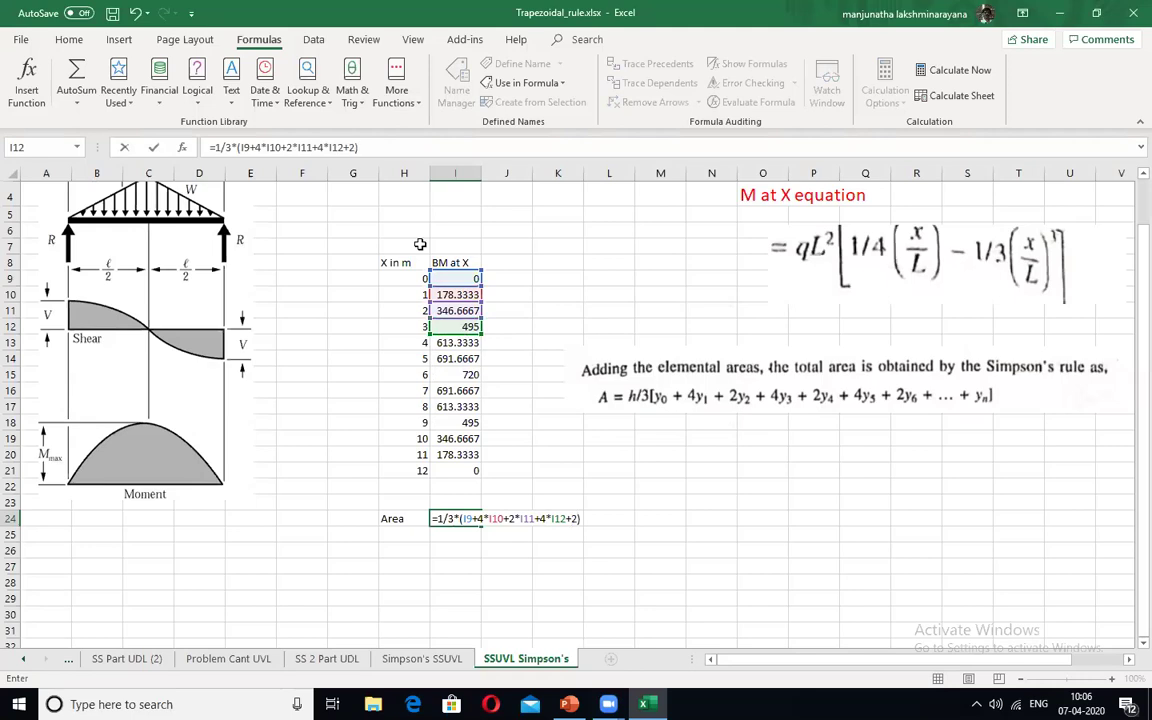
pyautogui.write('*')
pyautogui.click(460, 342)
pyautogui.write('+')
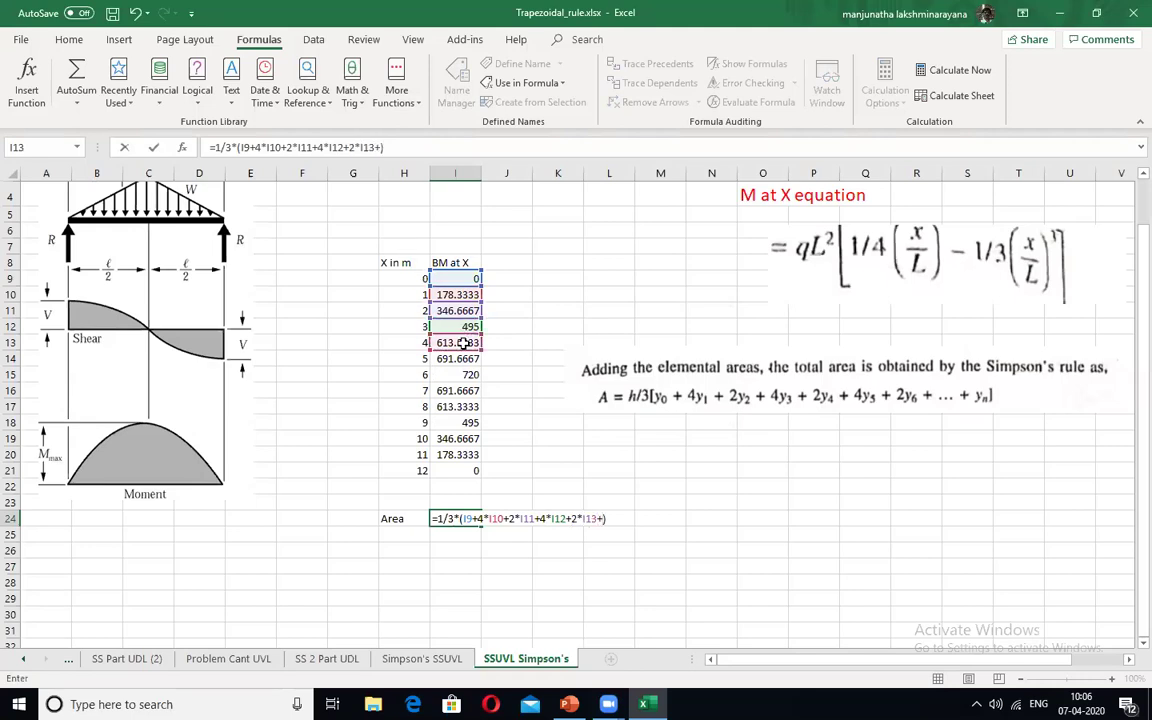
pyautogui.write('4*')
pyautogui.click(460, 358)
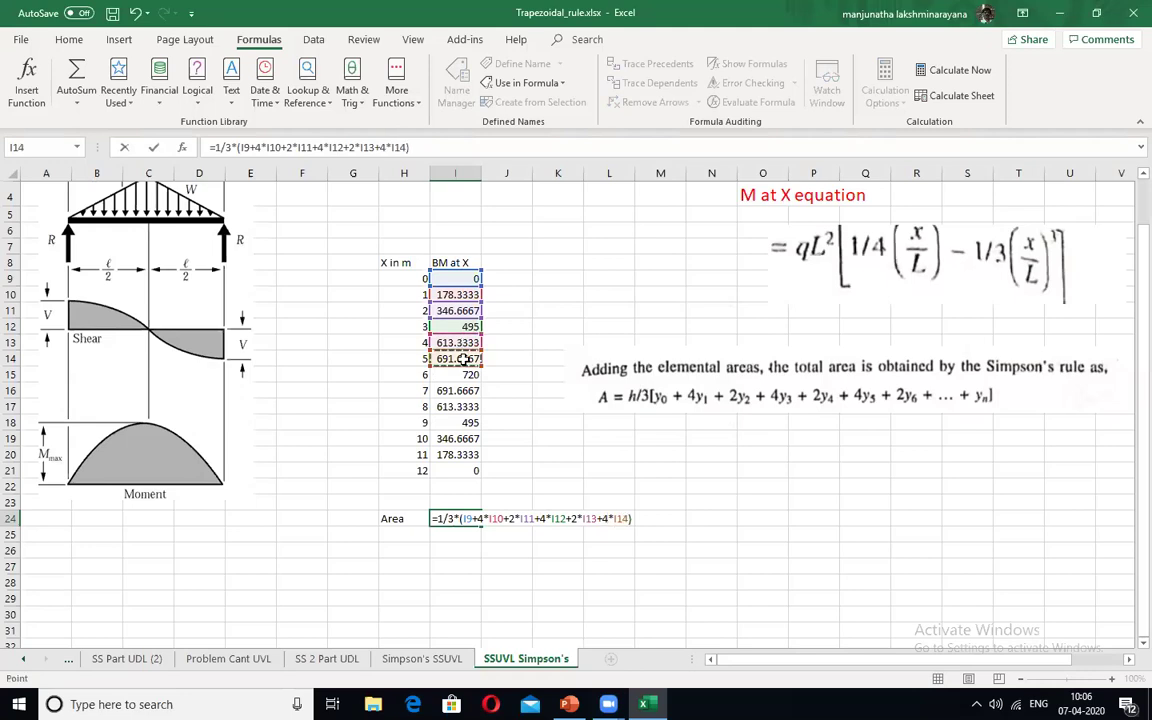
# Step: Append the terms +2*I15+4*I16+2*I17 inside the brackets of the area formula
pyautogui.write('+2*')
pyautogui.click(454, 375)
pyautogui.write('+2*I15+4')
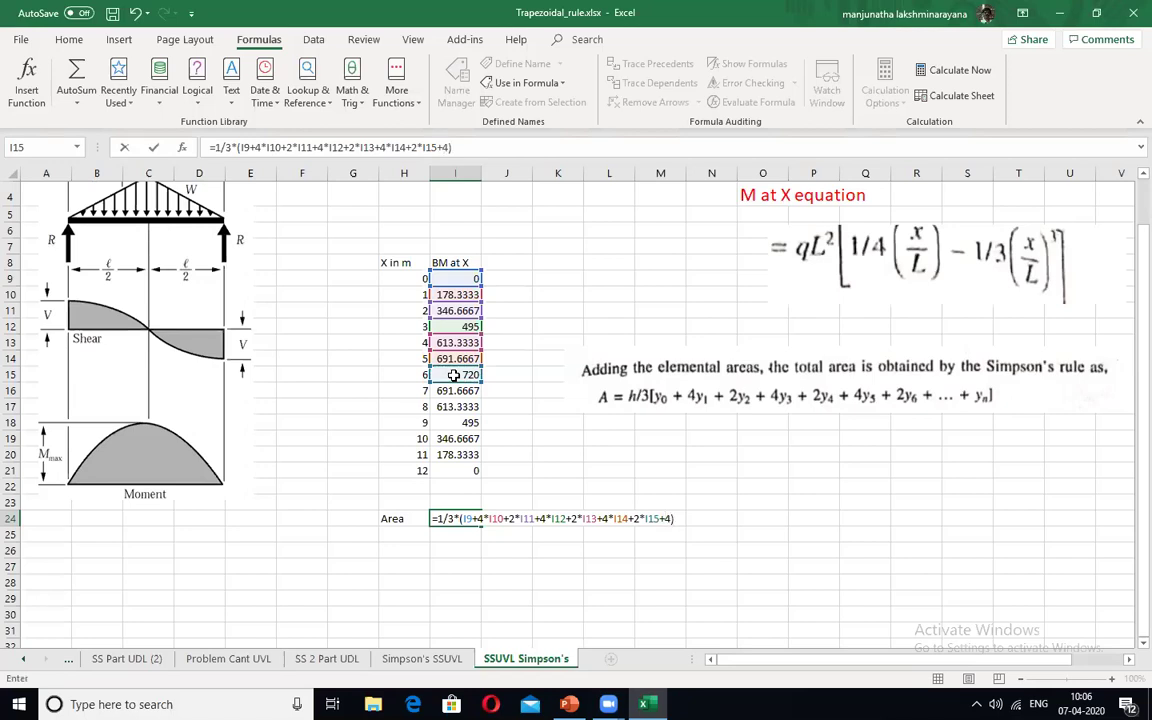
pyautogui.write('*')
pyautogui.click(458, 391)
pyautogui.write('+')
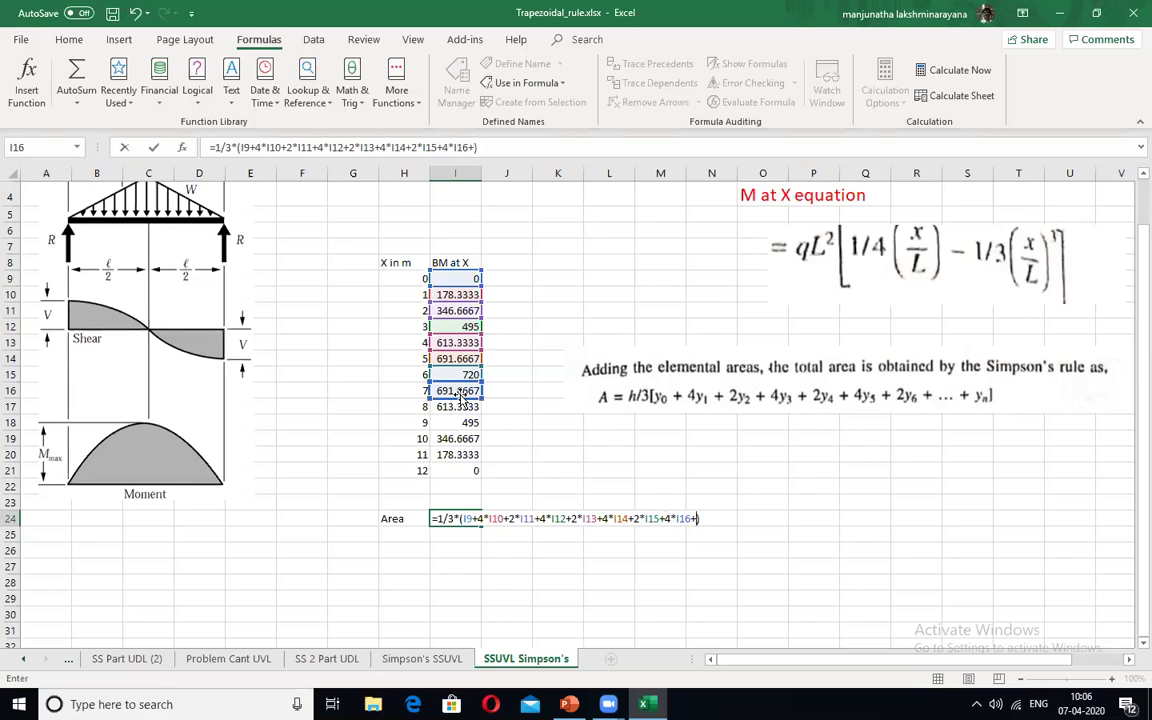
pyautogui.write('2*')
pyautogui.click(470, 406)
# Step: Append the terms +4*I18+2*I19 inside the brackets of the area formula
pyautogui.write('+4')
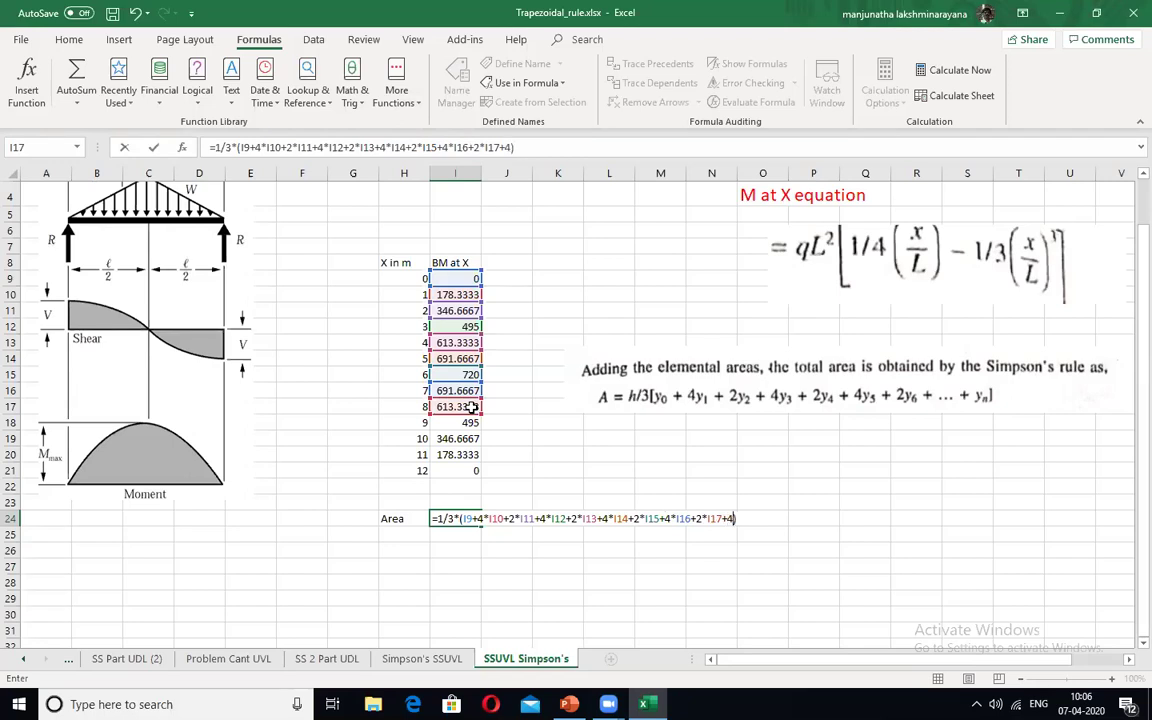
pyautogui.write('*')
pyautogui.click(470, 422)
pyautogui.write('+')
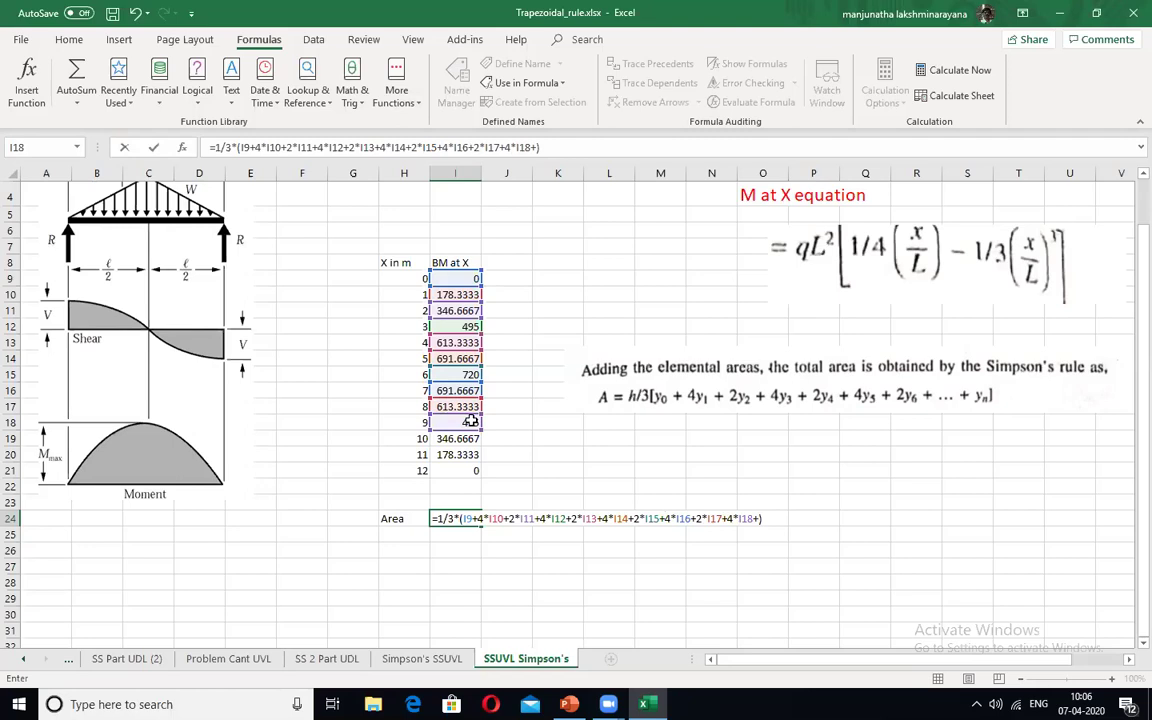
pyautogui.write('2*')
pyautogui.click(460, 439)
# Step: Finish the area formula with +4*I20+I21 and enter the unit sq m beside the result in J24
pyautogui.write('+4*')
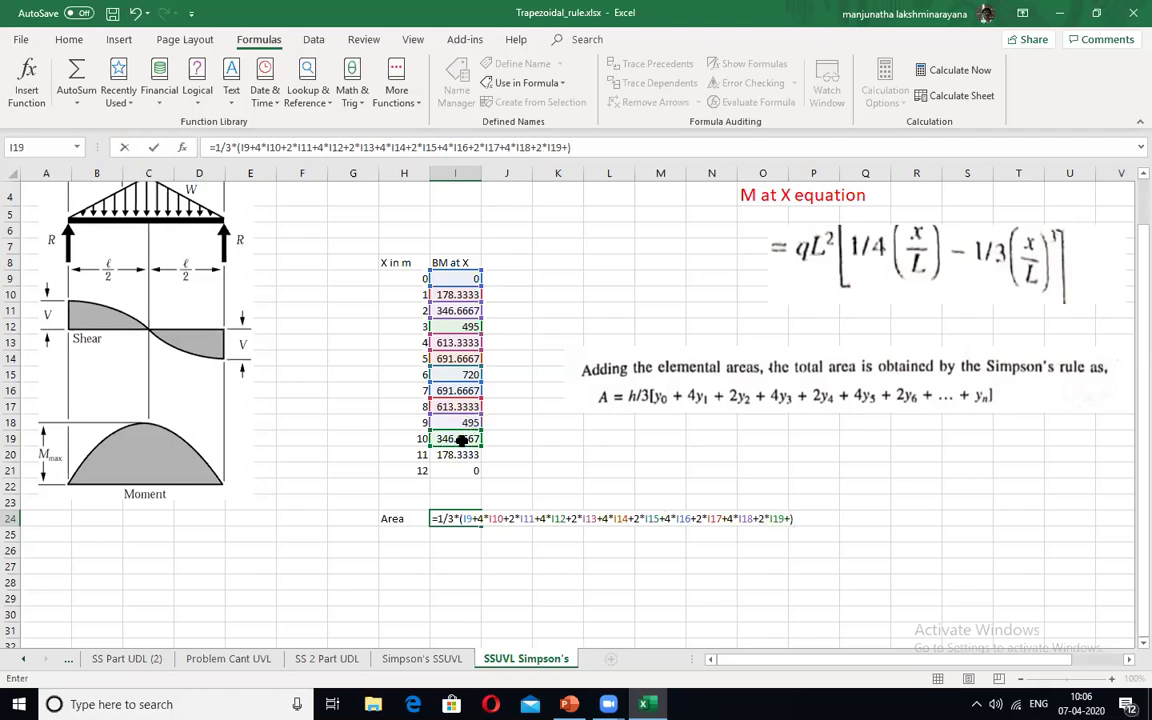
pyautogui.click(455, 453)
pyautogui.write('+')
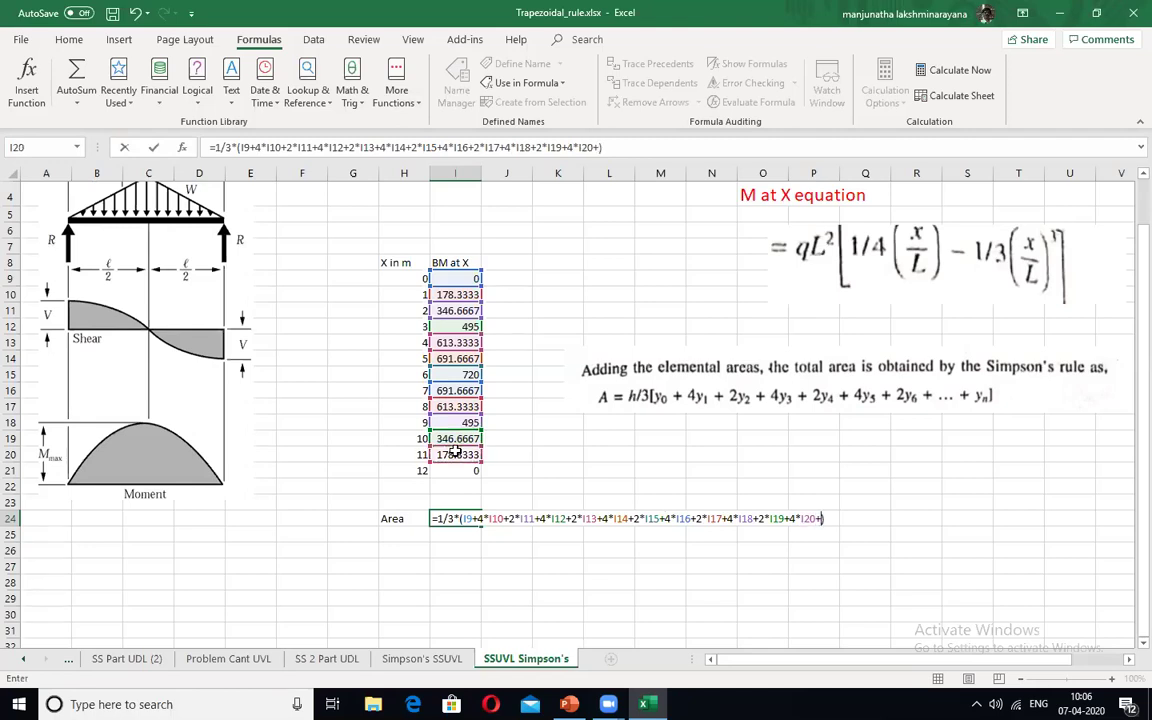
pyautogui.click(460, 472)
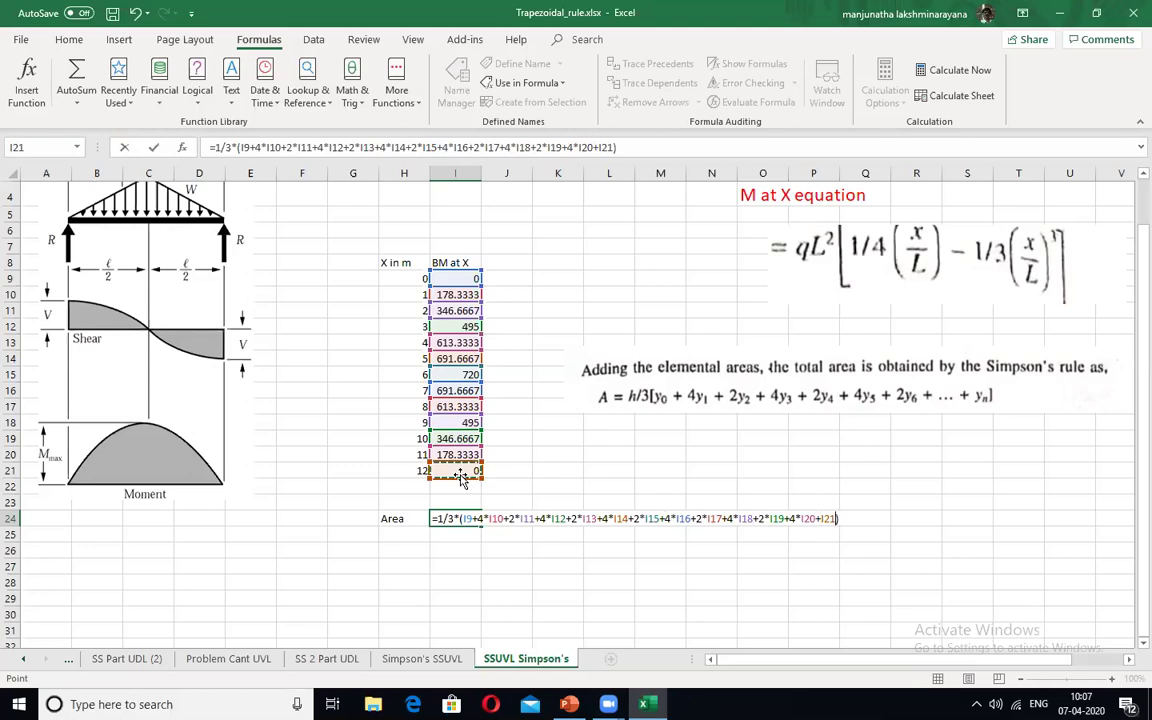
pyautogui.press('Return')
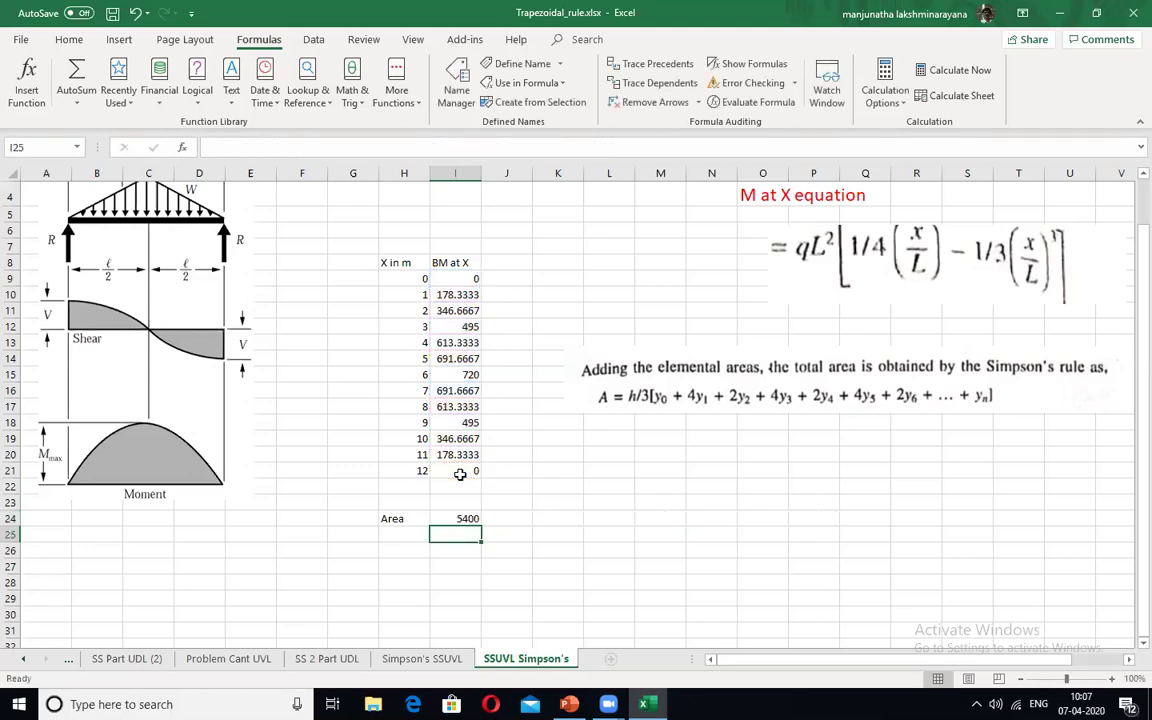
pyautogui.click(510, 519)
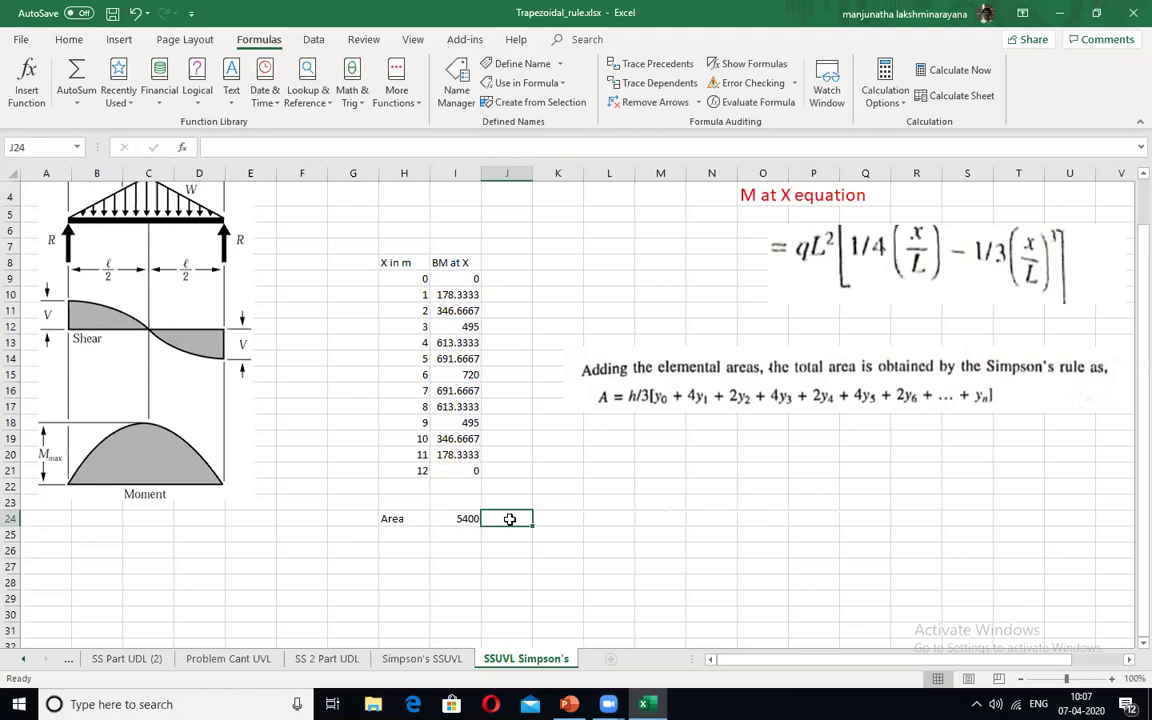
pyautogui.write('sq m')
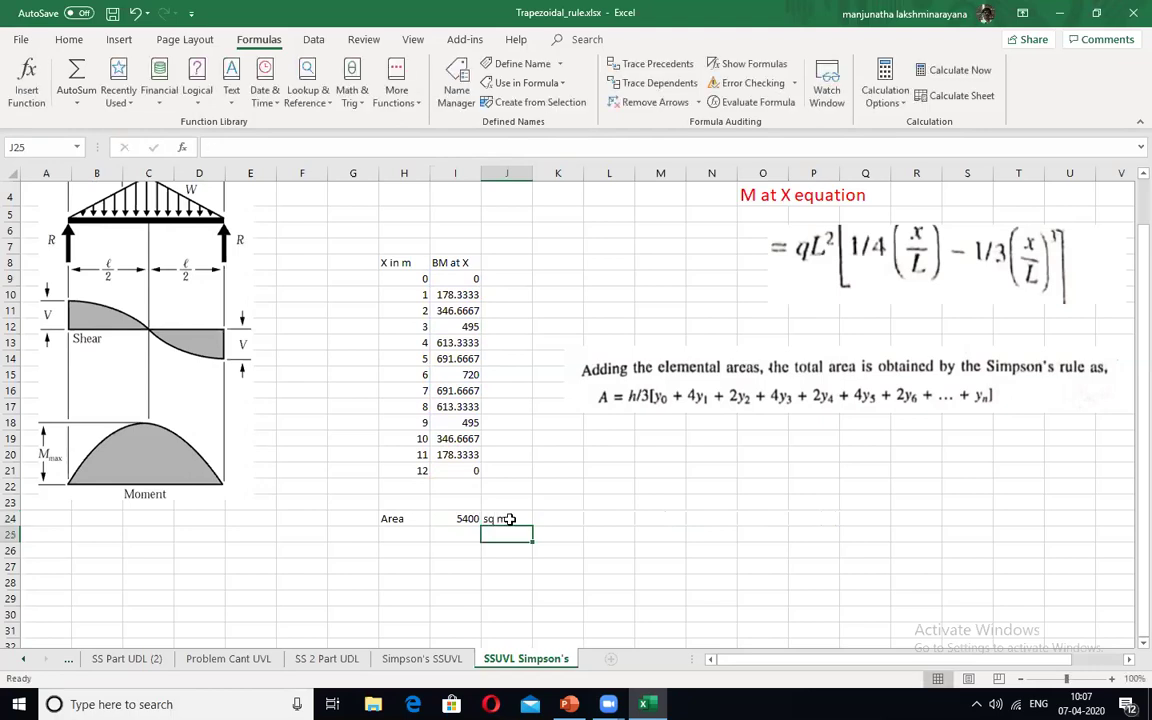
# Step: Fill the area result cells H24:J24 with yellow and set their font size to 28
pyautogui.moveTo(392, 519); pyautogui.dragTo(493, 516)
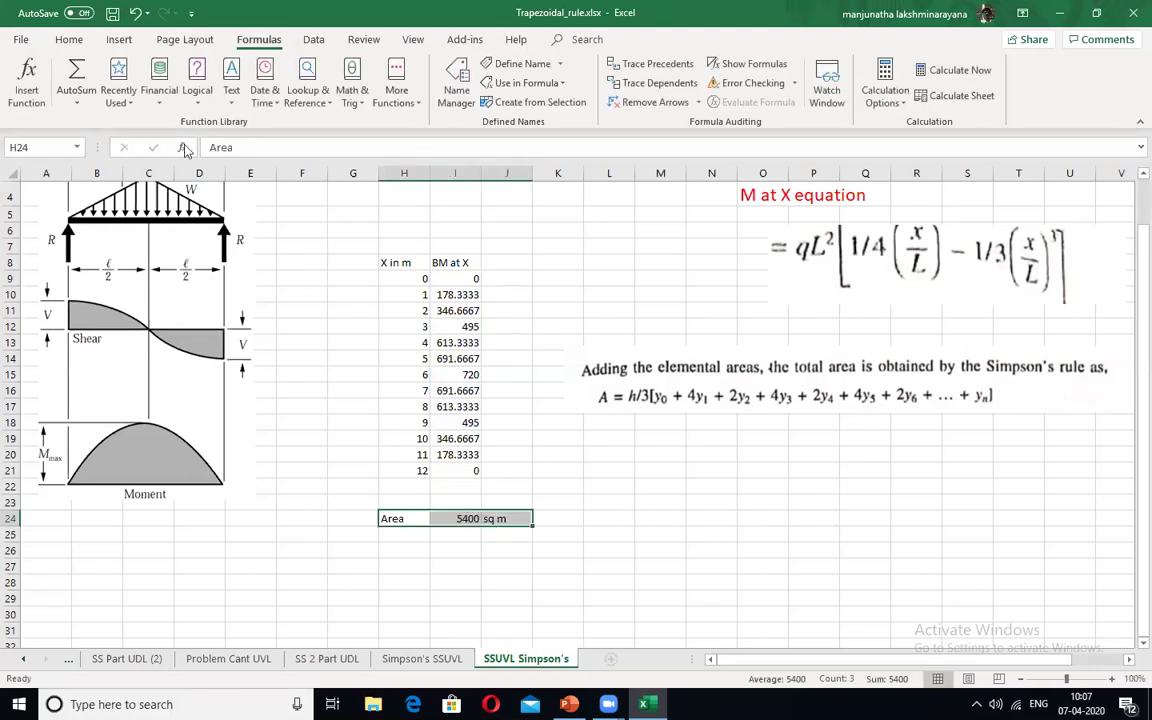
pyautogui.click(69, 39)
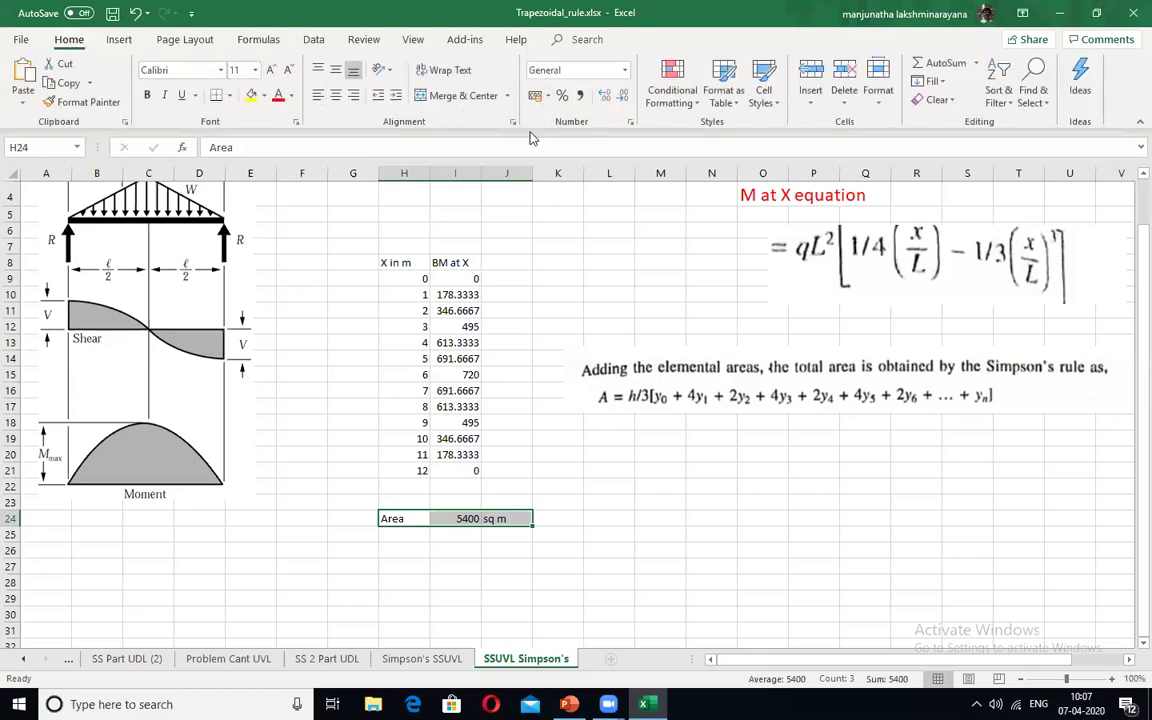
pyautogui.click(506, 97)
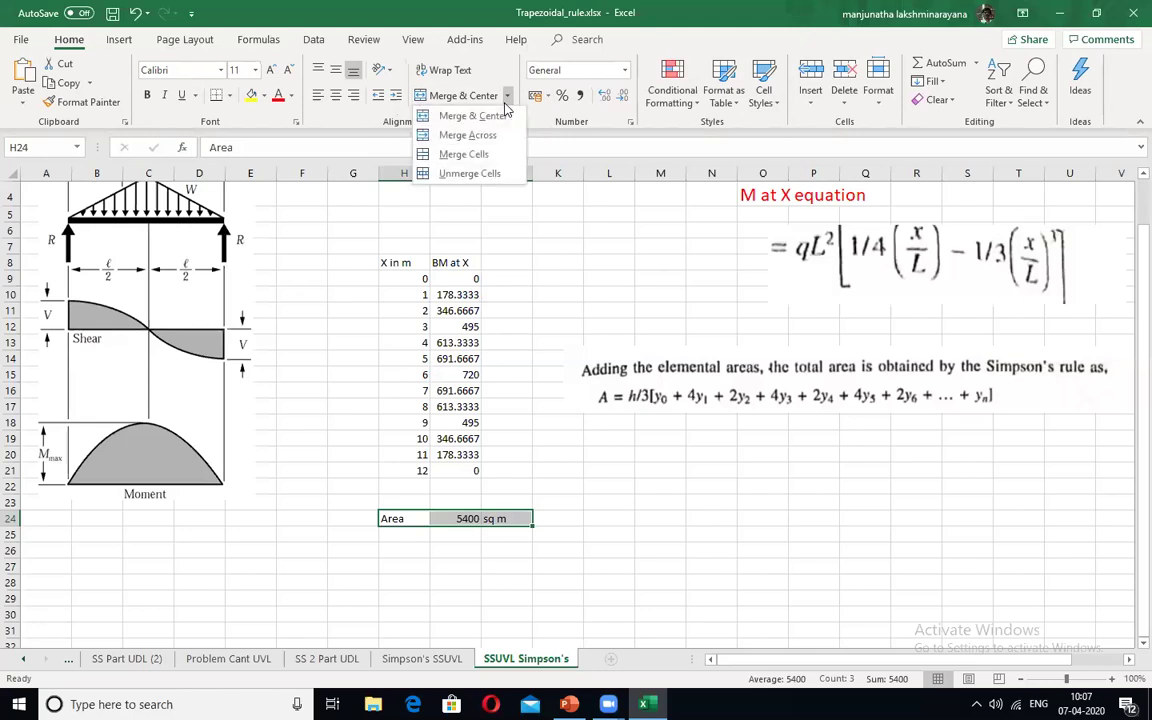
pyautogui.click(494, 266)
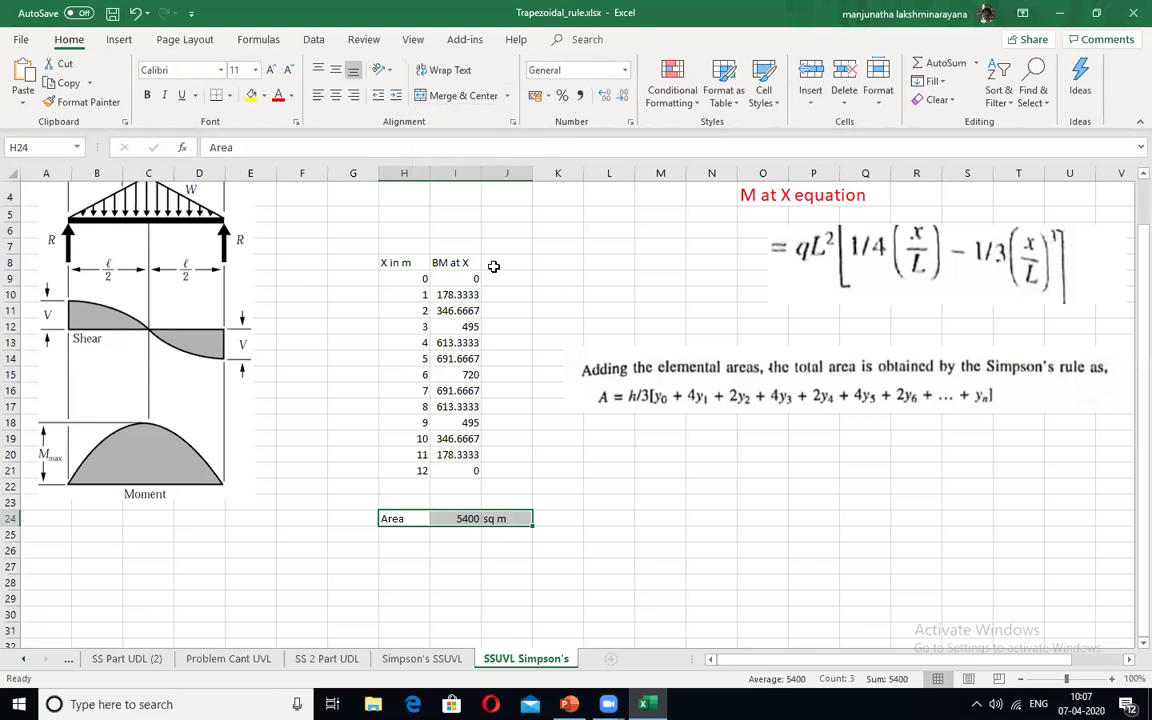
pyautogui.click(251, 95)
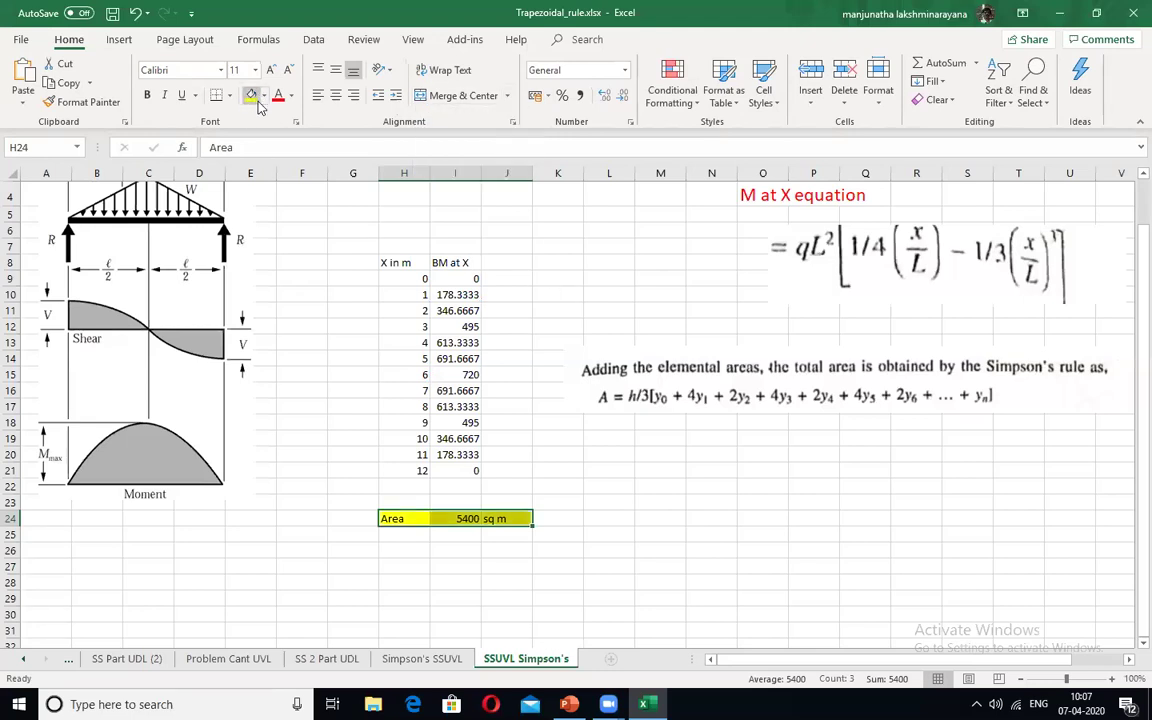
pyautogui.click(181, 72)
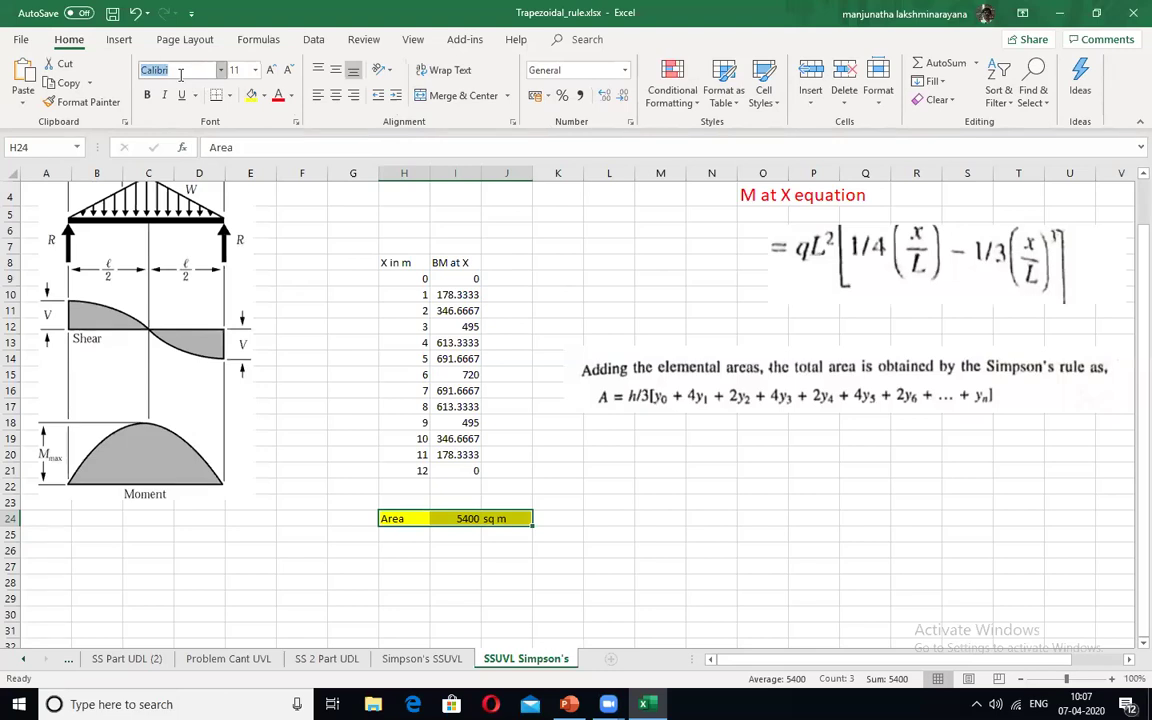
pyautogui.click(255, 70)
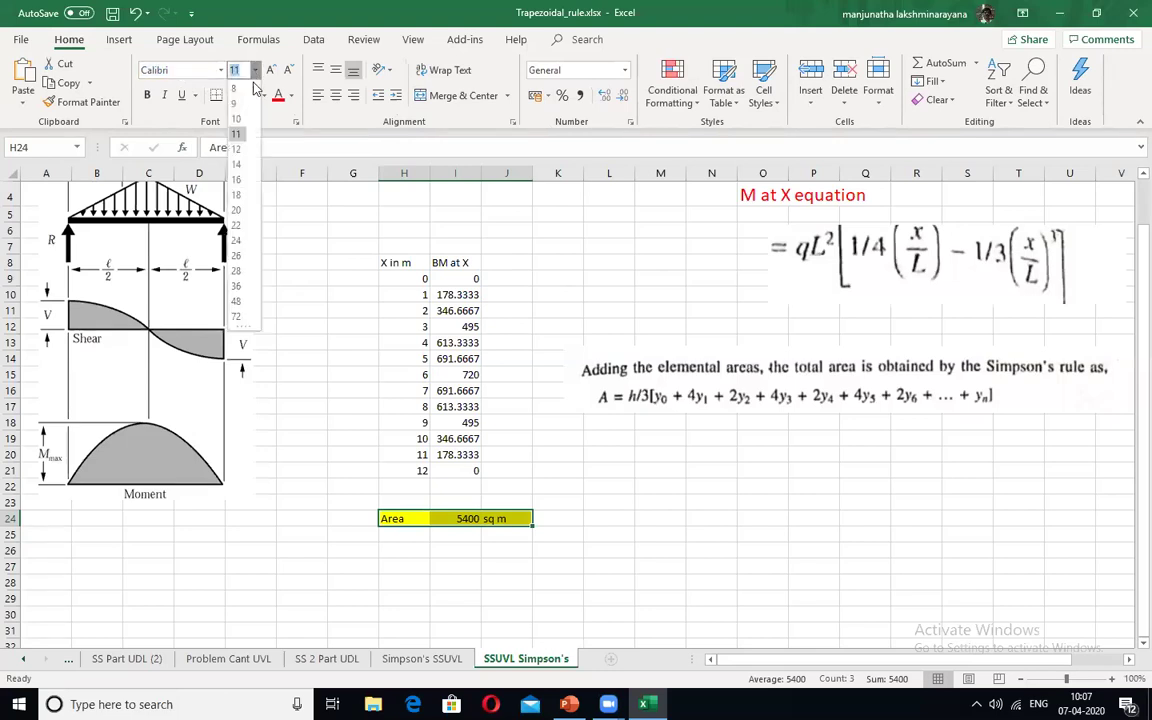
pyautogui.click(238, 271)
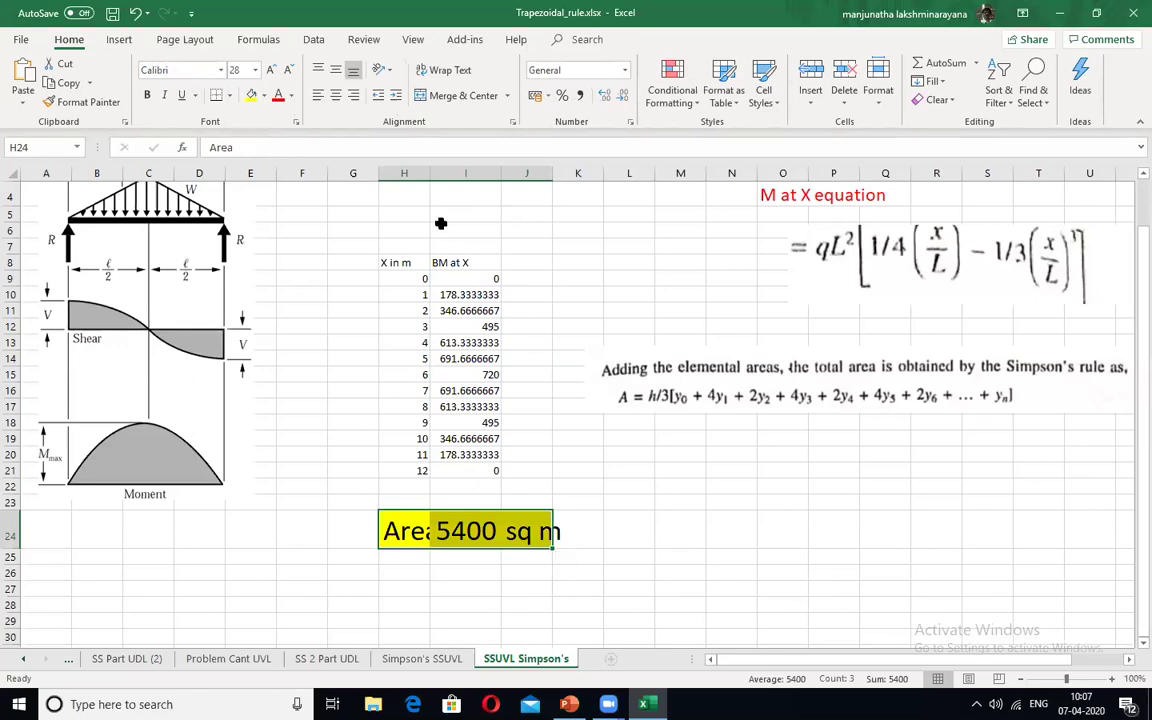
# Step: Widen columns H, I and J so the enlarged area label, value and unit fit inside their cells
pyautogui.moveTo(431, 176)
pyautogui.mouseDown()
pyautogui.moveTo(390, 176)
pyautogui.moveTo(447, 176)
pyautogui.mouseUp()
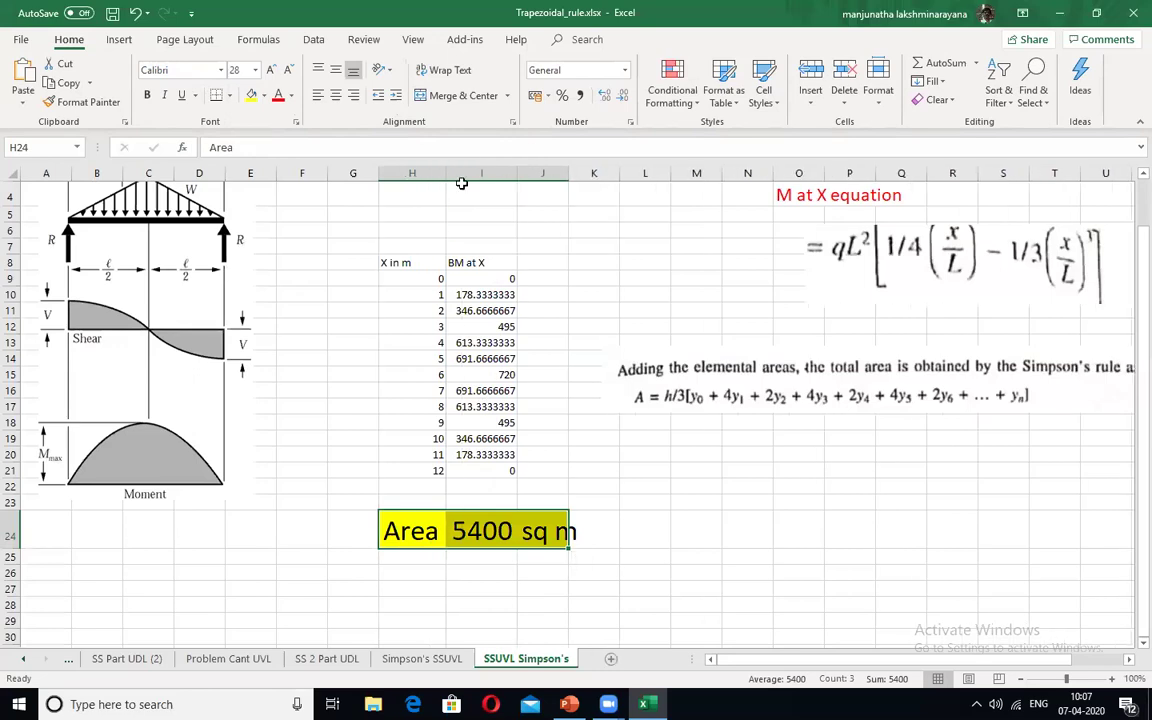
pyautogui.moveTo(518, 168); pyautogui.dragTo(526, 283)
pyautogui.click(647, 483)
pyautogui.moveTo(573, 178); pyautogui.dragTo(591, 199)
pyautogui.click(741, 589)
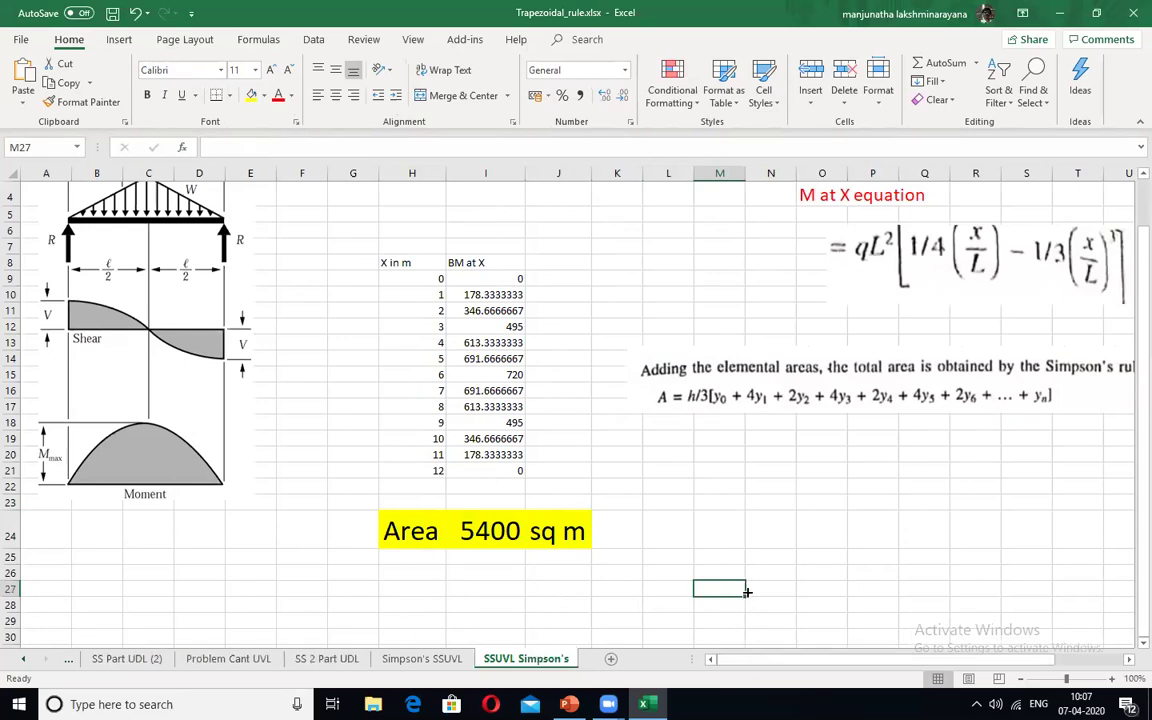
# Step: Examine the trapezoidal-rule area result and its formula in E42 on the Trpezoidal SS Part UVL(Type2) sheet for comparison
pyautogui.click(113, 656)
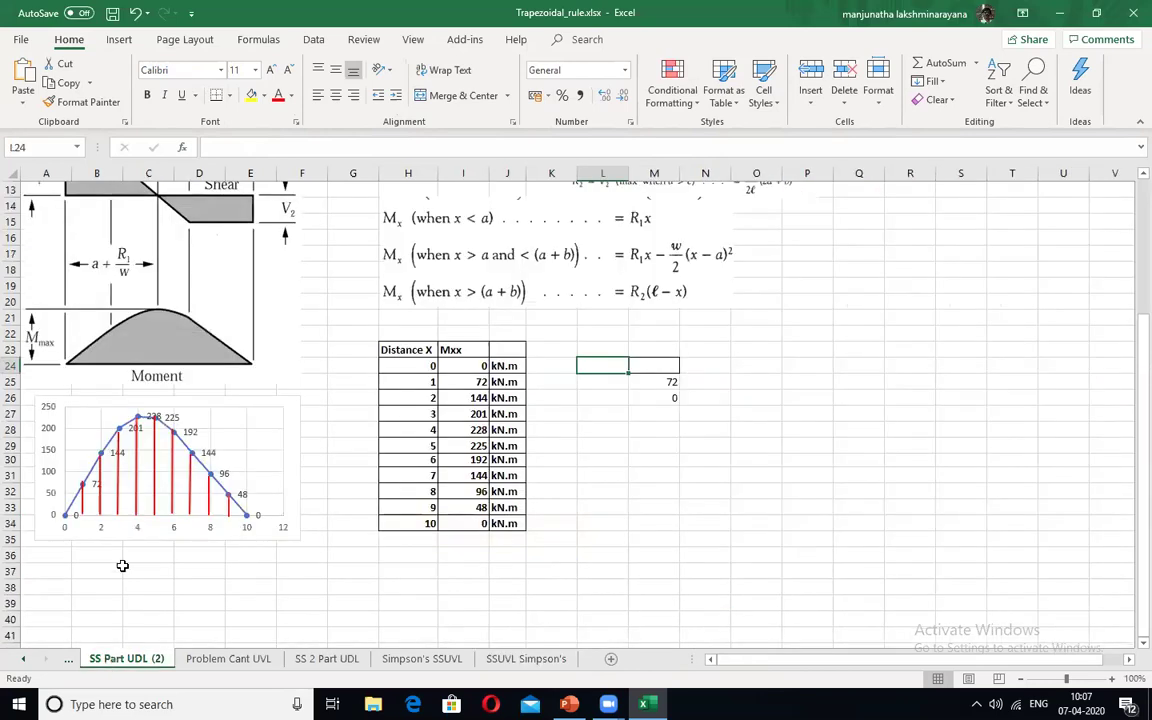
pyautogui.scroll(2, 117, 570)
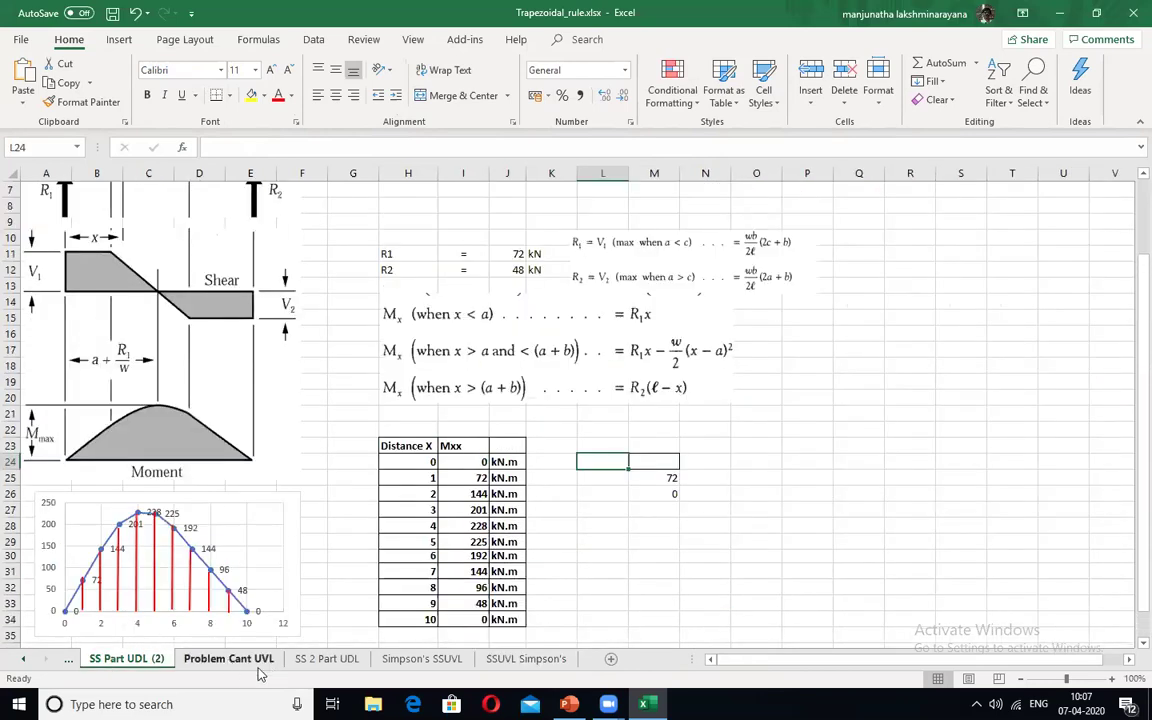
pyautogui.click(68, 659)
pyautogui.scroll(-5, 424, 409)
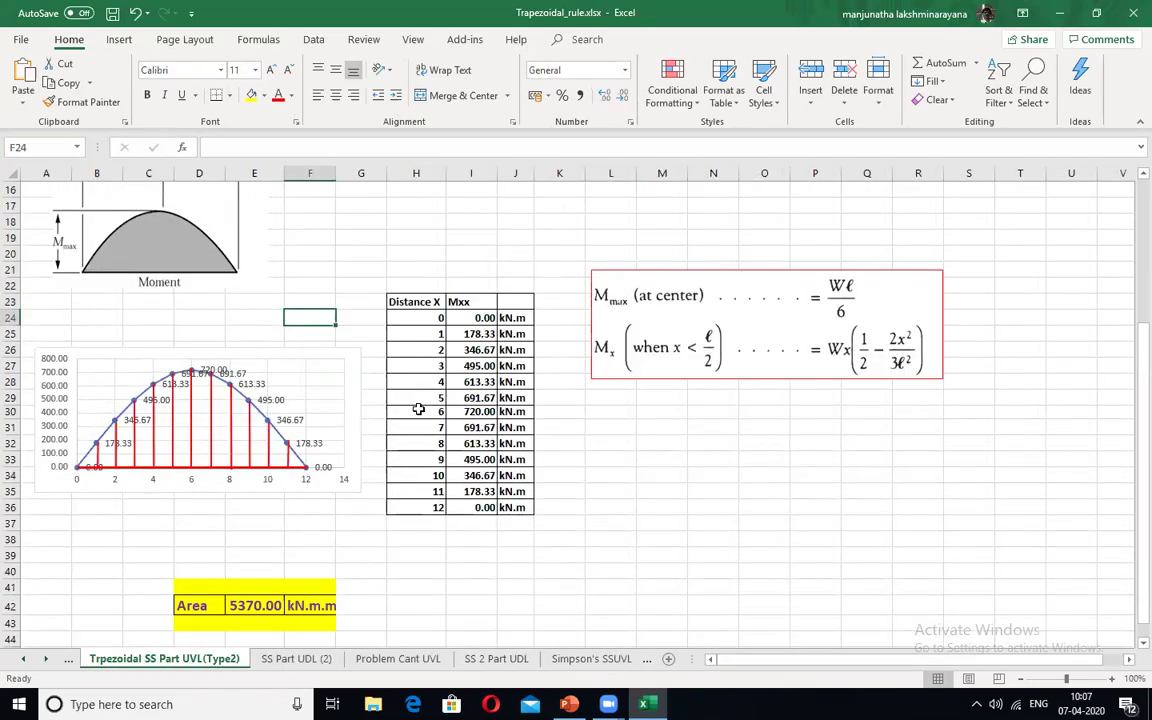
pyautogui.click(259, 604)
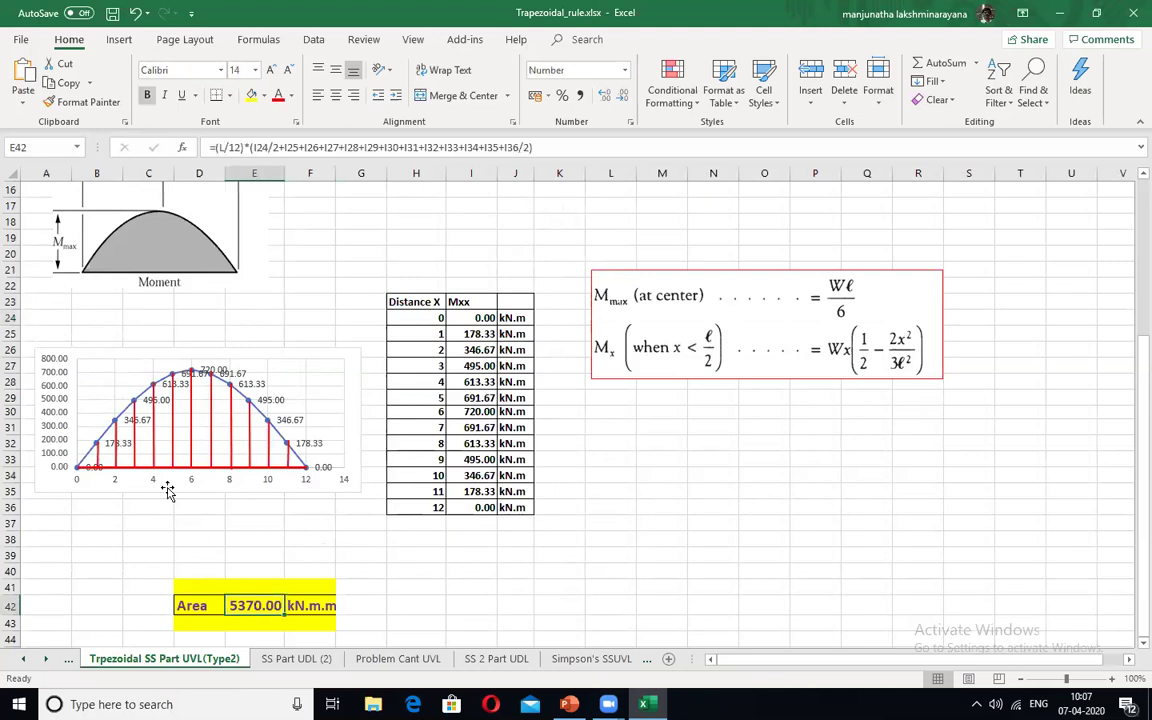
pyautogui.click(297, 263)
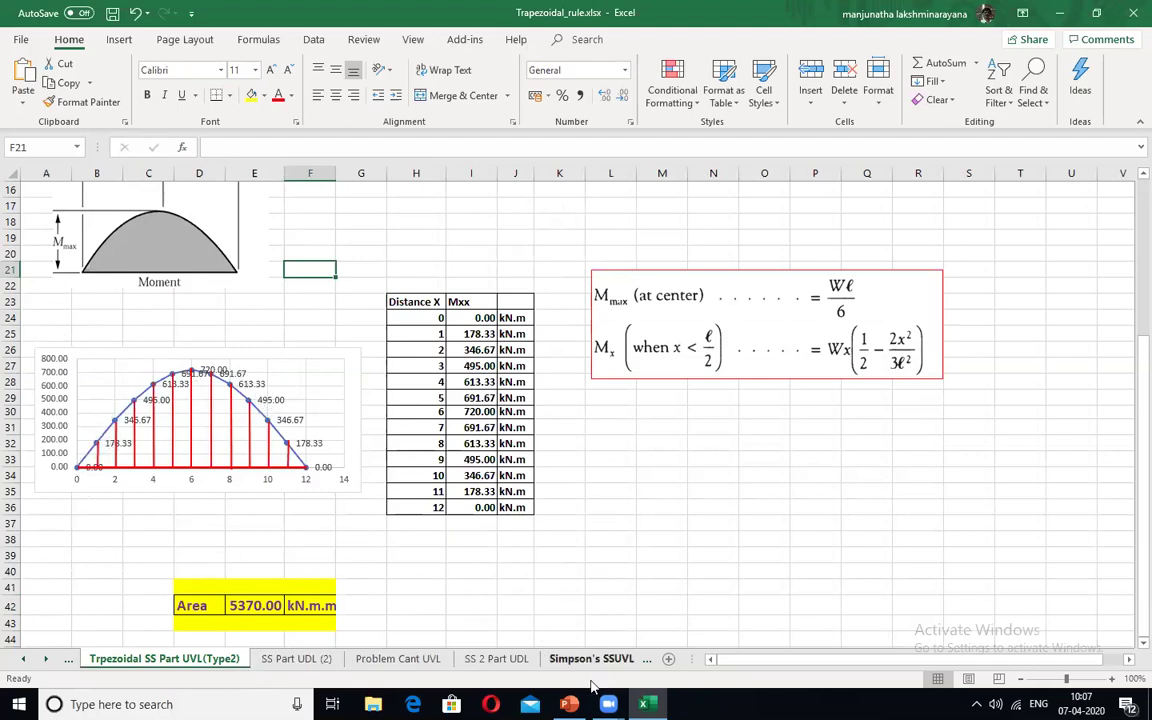
# Step: Switch to the PowerPoint presentation and go back to slide 15 with the worked trapezoidal area calculation
pyautogui.click(570, 703)
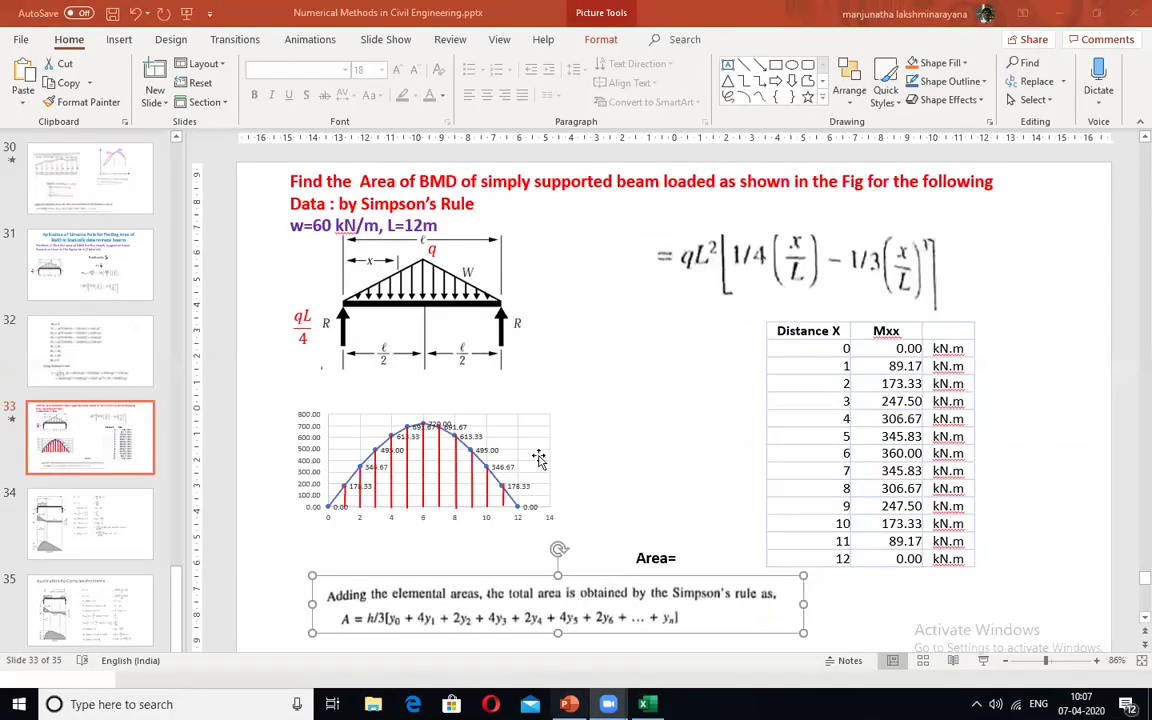
pyautogui.scroll(7, 551, 422)
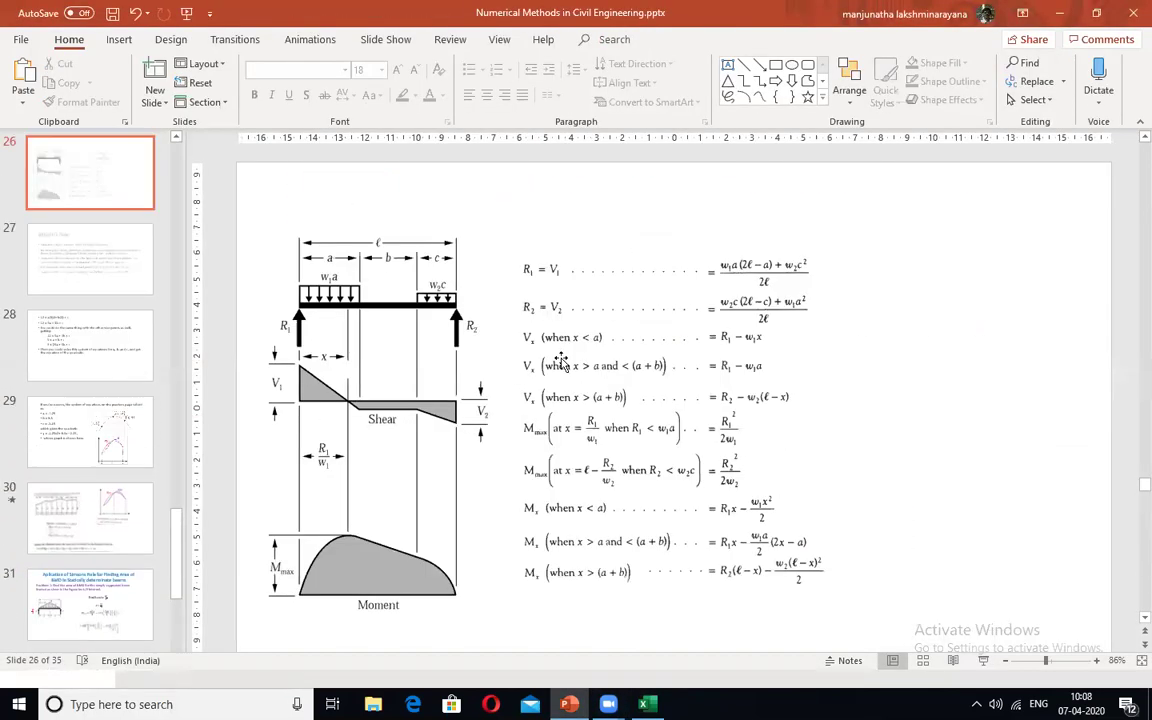
pyautogui.scroll(9, 382, 343)
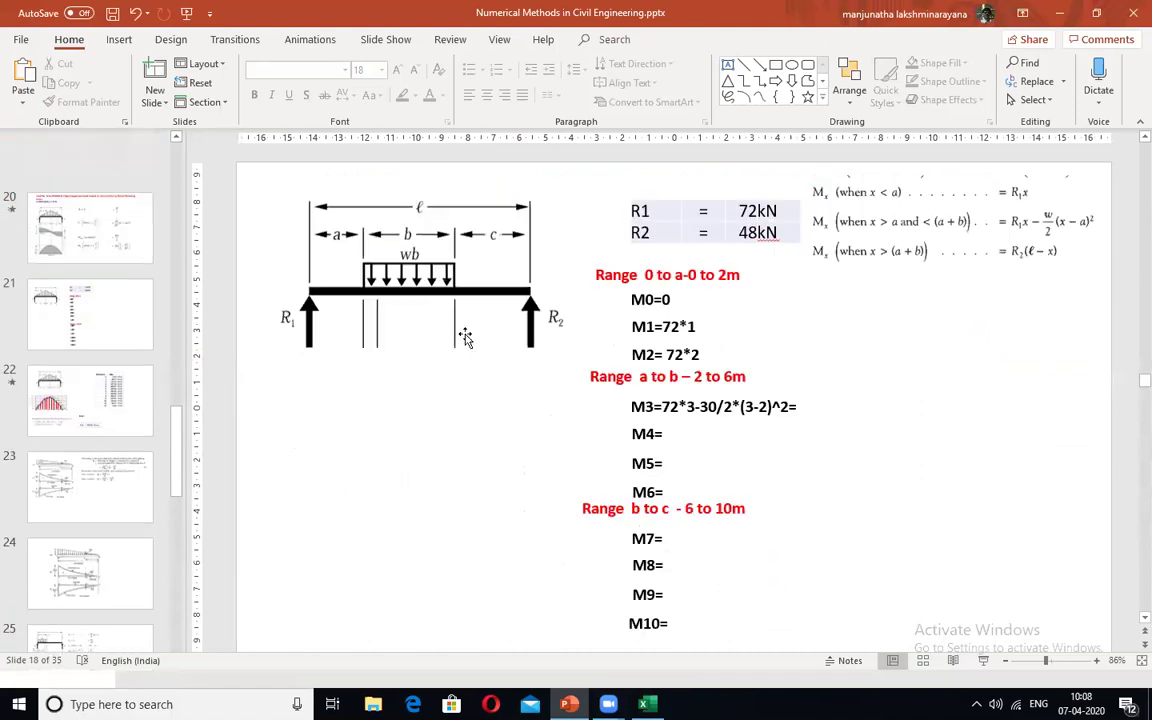
pyautogui.scroll(4, 504, 342)
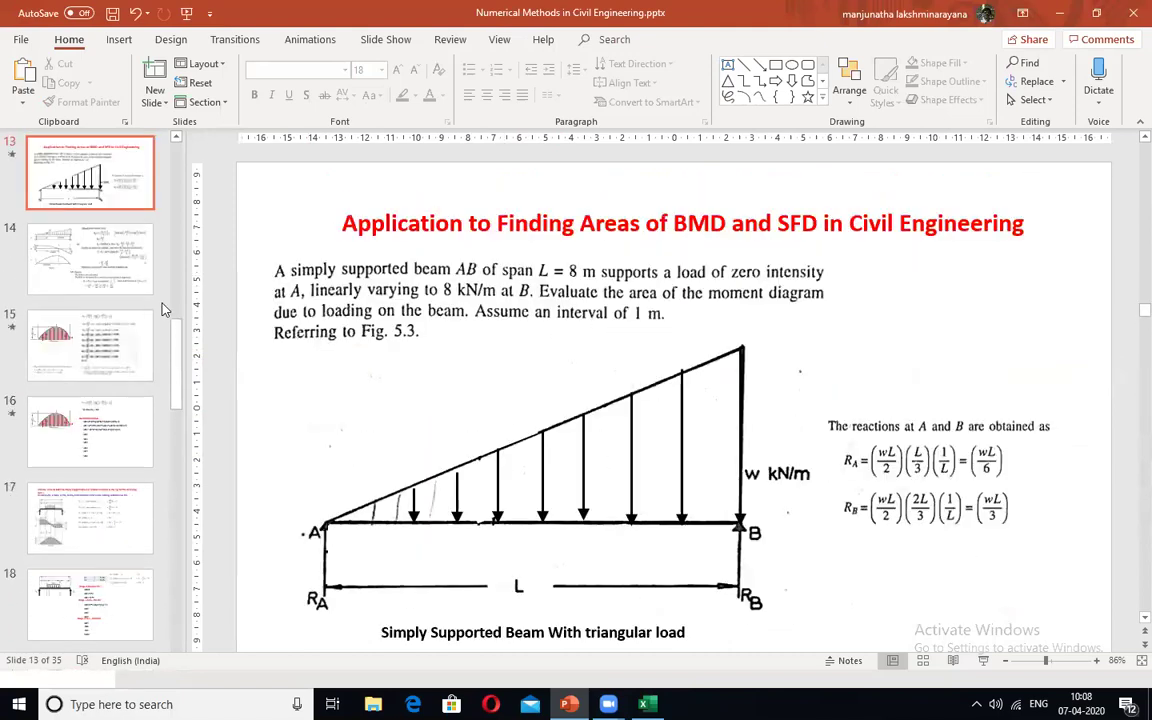
pyautogui.click(92, 313)
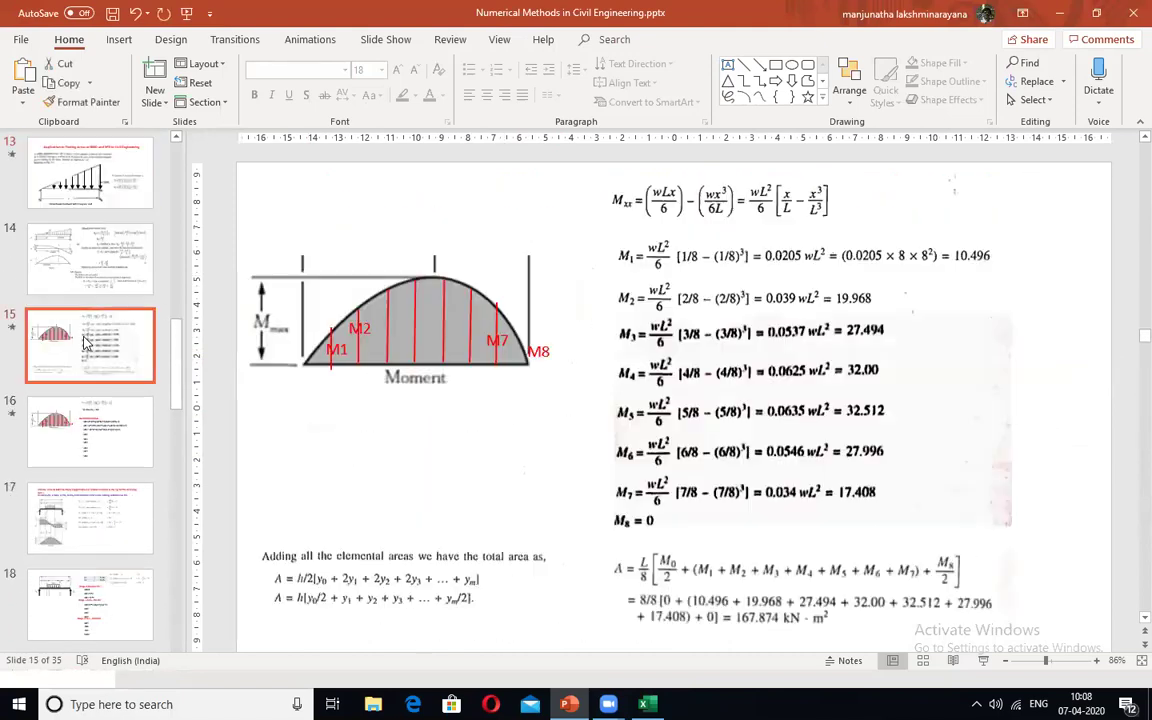
# Step: View slide 10 on Simpson's rule and slide 8 on trapezoidal sums to compare how each method forms the areas
pyautogui.scroll(3, 92, 313)
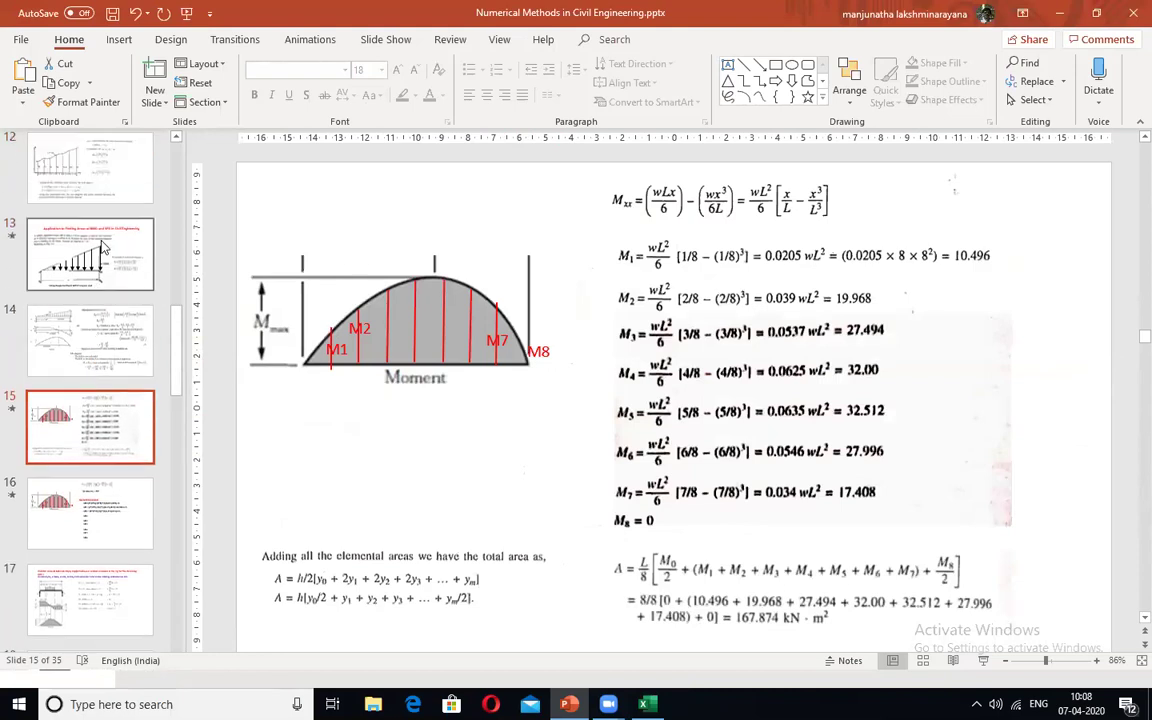
pyautogui.scroll(3, 95, 250)
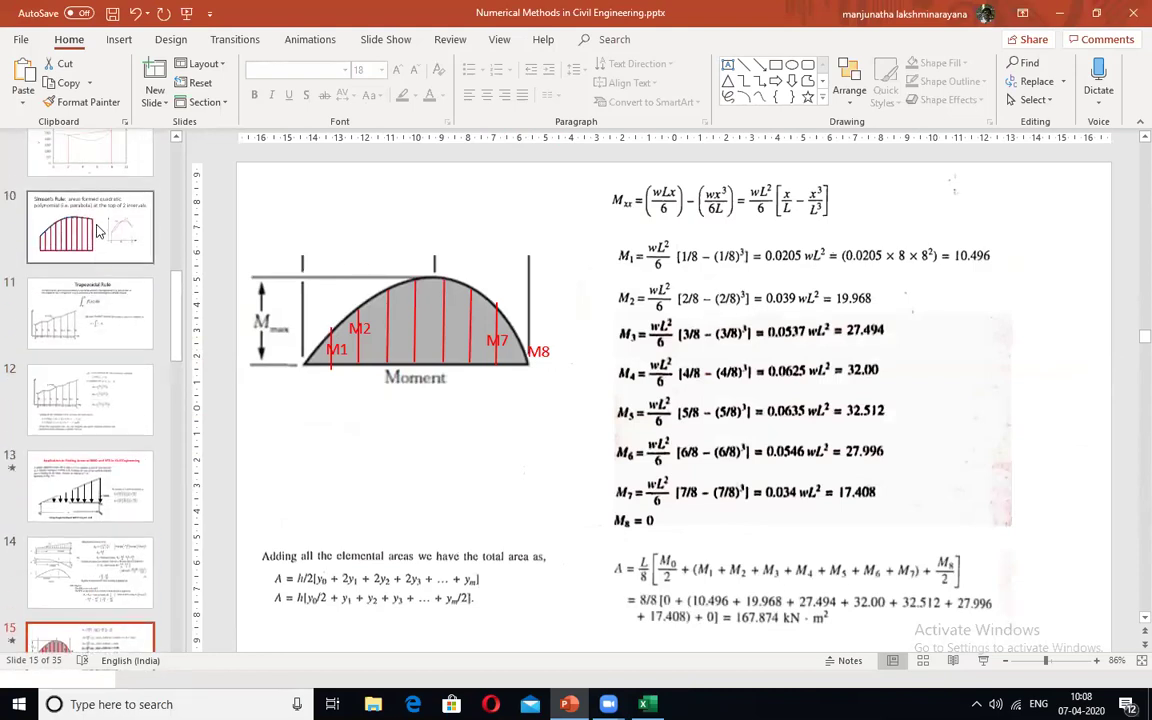
pyautogui.click(113, 287)
pyautogui.scroll(2, 104, 262)
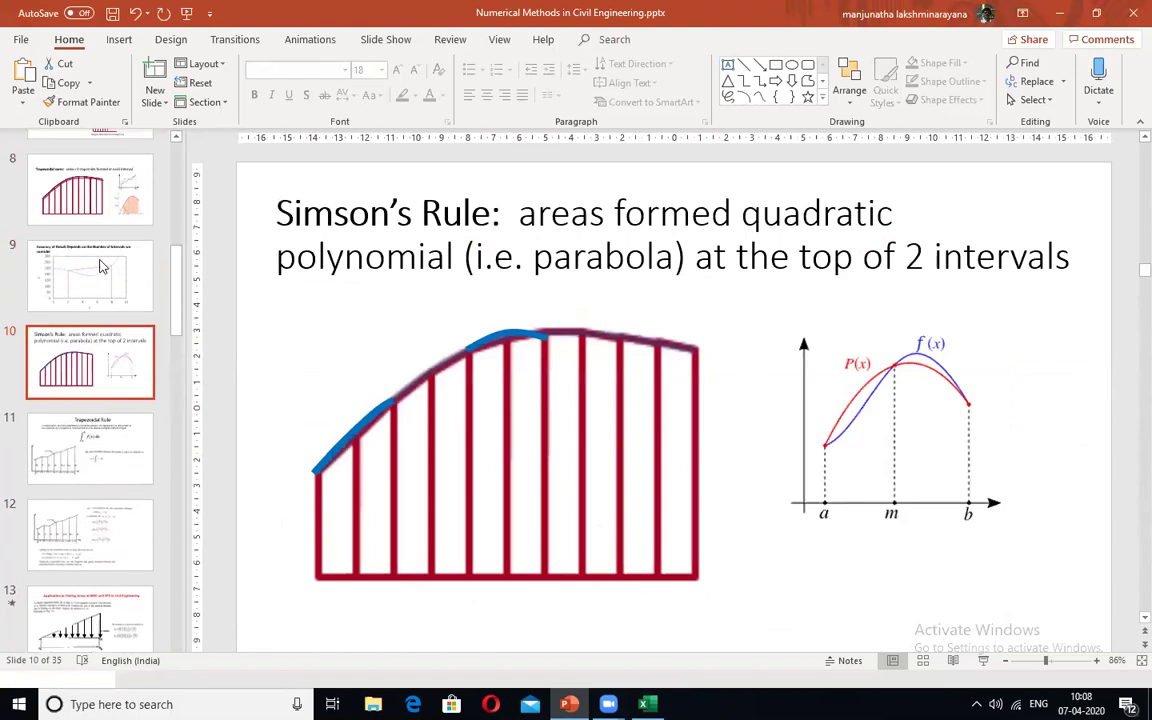
pyautogui.scroll(1, 104, 260)
pyautogui.click(105, 295)
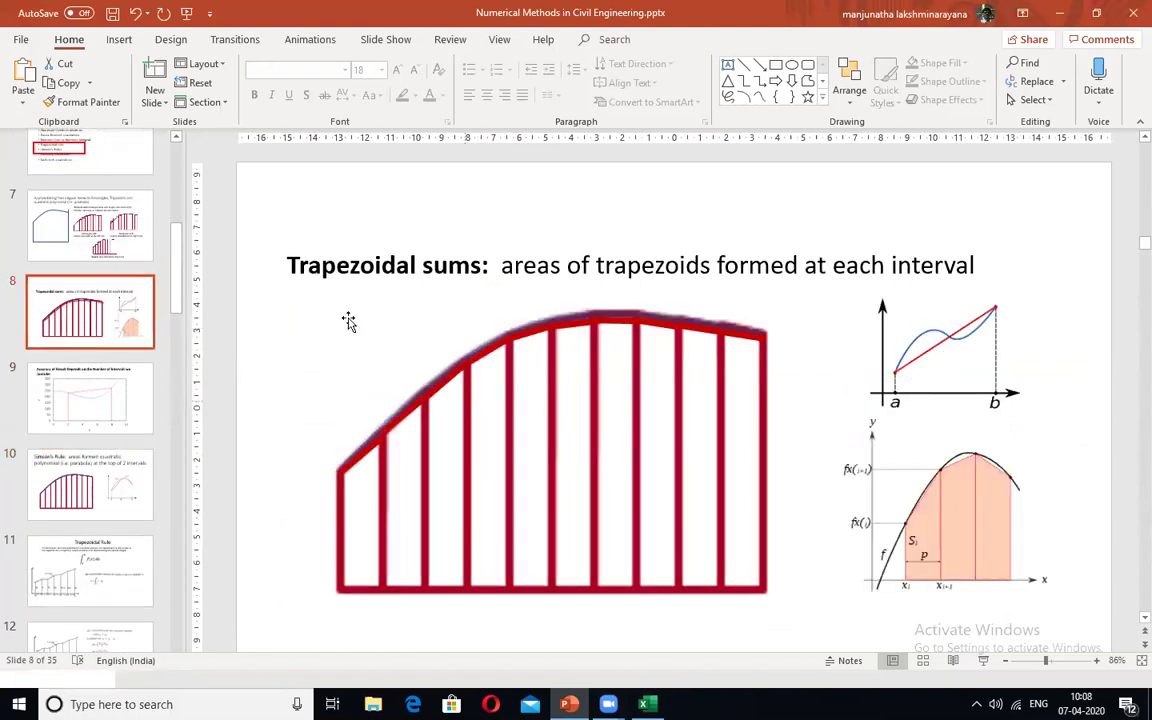